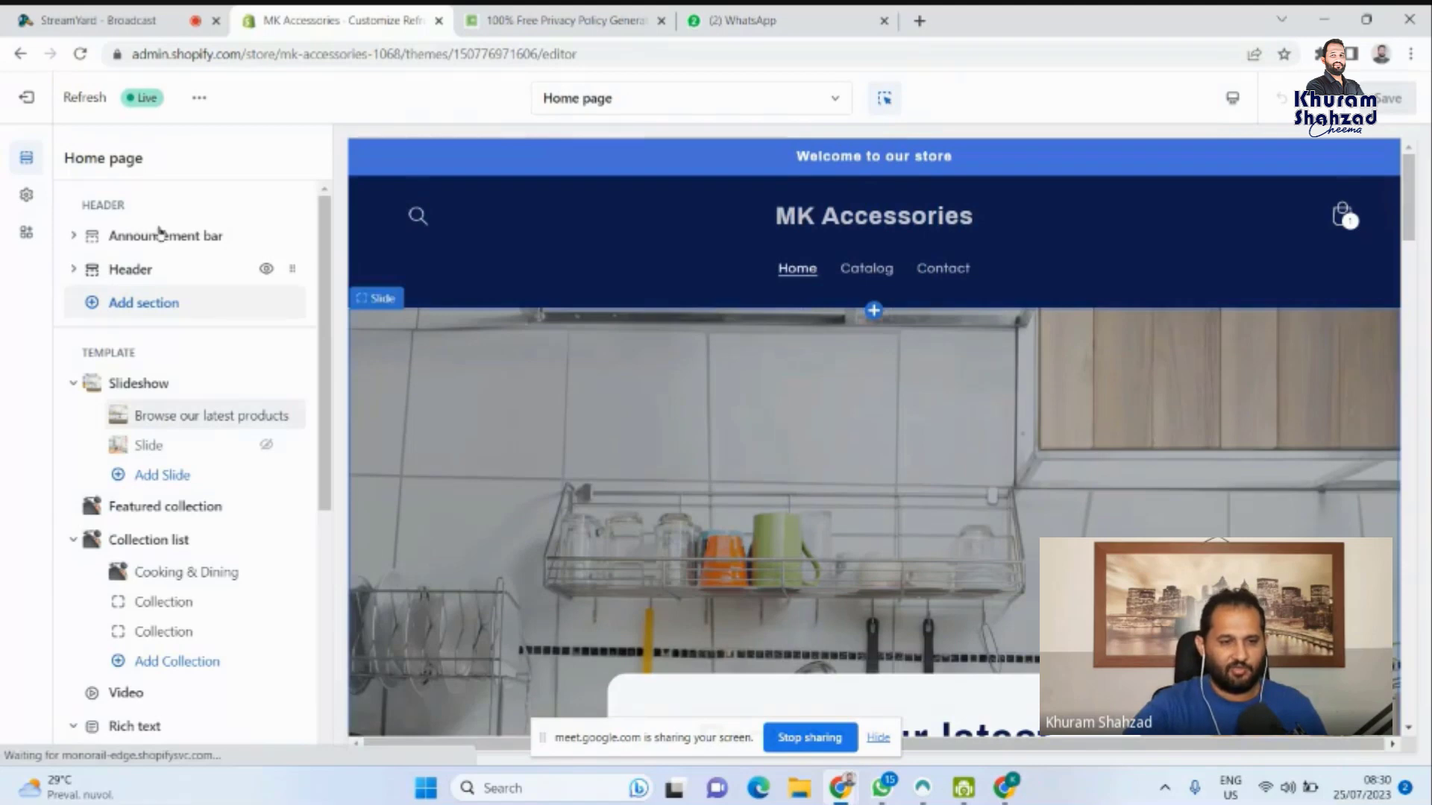
Open the settings of the "Welcome to our store" announcement in the announcement bar.
left_click_drag(326, 259, 338, 194)
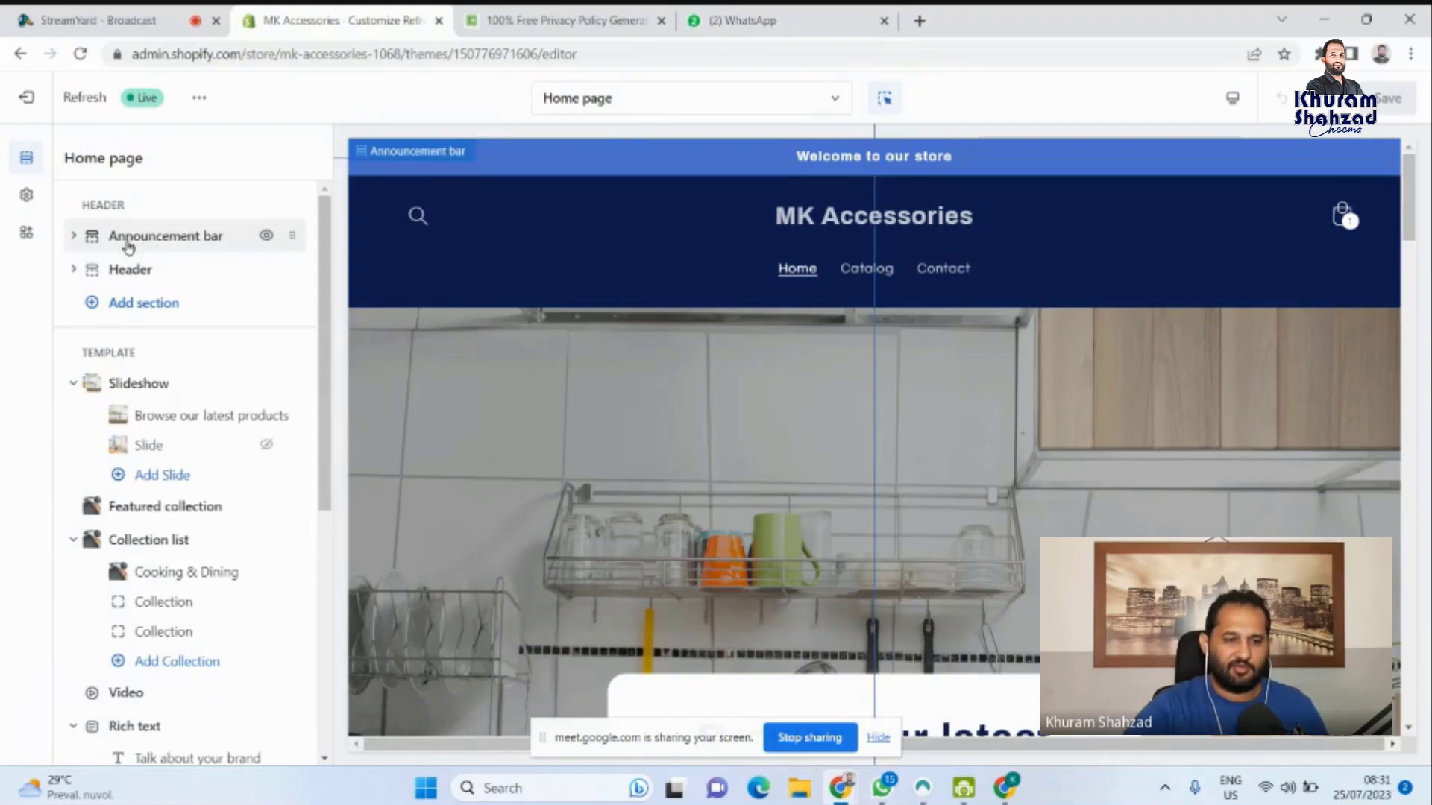
left_click(74, 236)
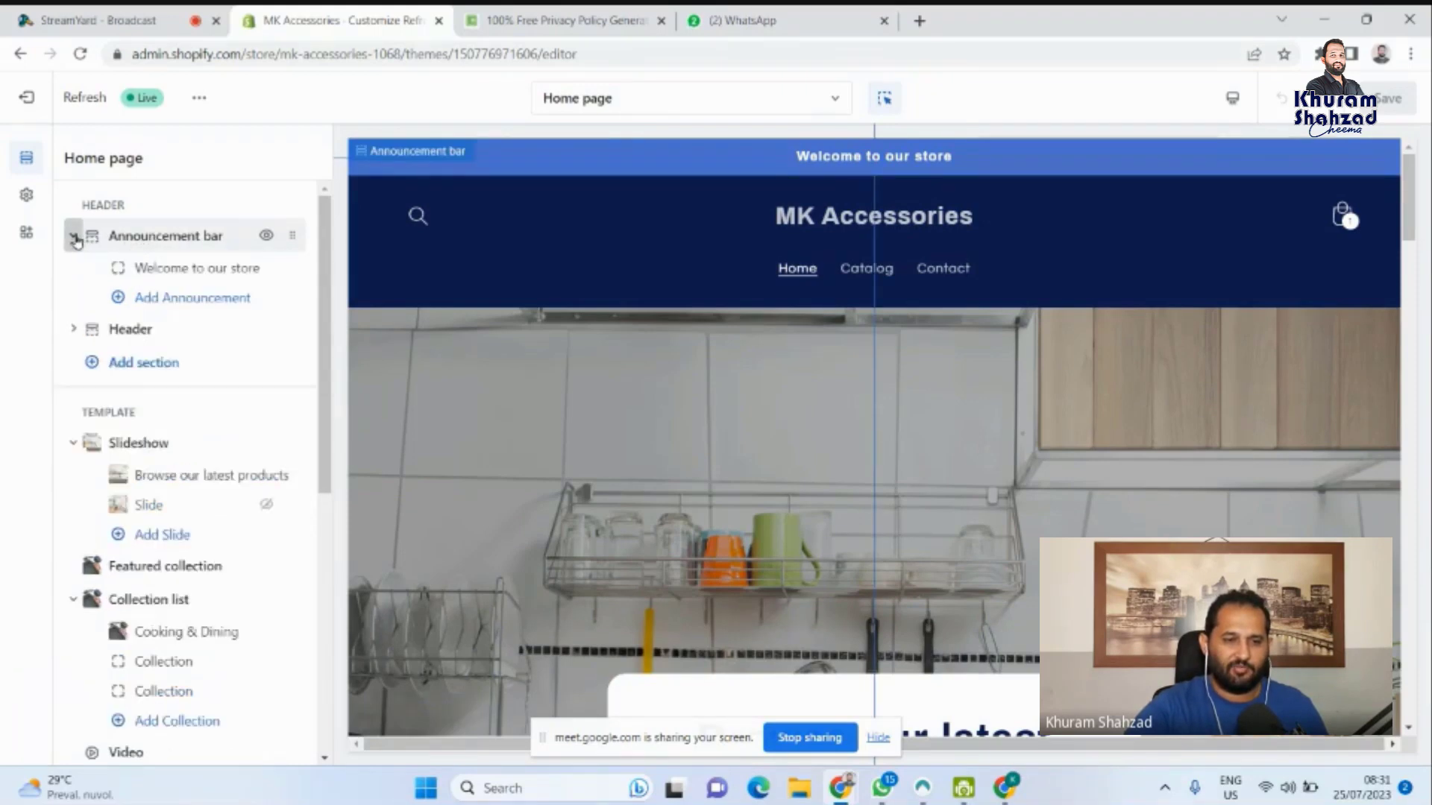
left_click(179, 272)
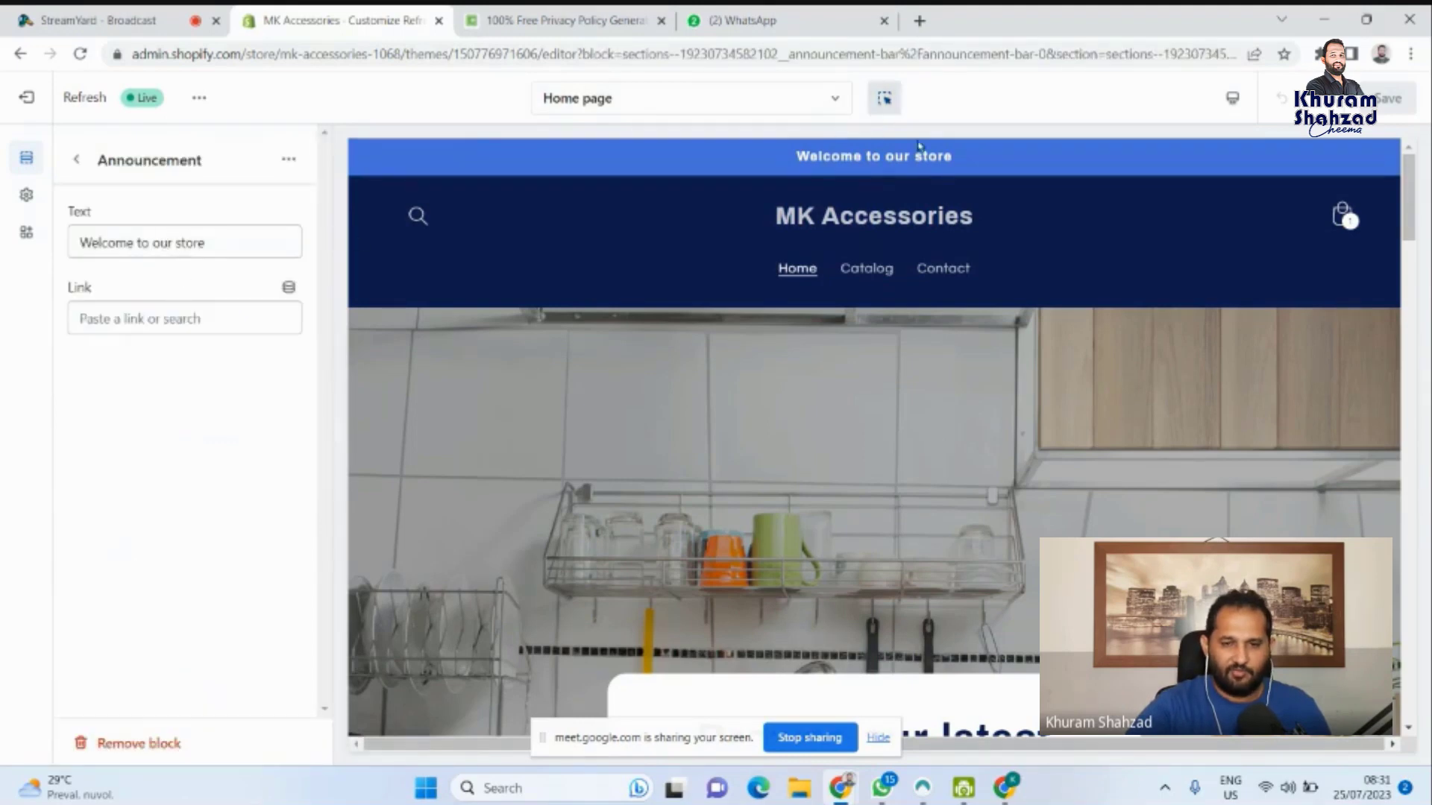
Replace the announcement's text with "Free Shipping".
left_click(229, 252)
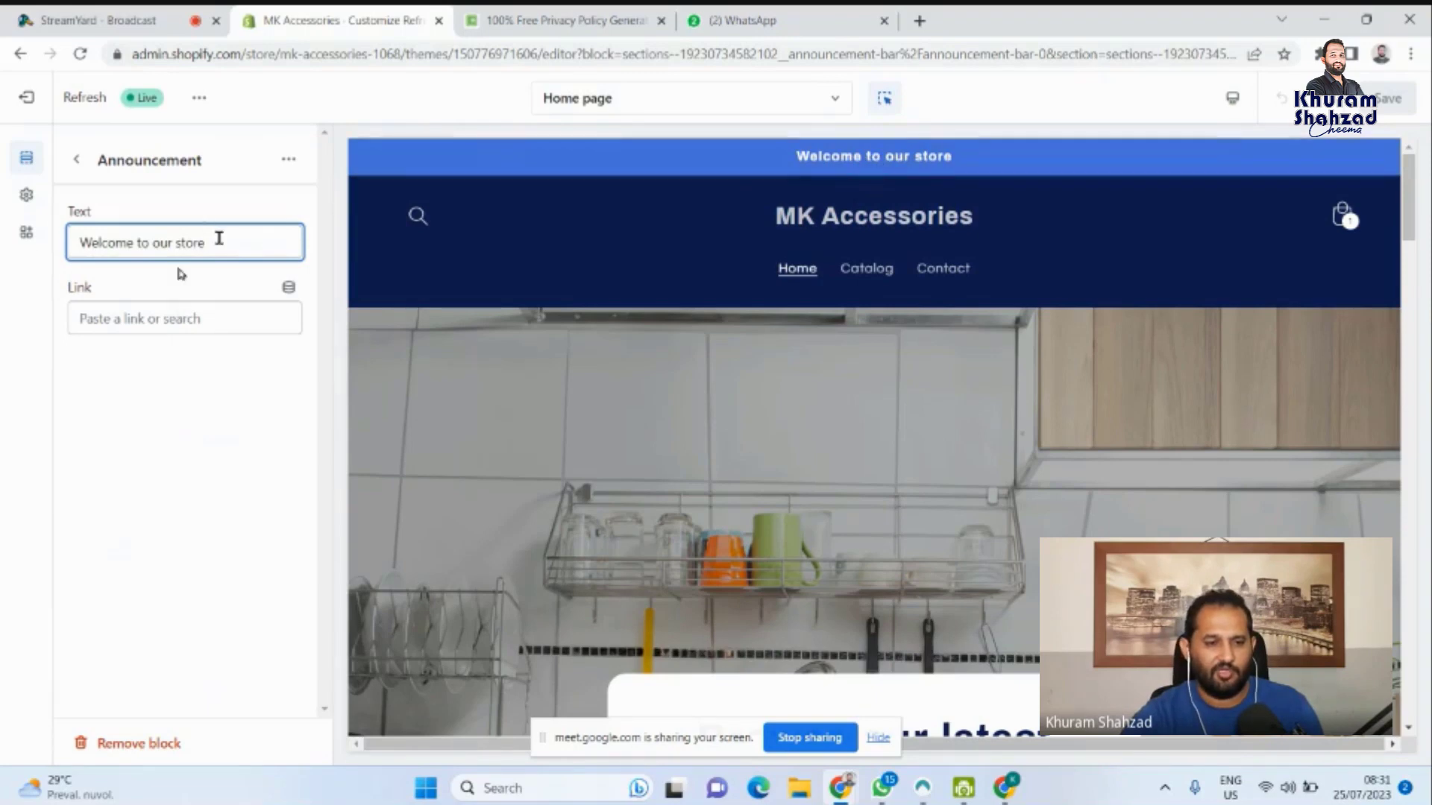
triple_click(220, 238)
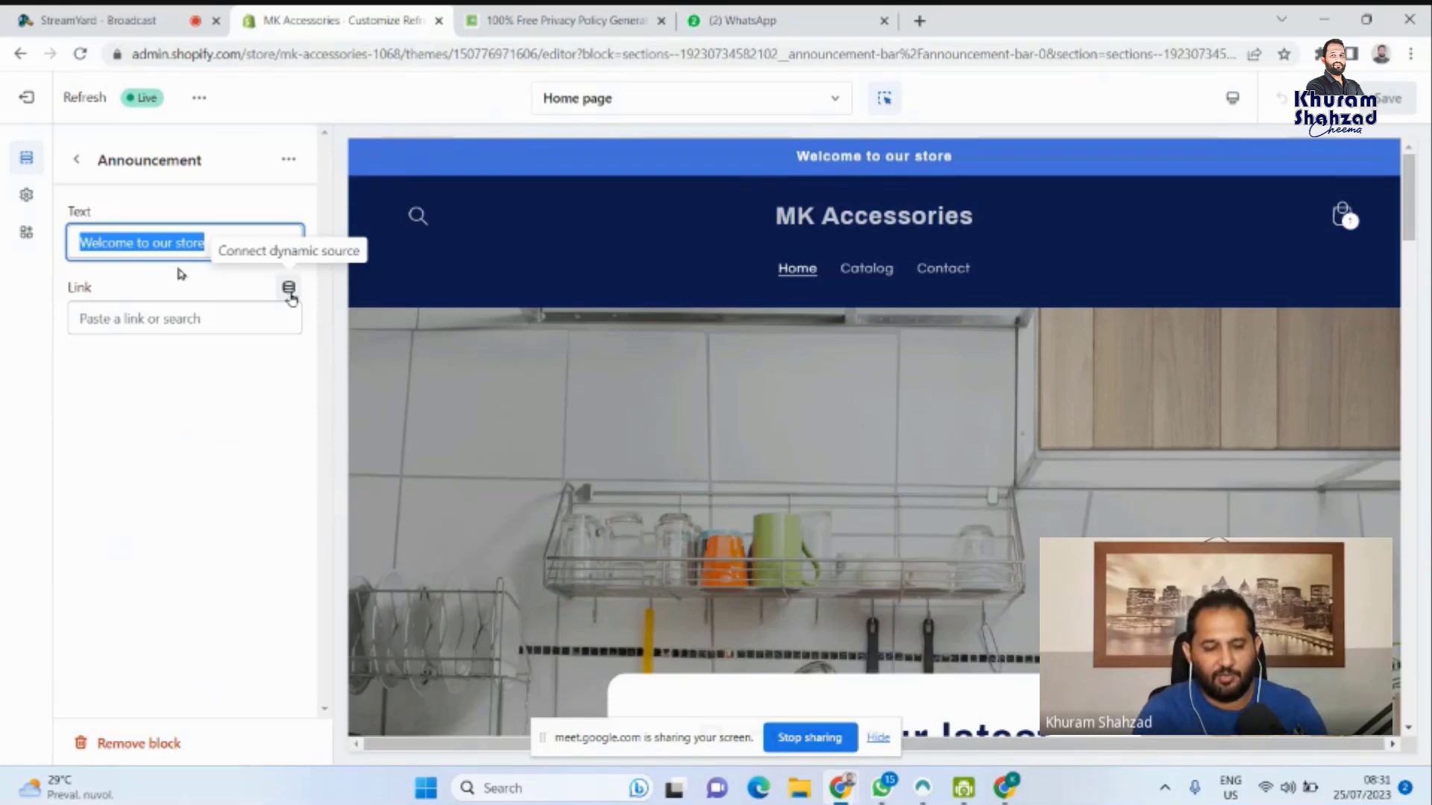
type("Free ")
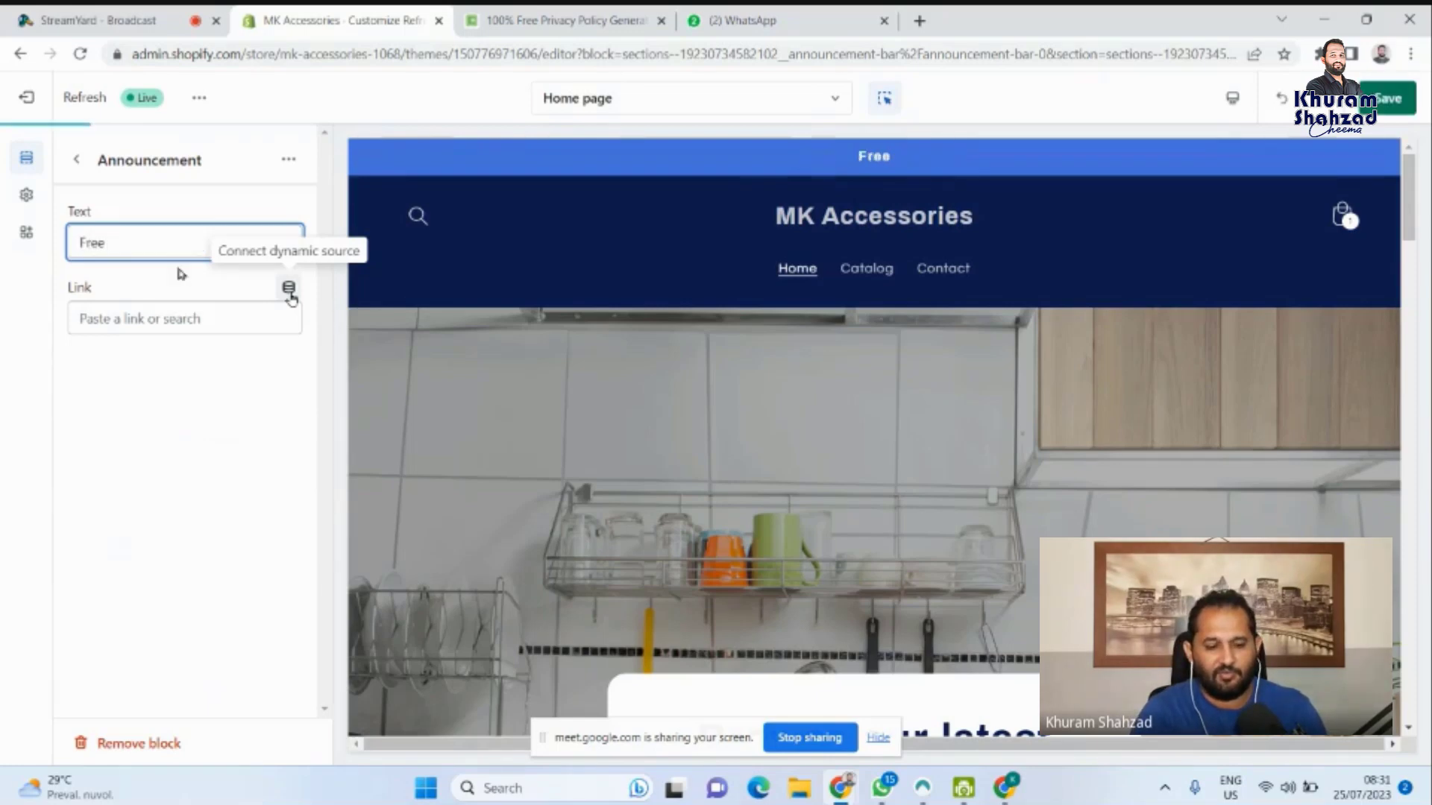
type("Shipping")
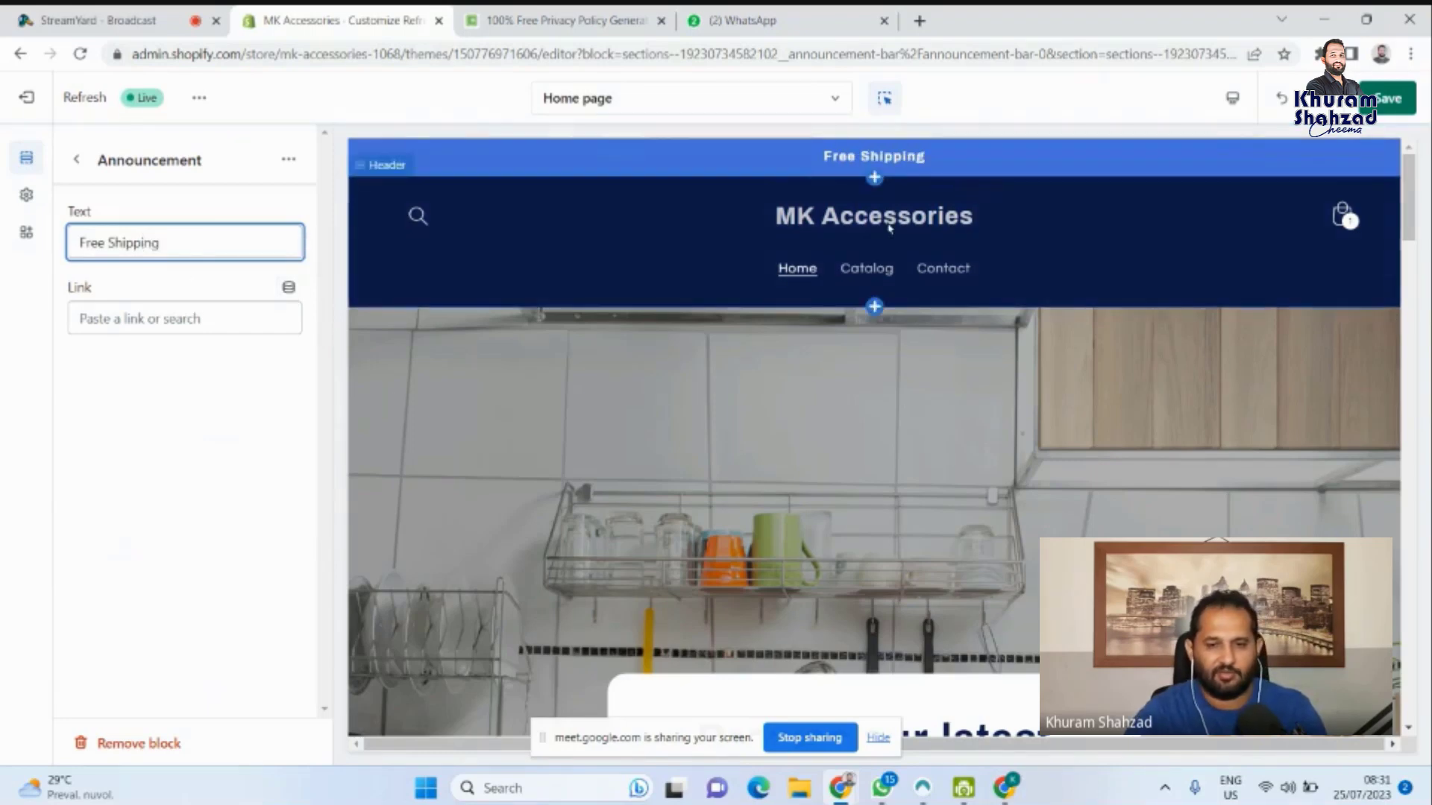
Change the announcement's text to "30% Discount" and return to the home page section list.
left_click_drag(162, 241, 4, 235)
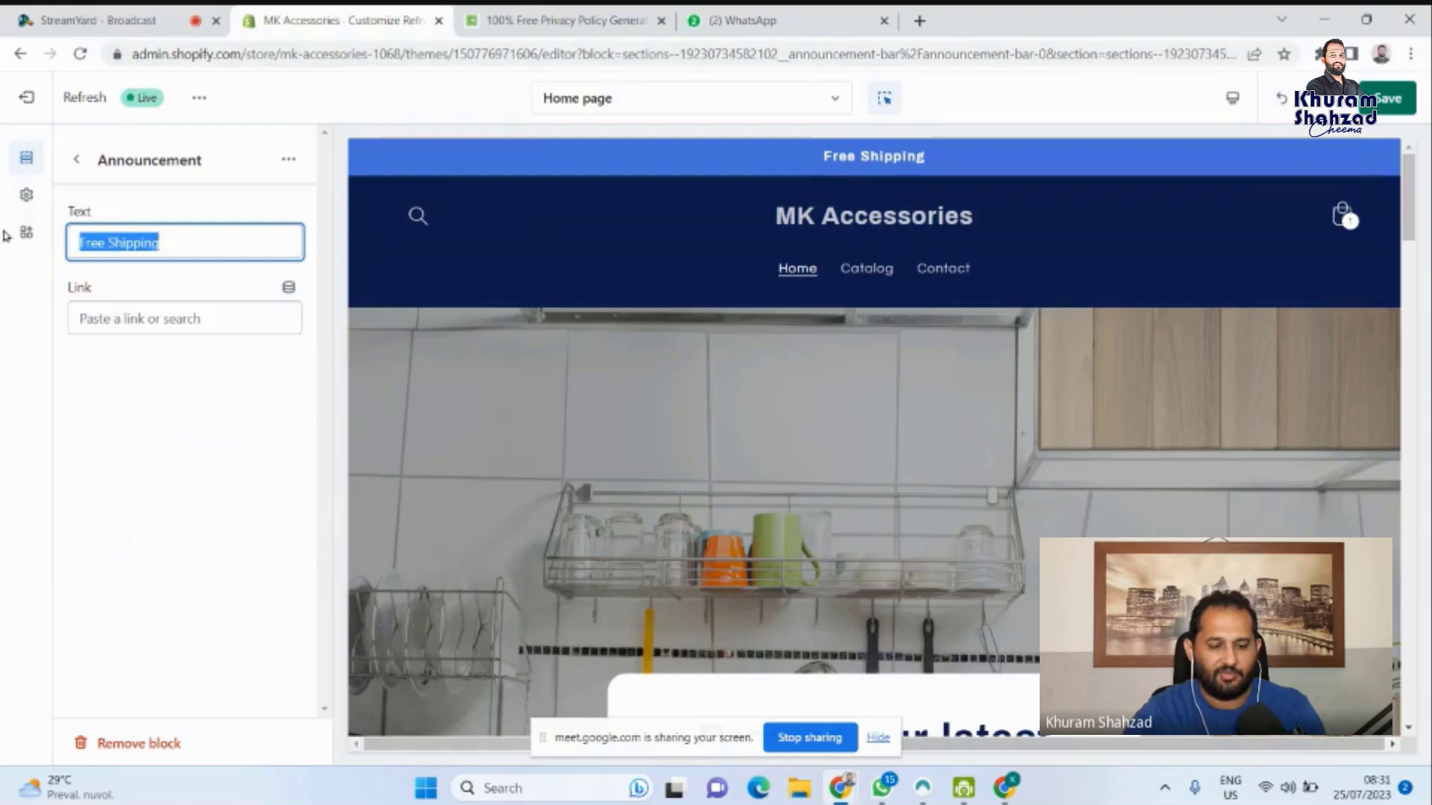
type("30%")
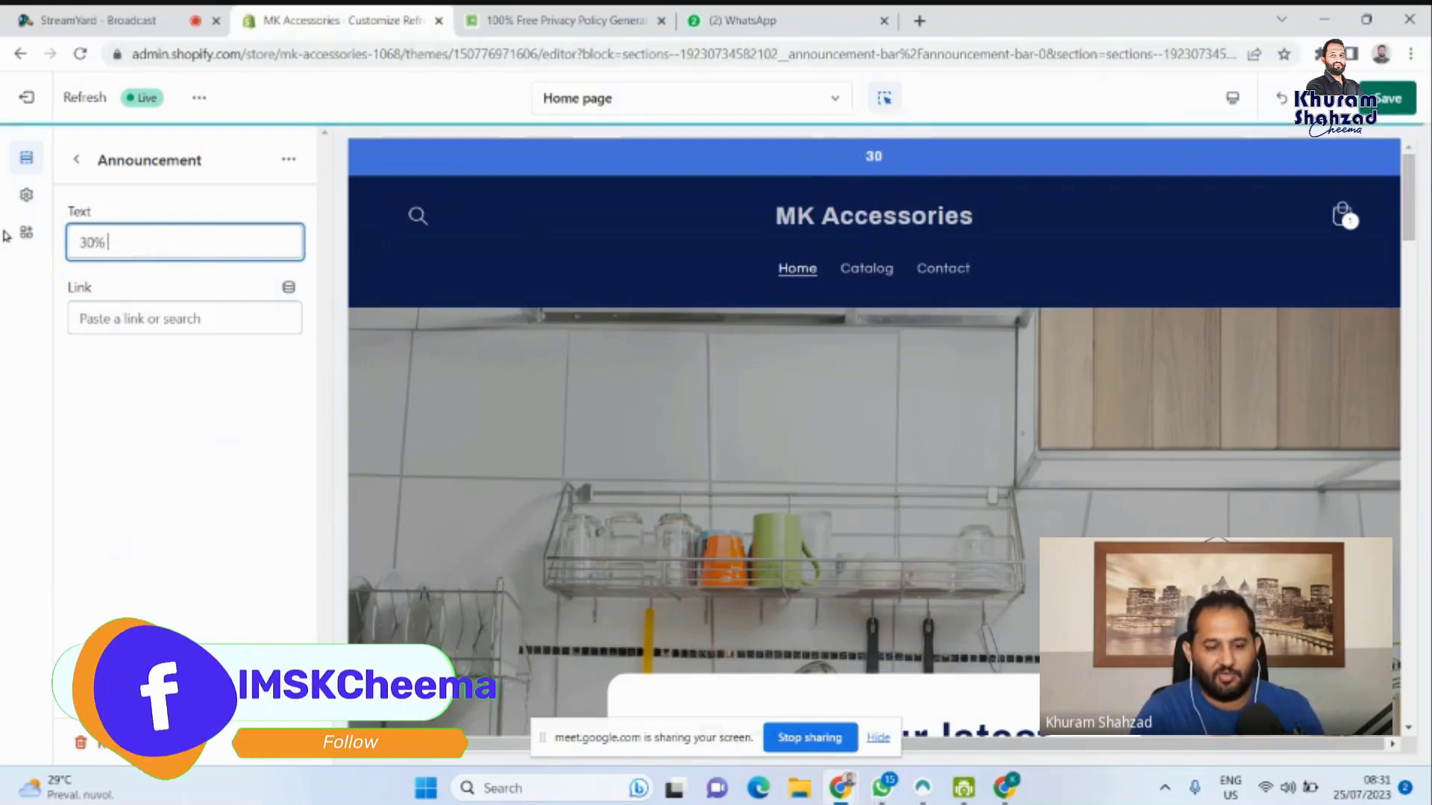
type(" Discount")
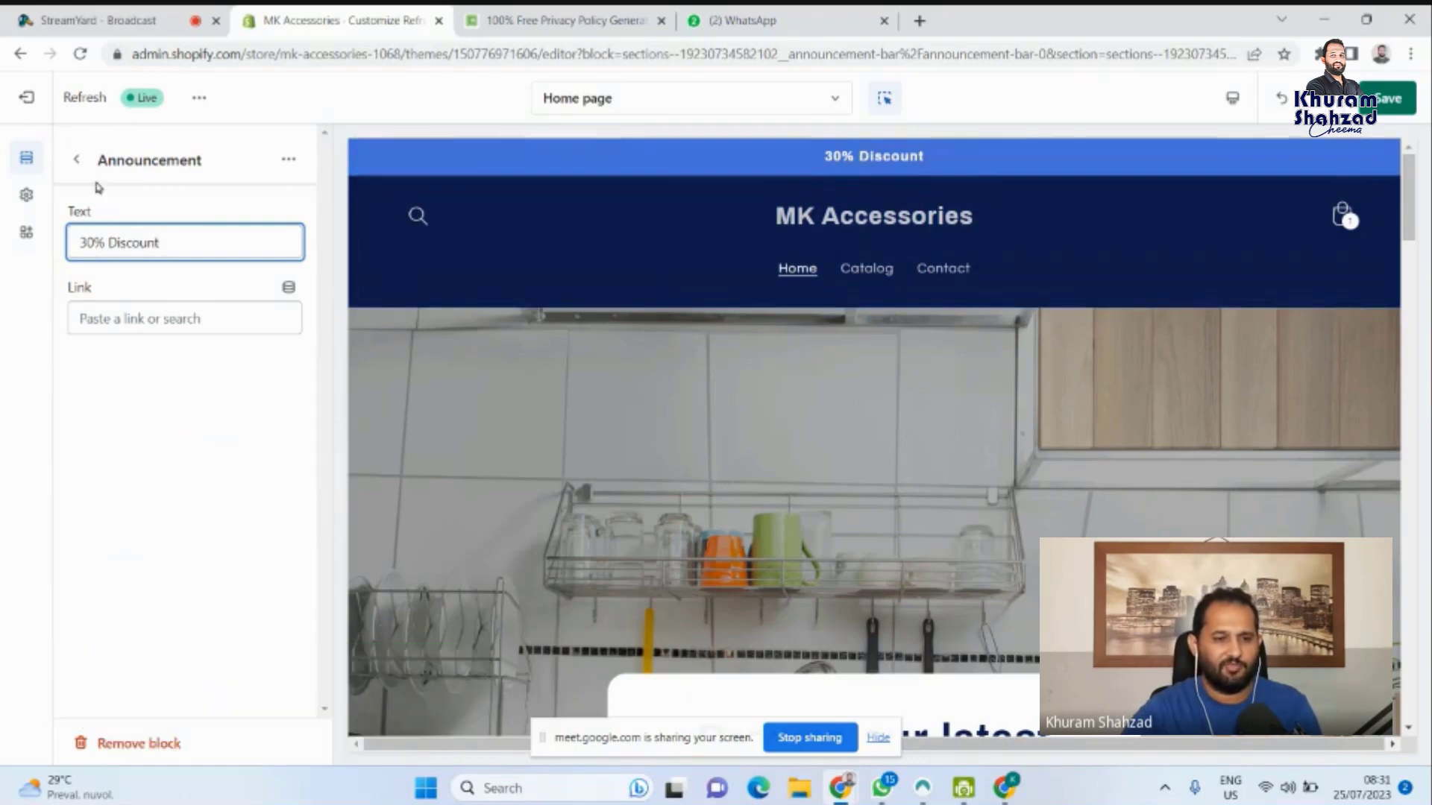
left_click(74, 163)
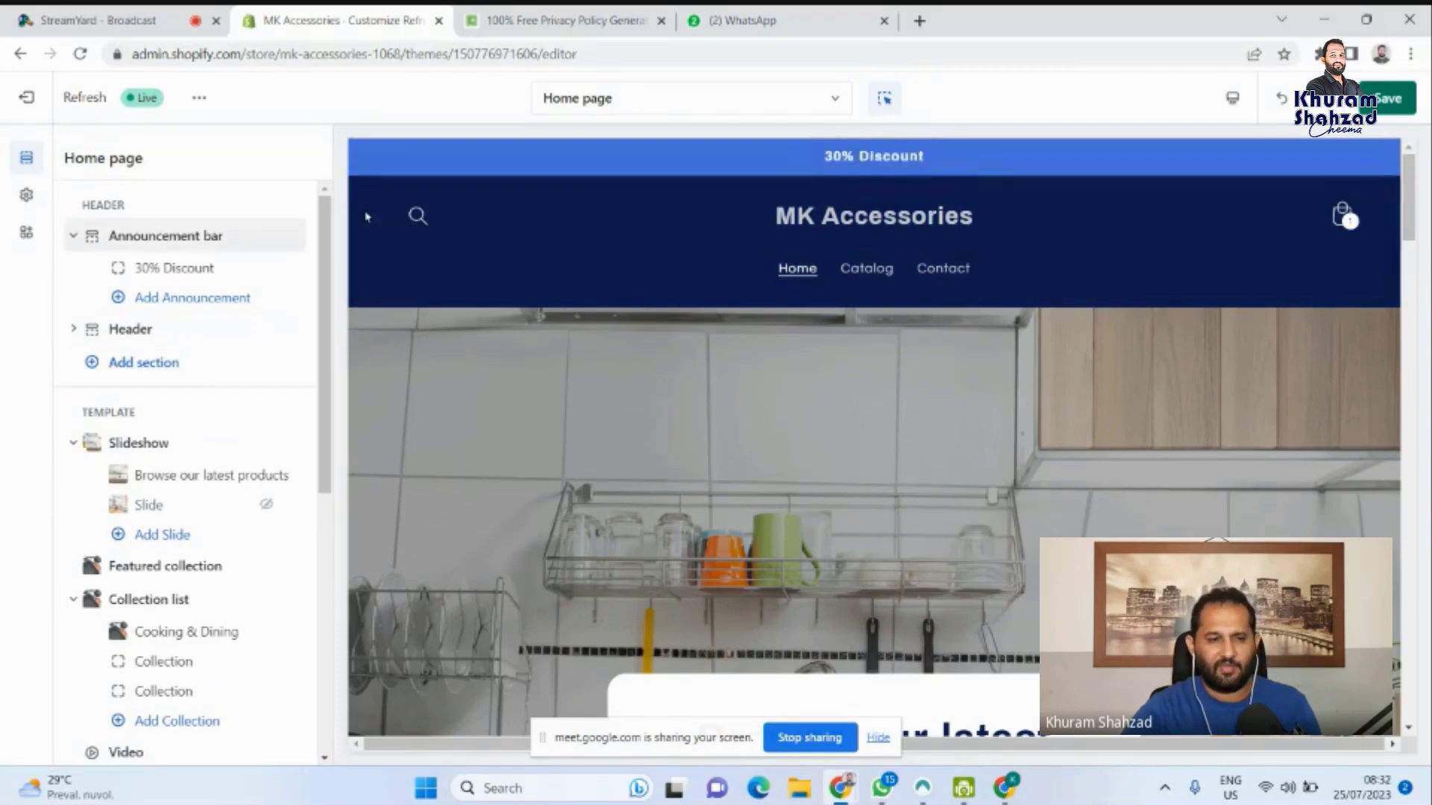
Add a second announcement to the announcement bar, check its default text and link settings, and hide it.
left_click(119, 299)
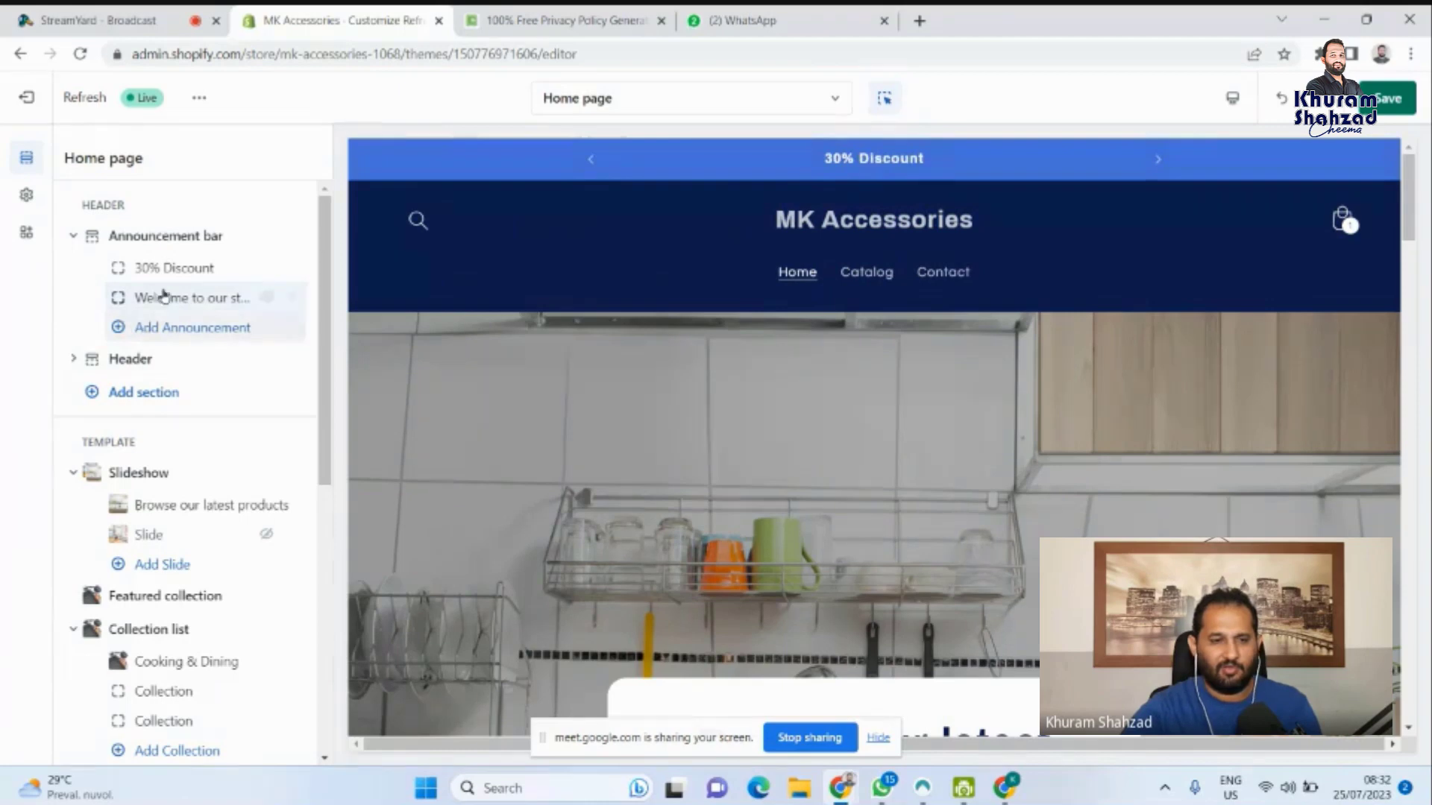
left_click(155, 307)
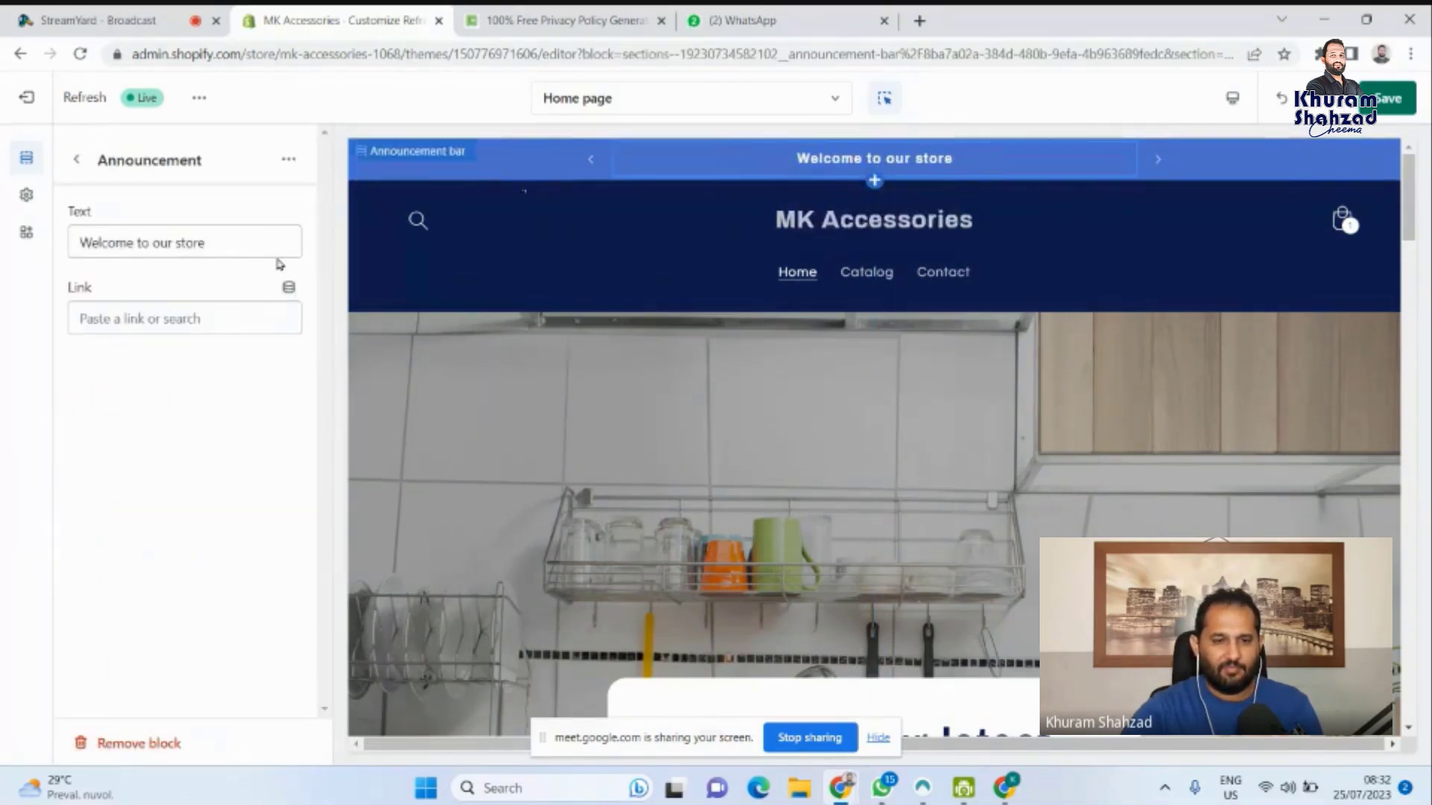
left_click(78, 162)
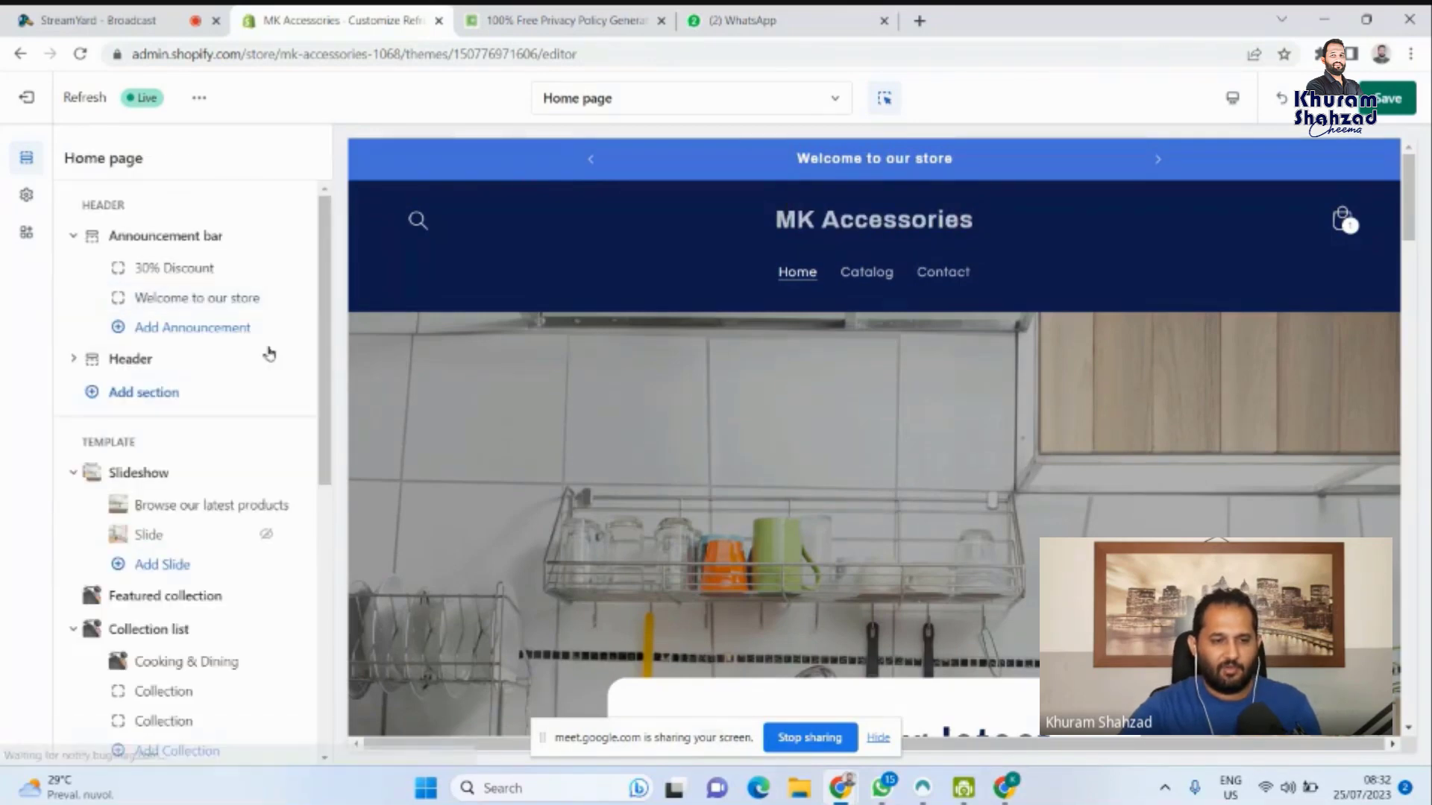
left_click(266, 299)
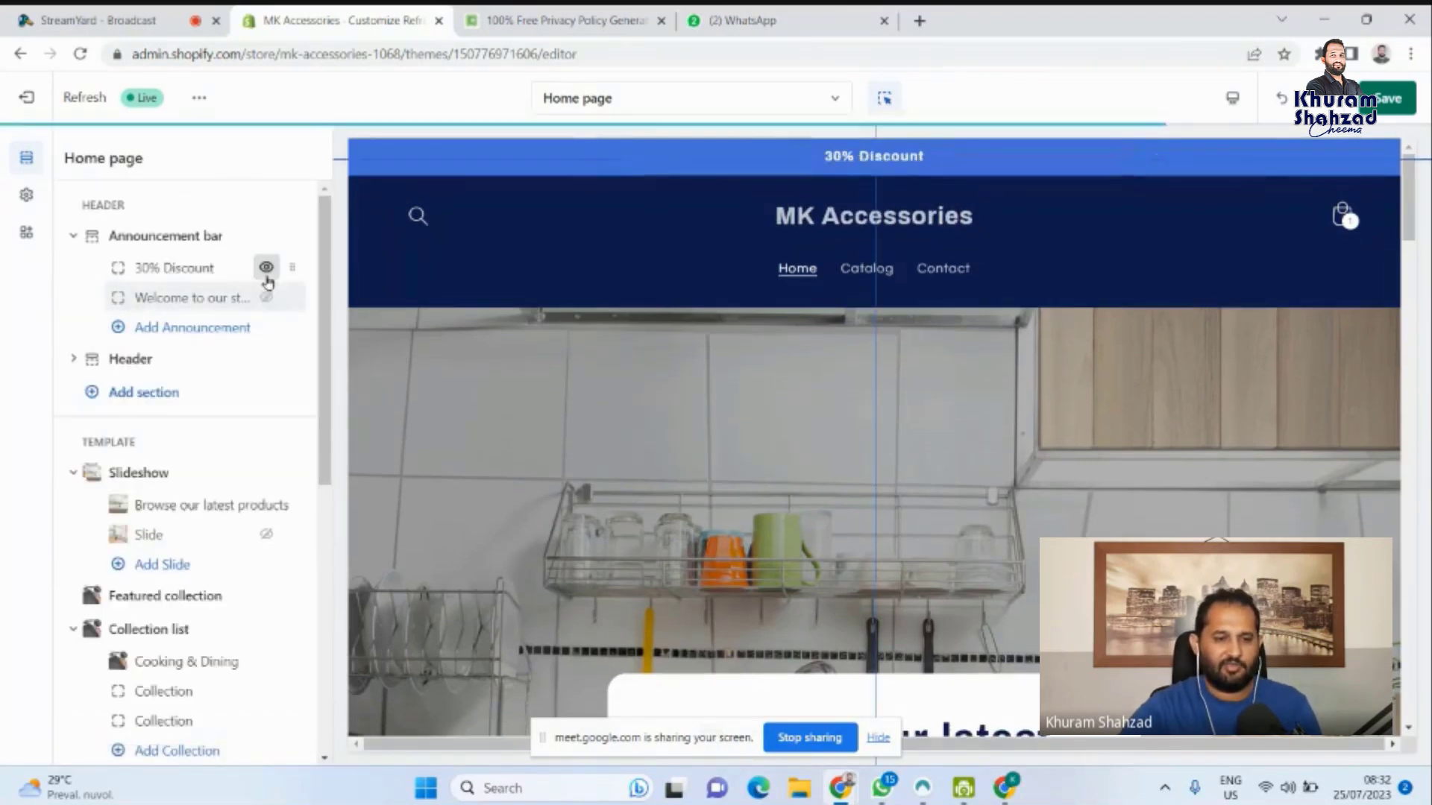
Hide and show the "30% Discount" announcement again, and check the hidden announcement's settings.
left_click(266, 270)
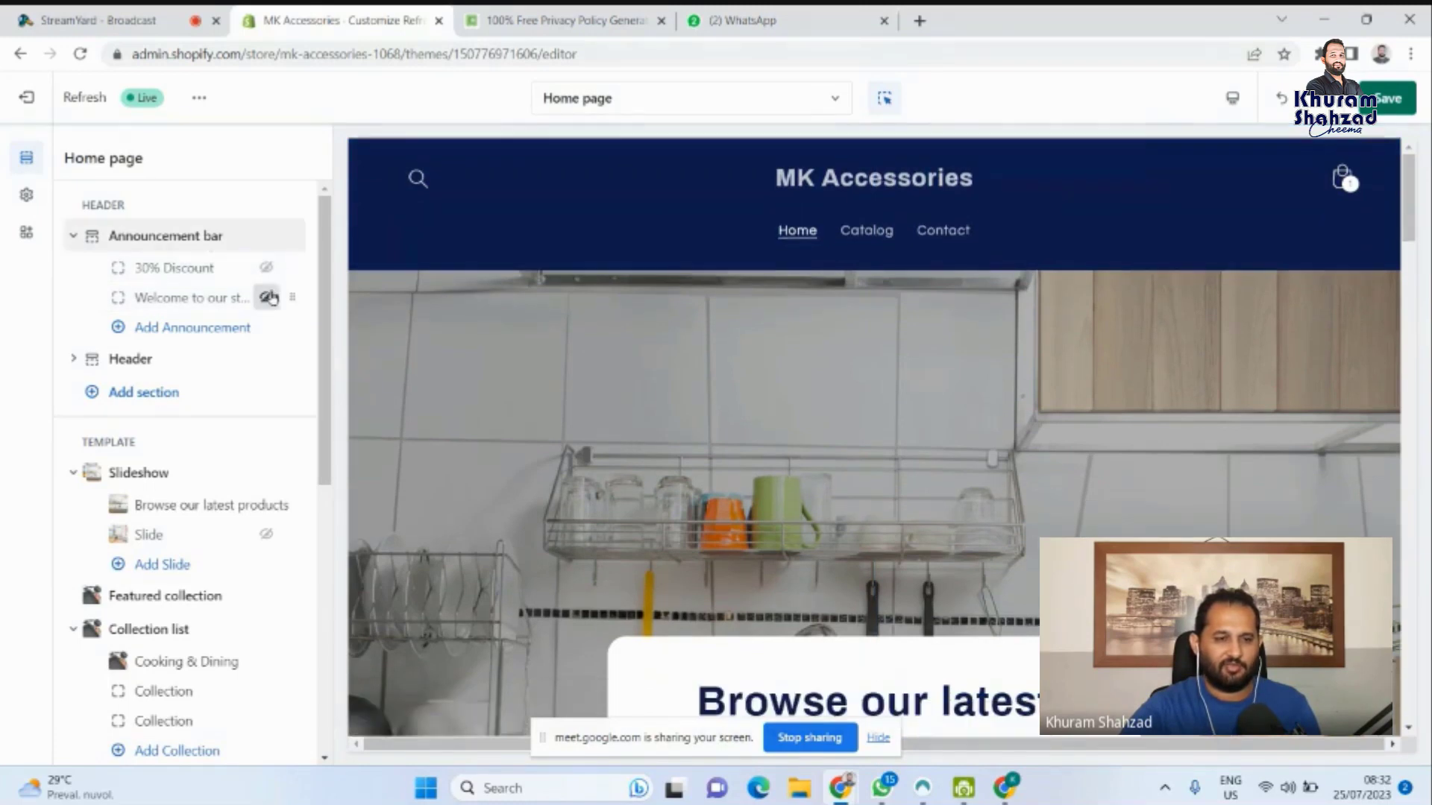
left_click(267, 270)
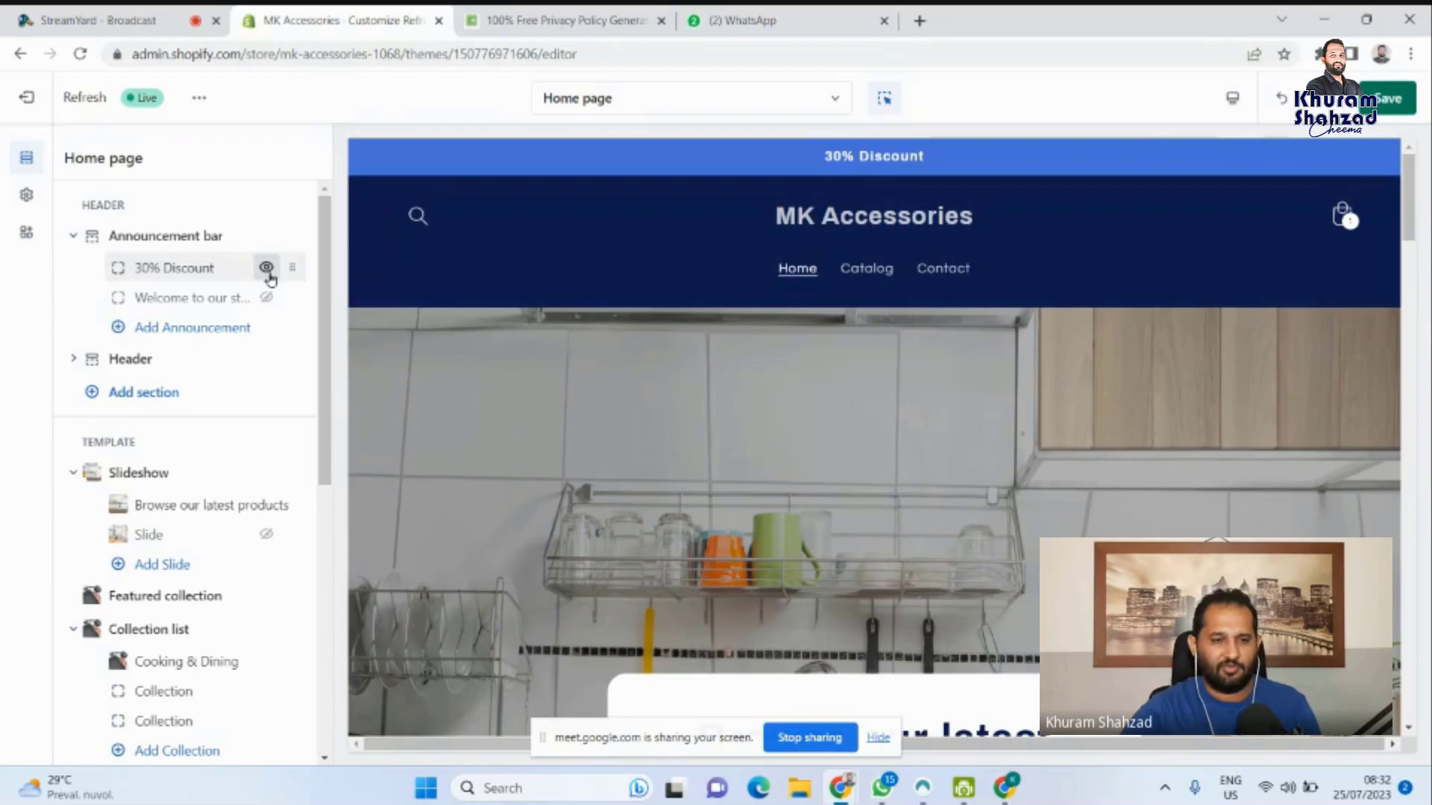
left_click(161, 305)
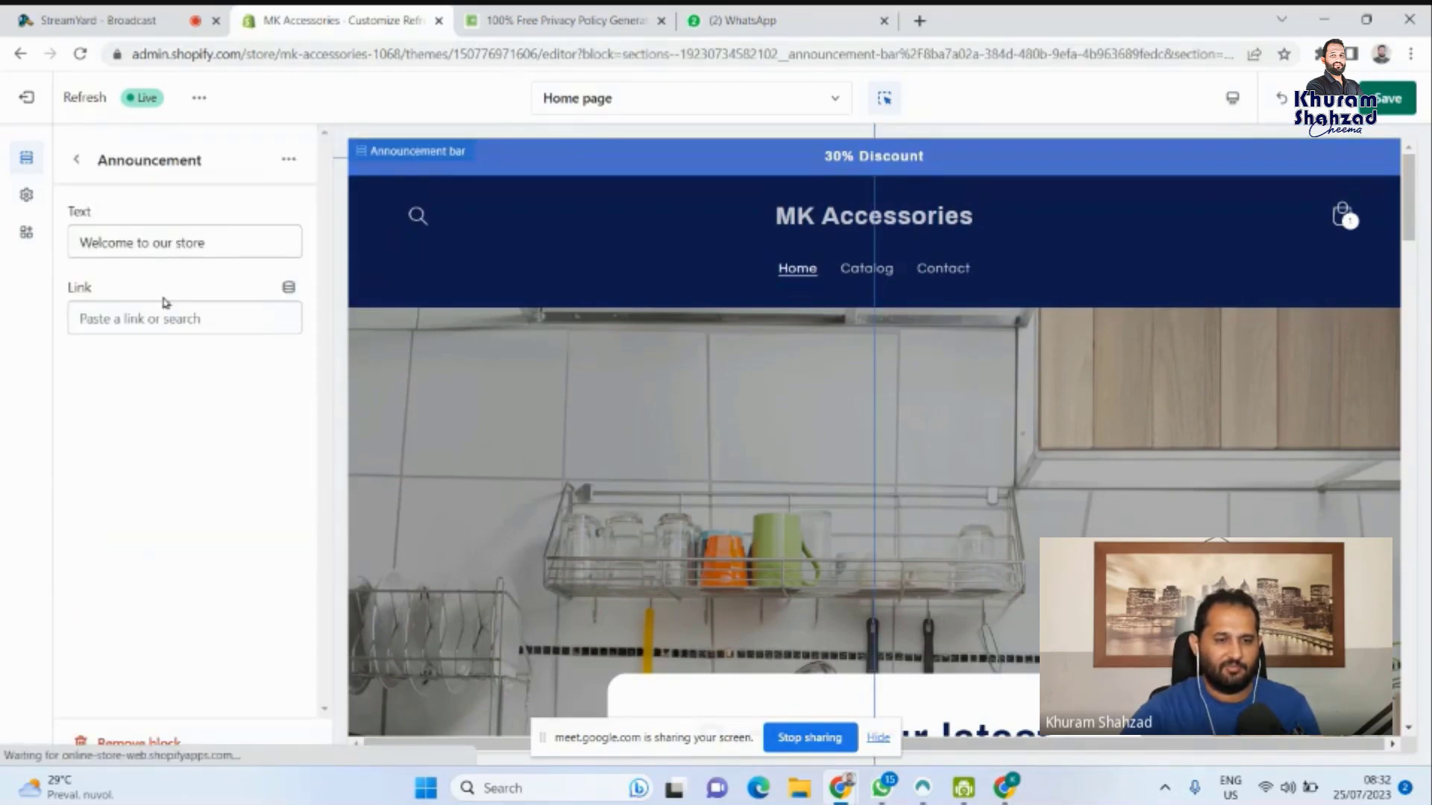
left_click(76, 158)
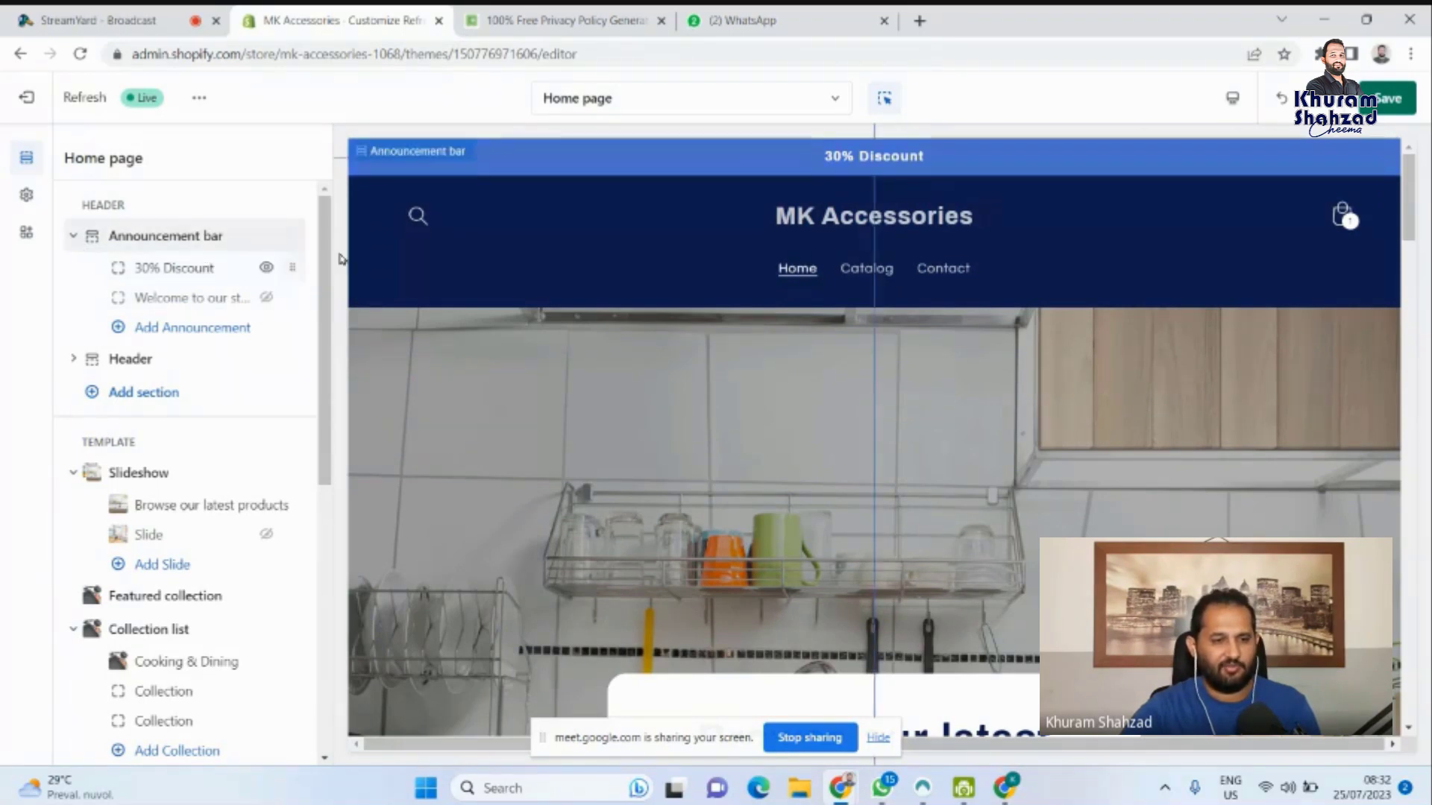
left_click(74, 236)
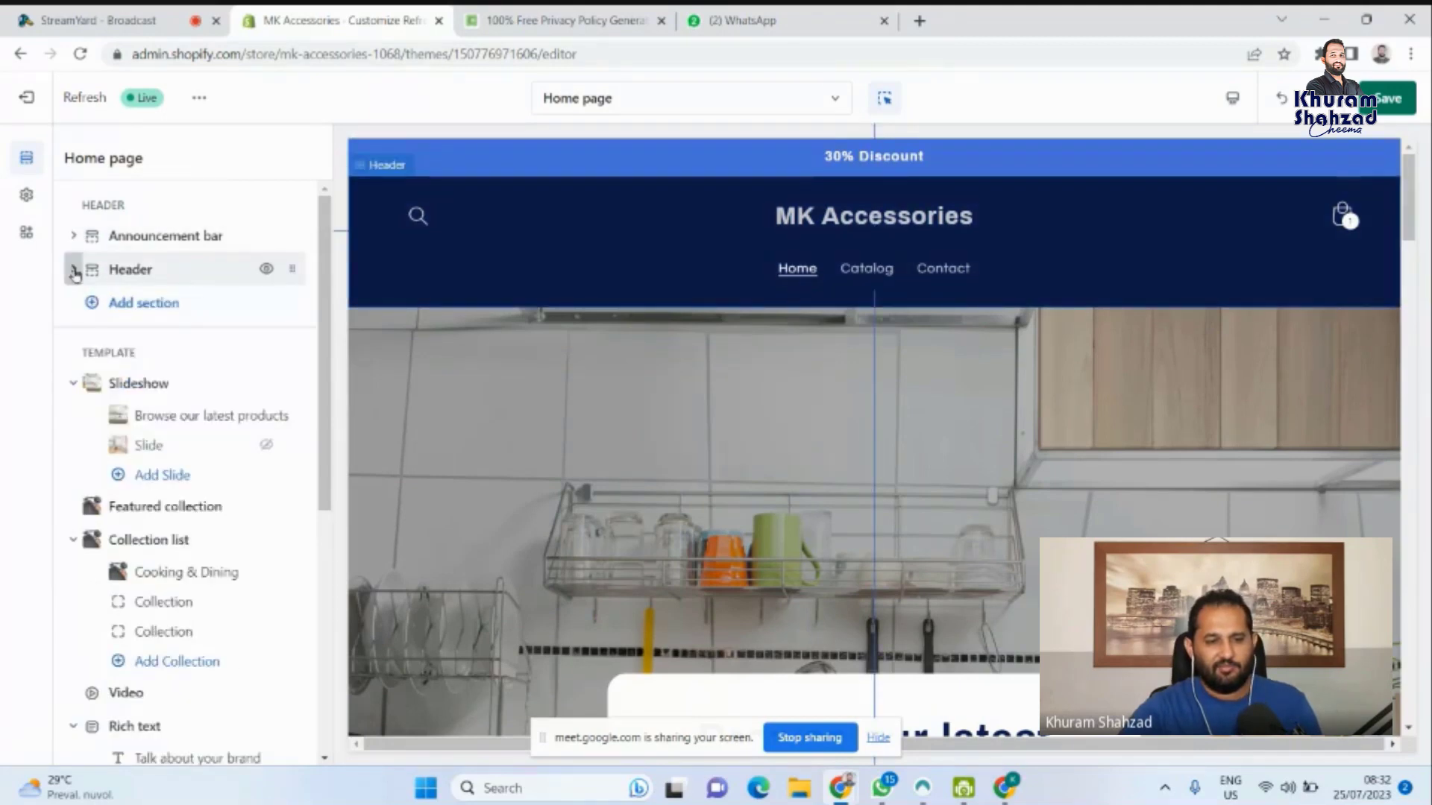
Expand the Header section and open its settings.
left_click(74, 270)
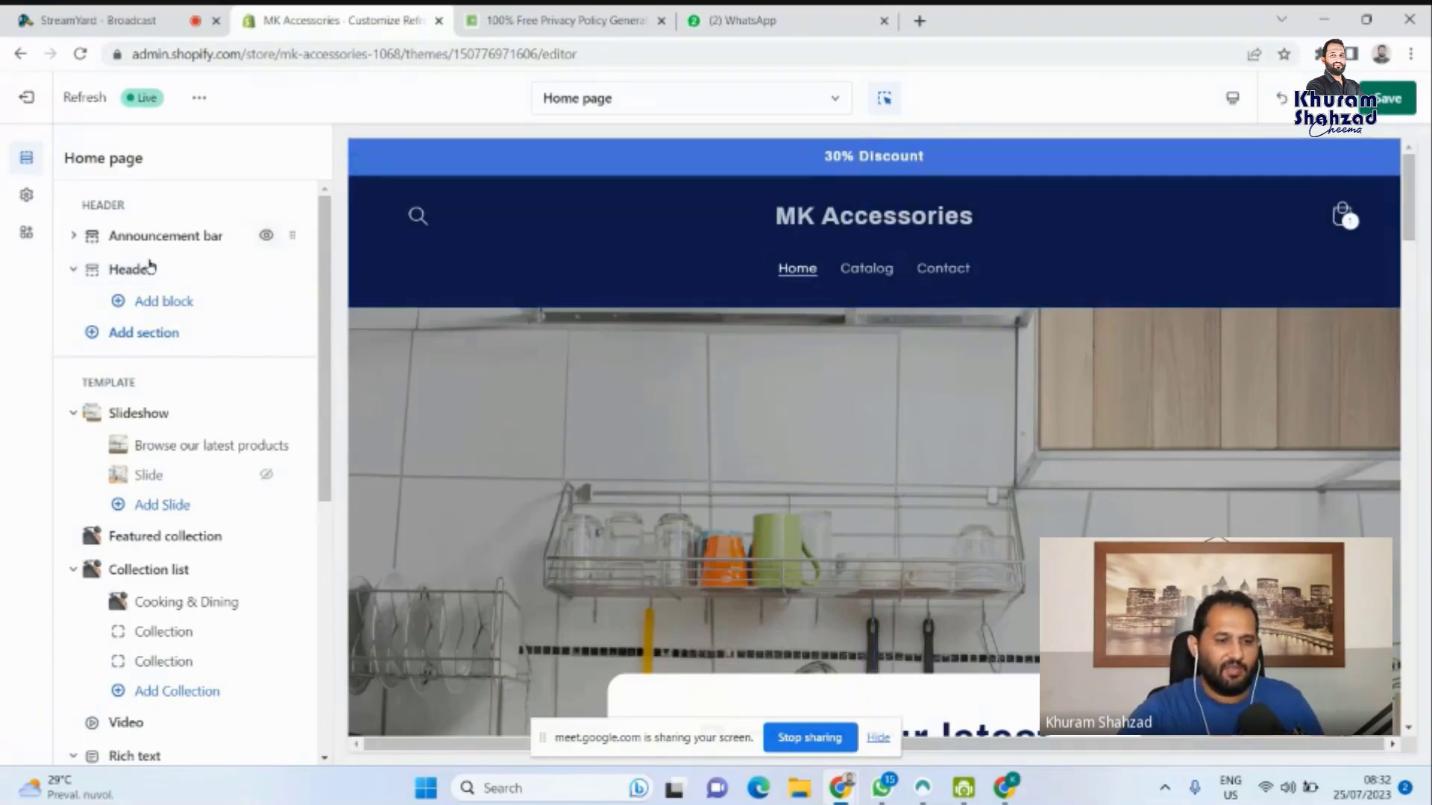
left_click(75, 272)
left_click(71, 272)
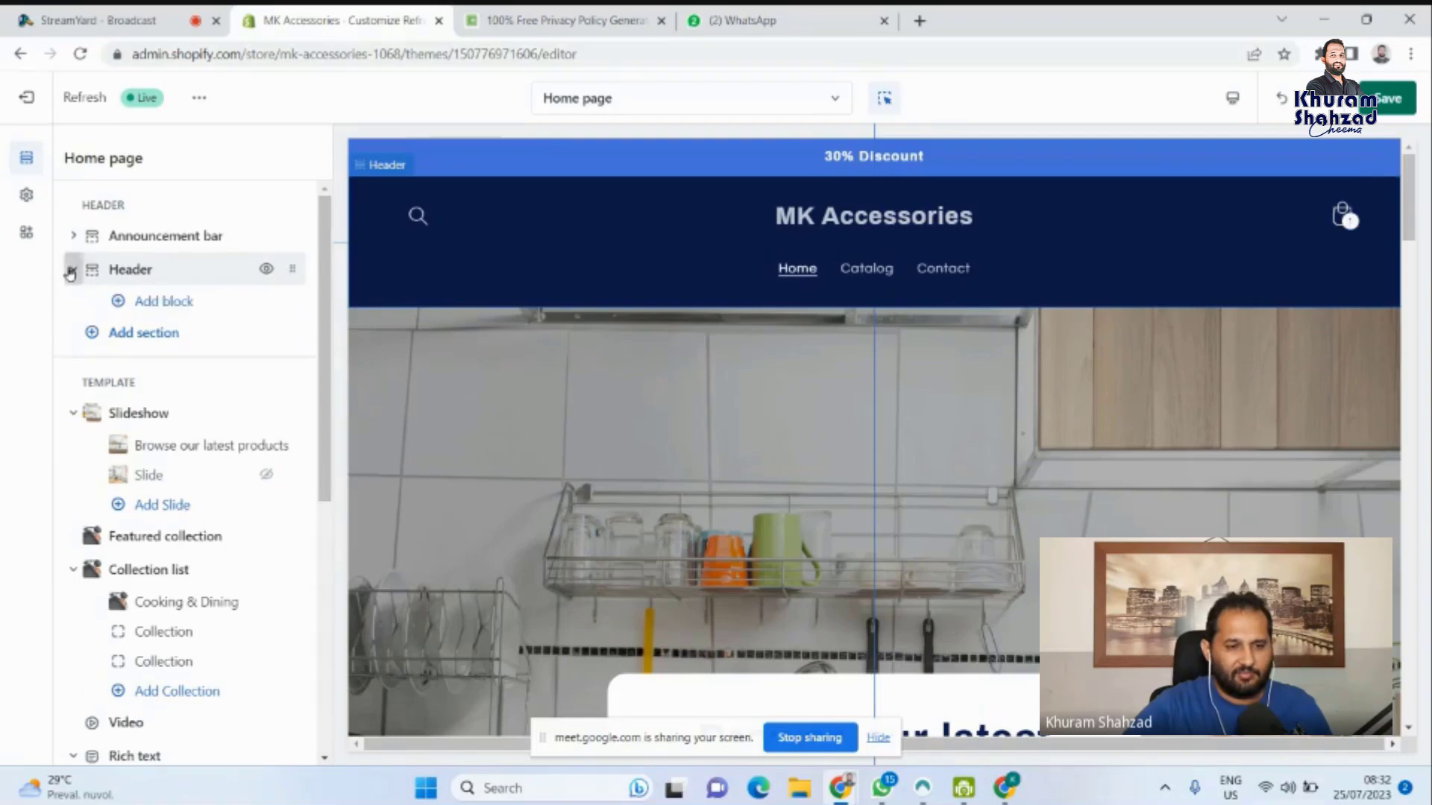
left_click(139, 270)
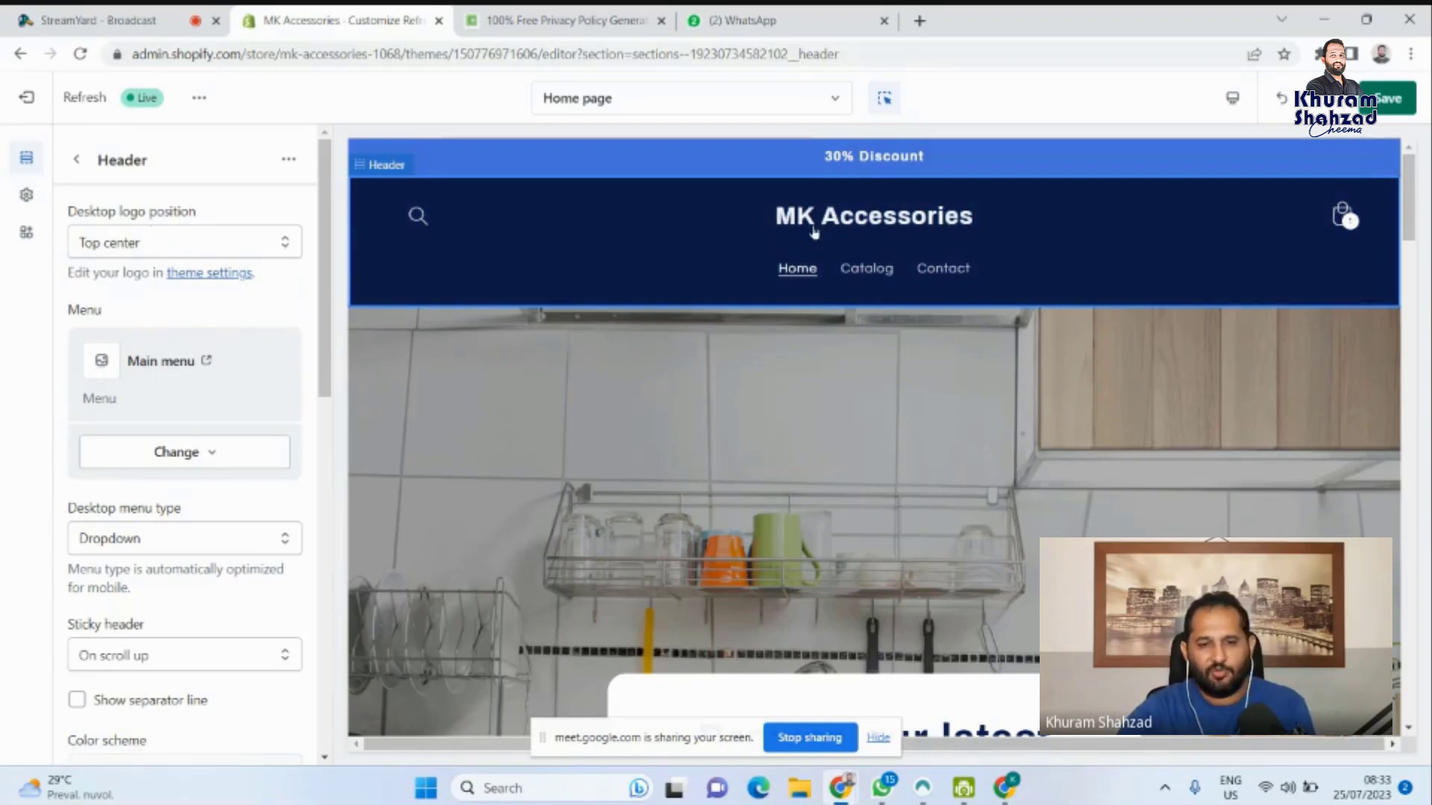
Try the header's desktop logo position at Top left, Top center, Middle left and Middle center.
left_click(171, 251)
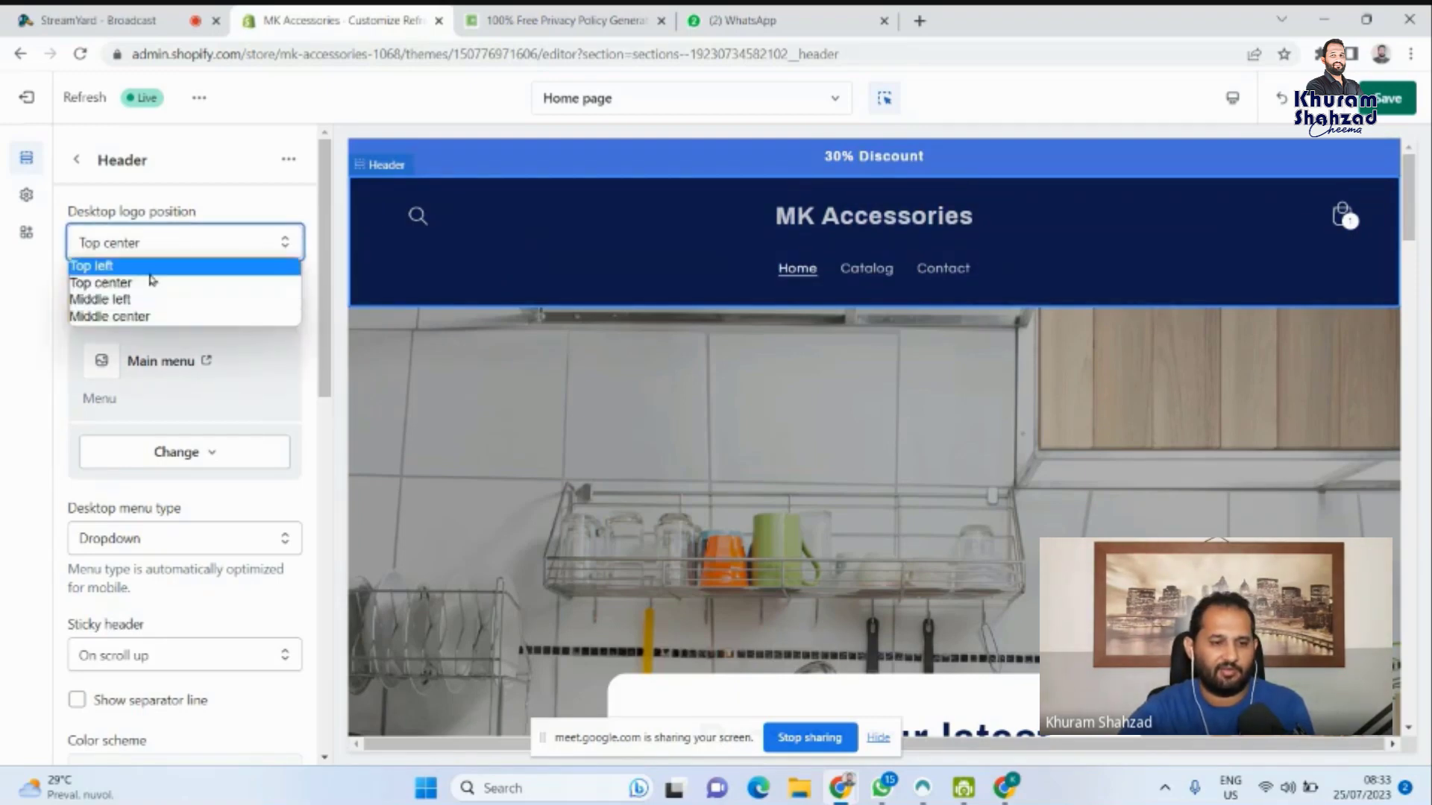
left_click(152, 268)
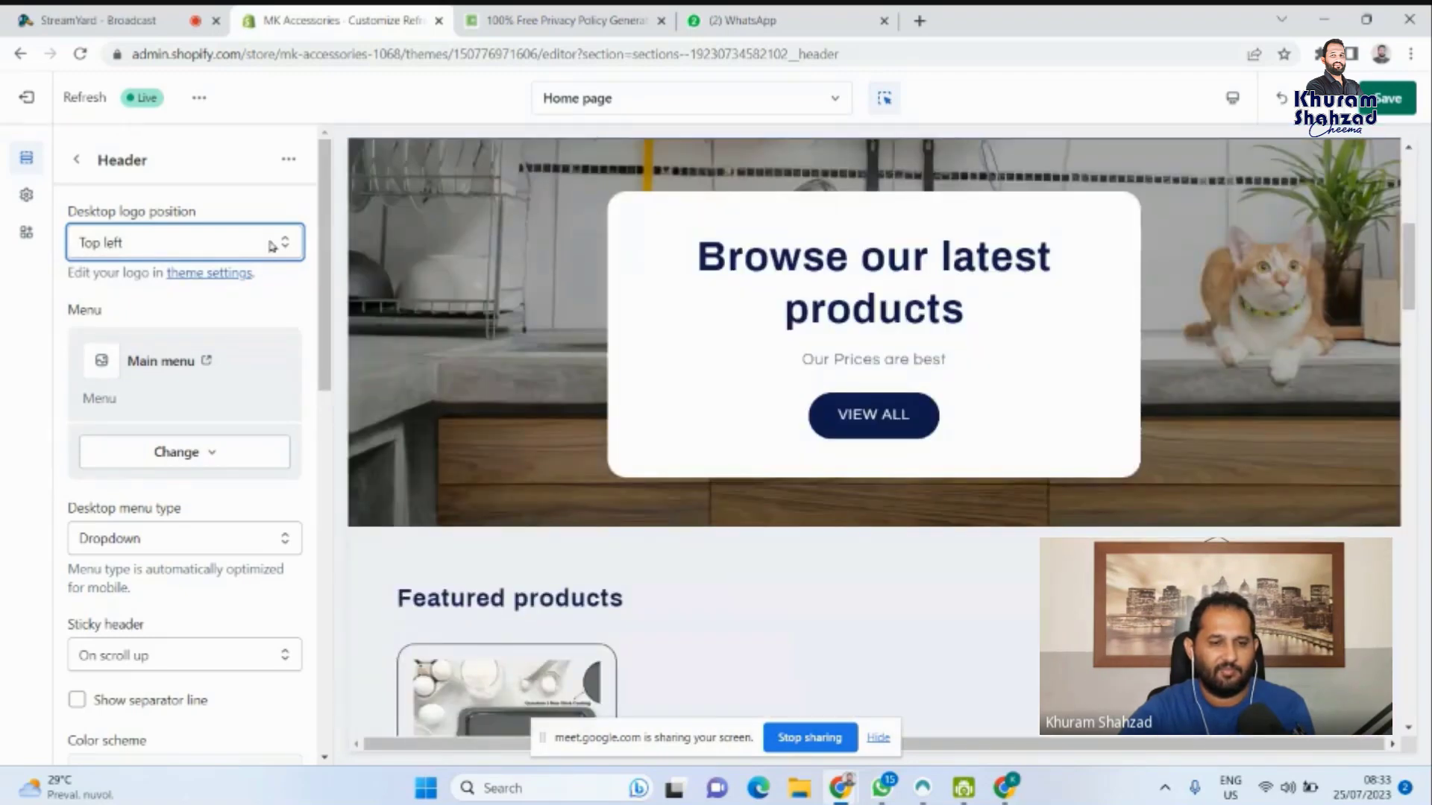
scroll(289, 299, "down", 2)
scroll(276, 298, "up", 2)
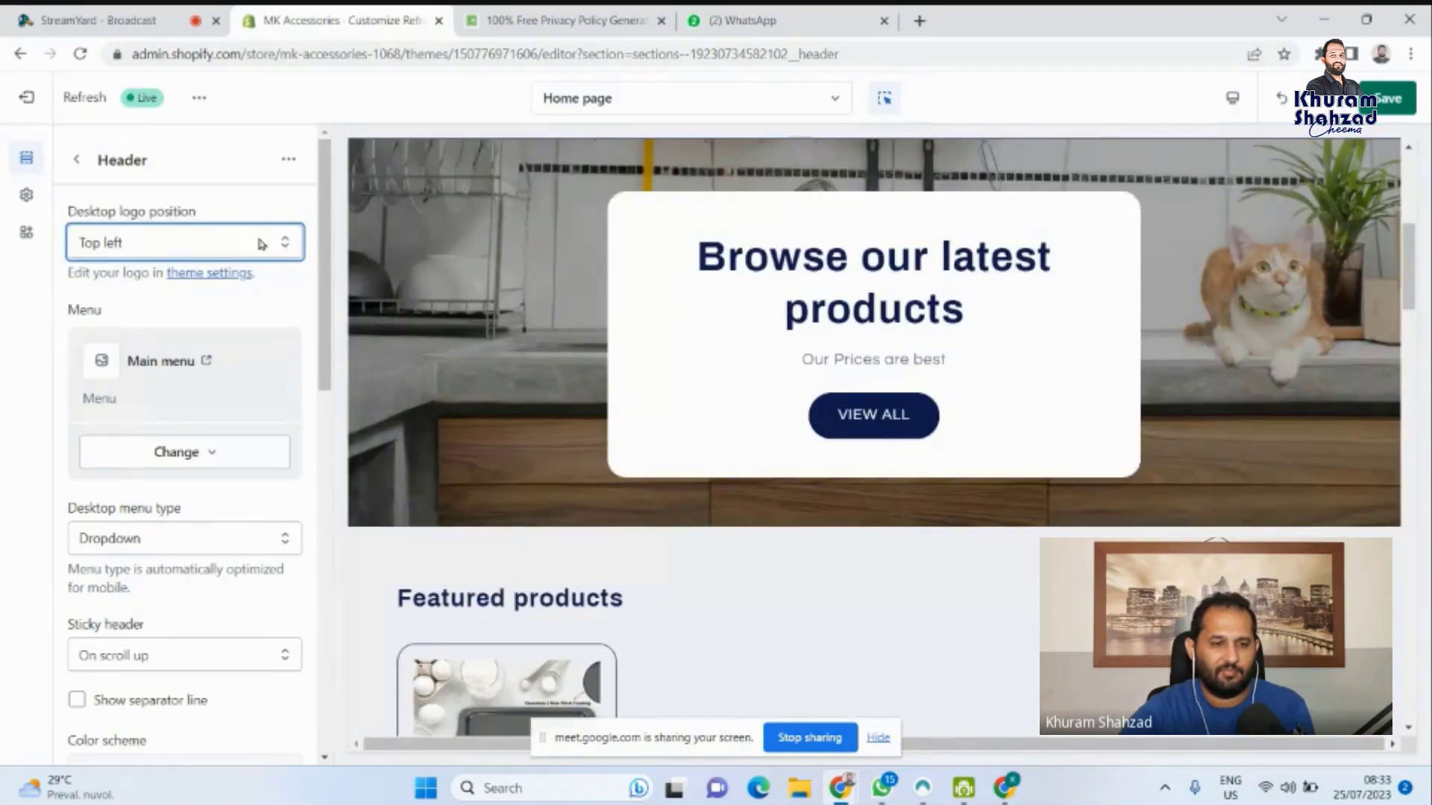
left_click(261, 244)
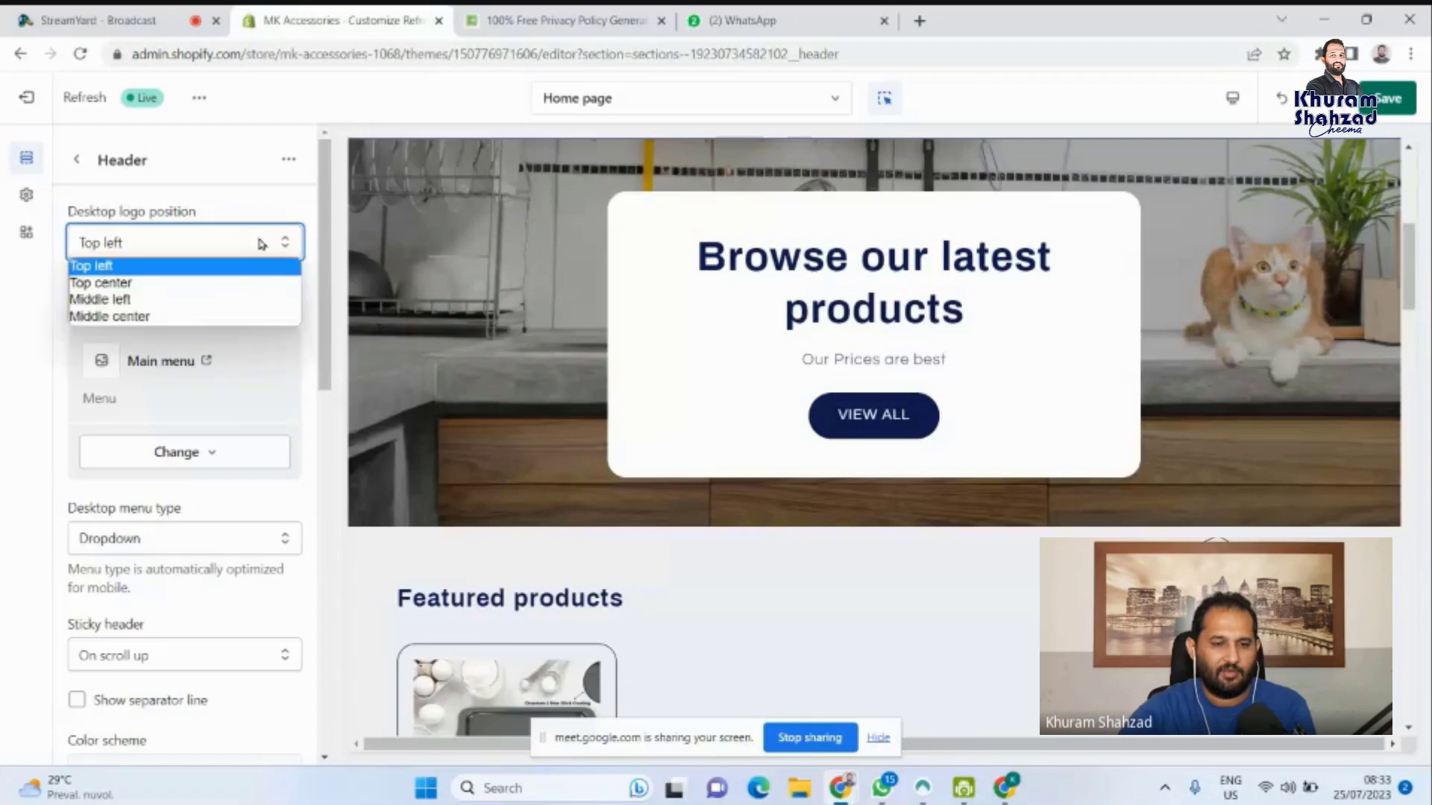
left_click(207, 285)
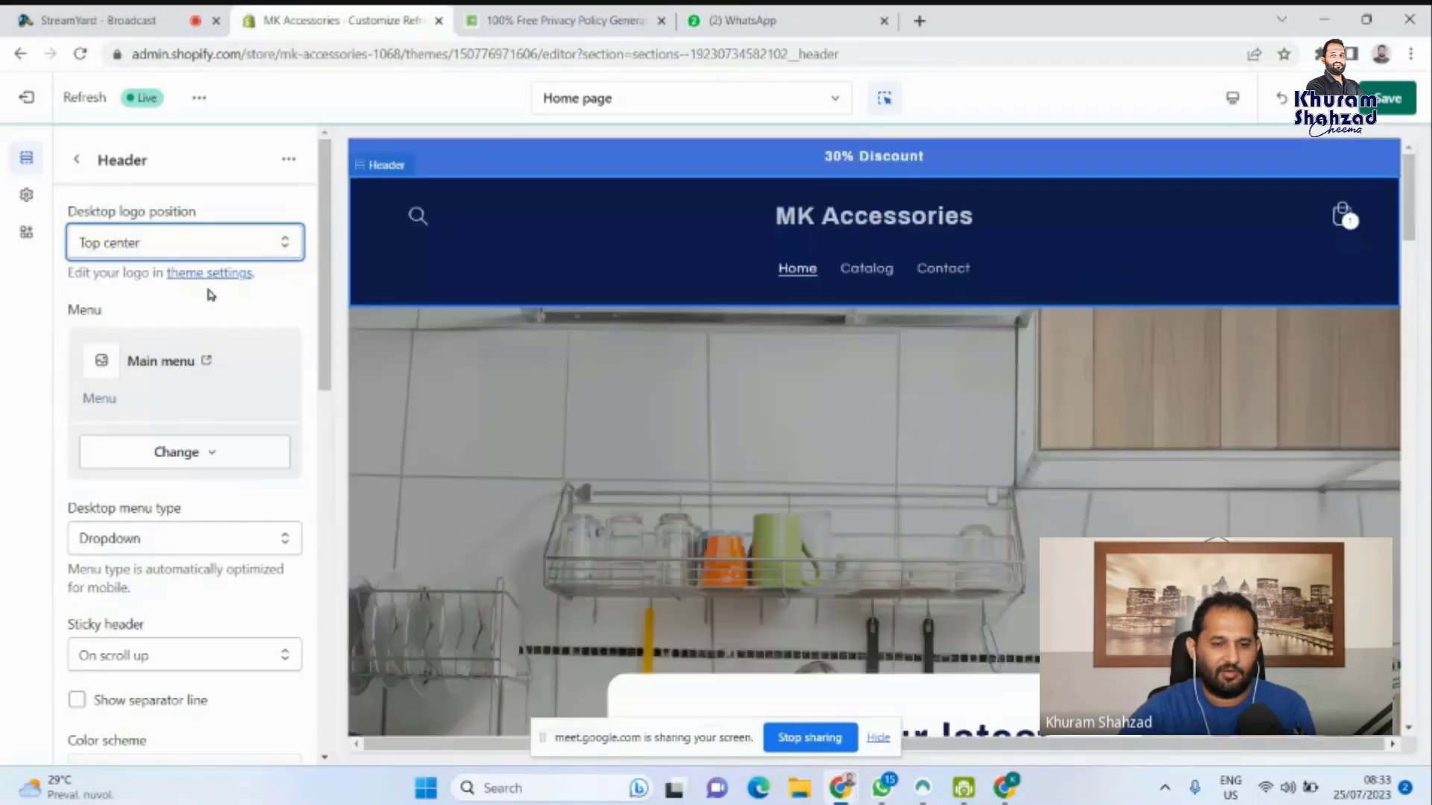
left_click(223, 244)
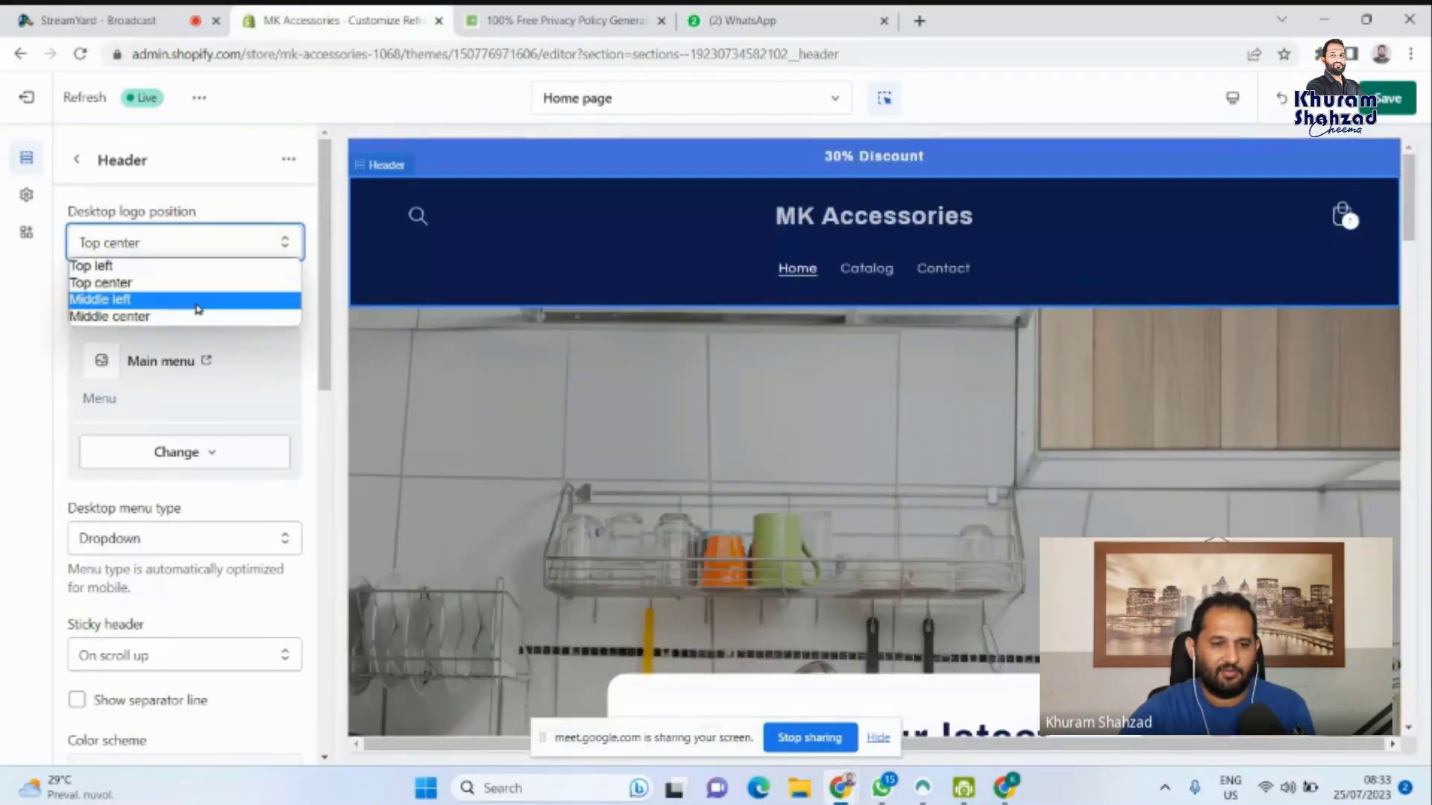
left_click(198, 309)
left_click(237, 247)
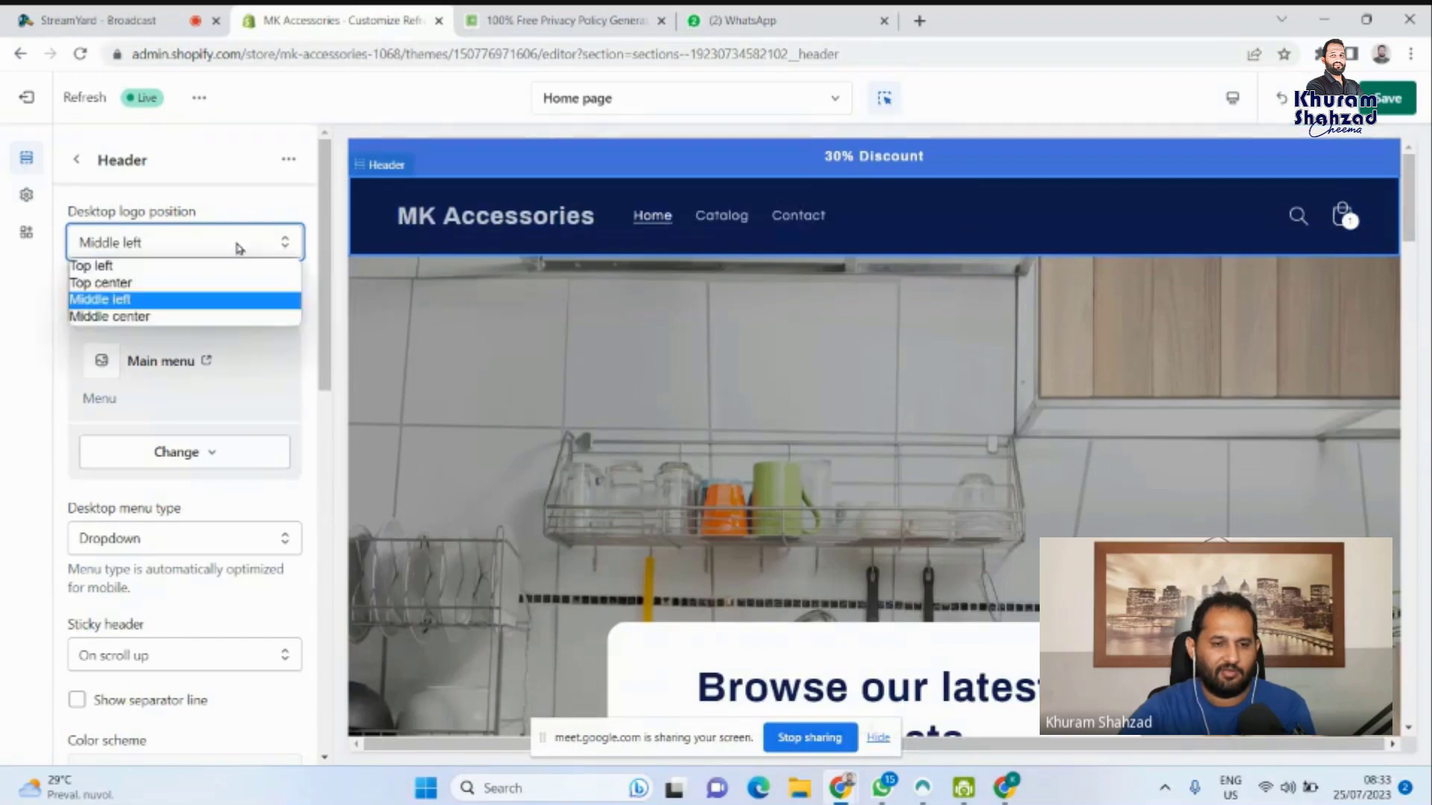
left_click(196, 319)
Compare the Middle left and Top center desktop logo positions, and leave the header's logo at Middle left.
left_click(239, 237)
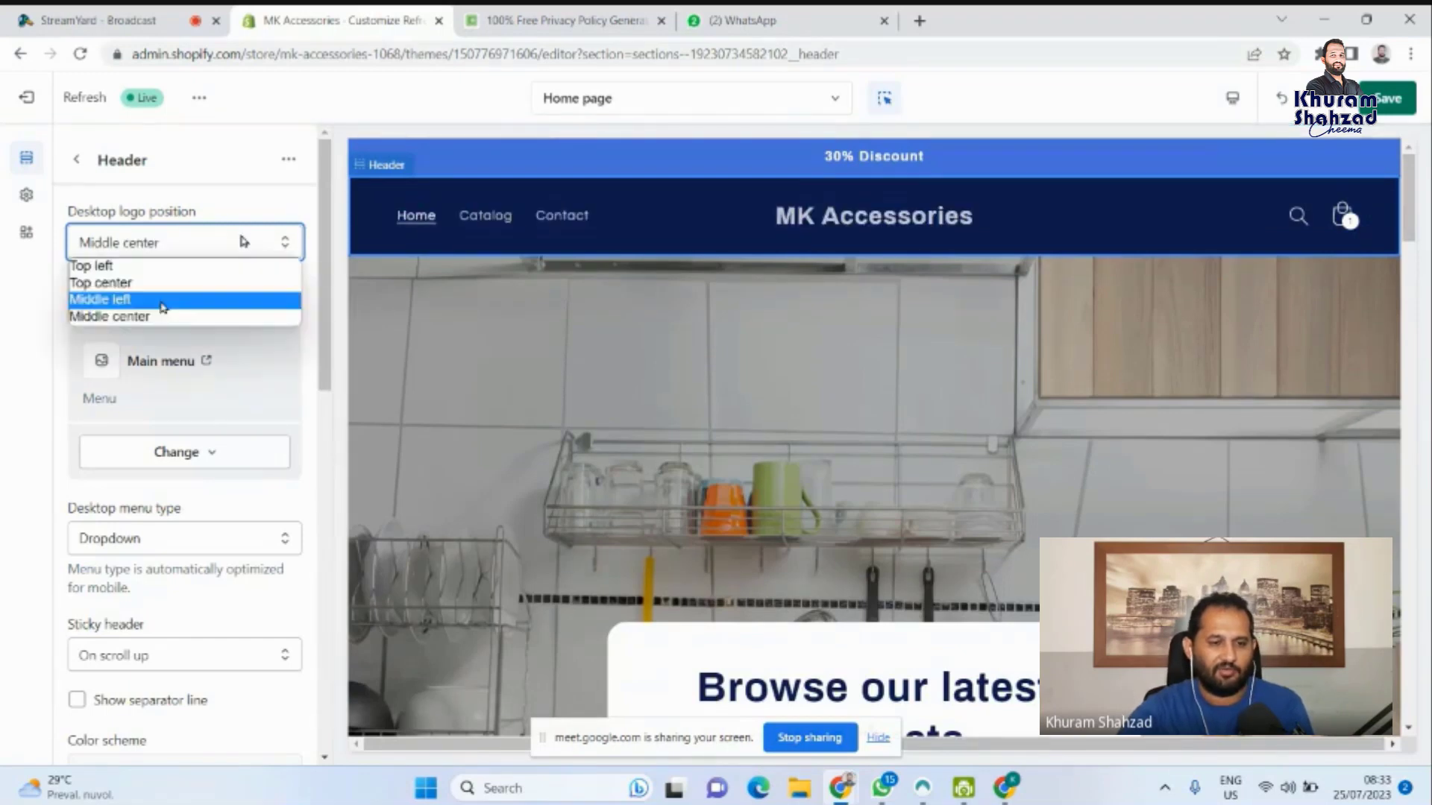
left_click(158, 296)
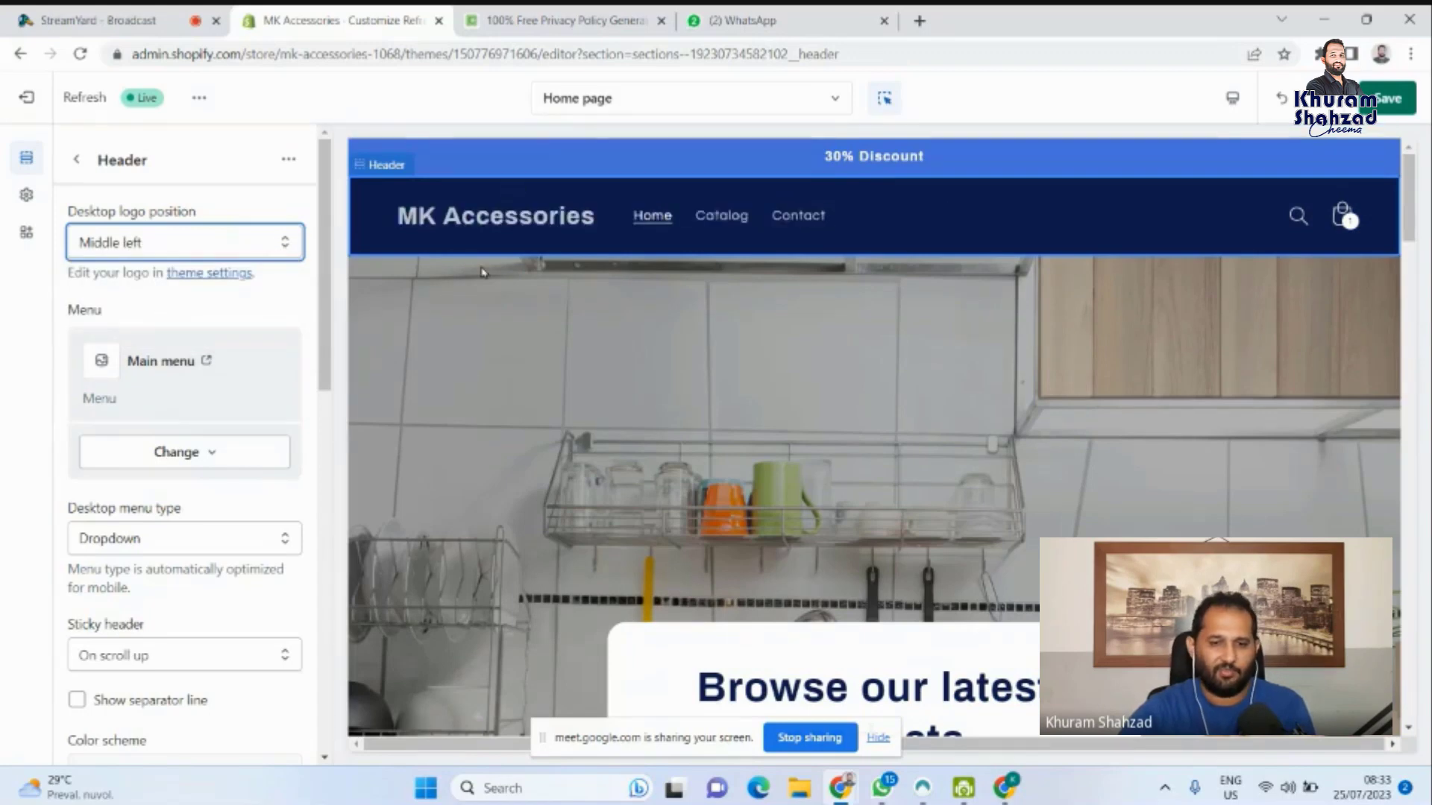
left_click(235, 248)
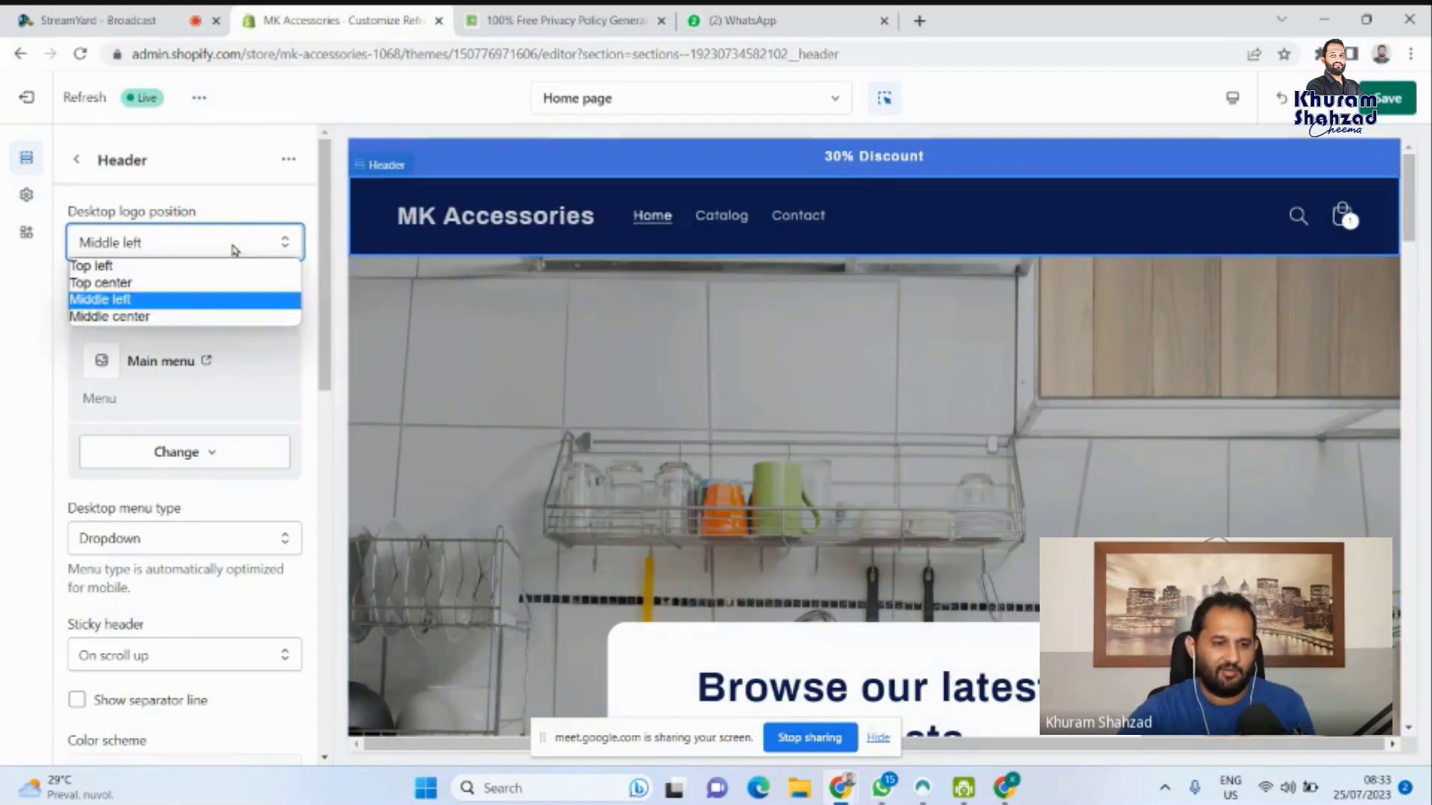
left_click(186, 283)
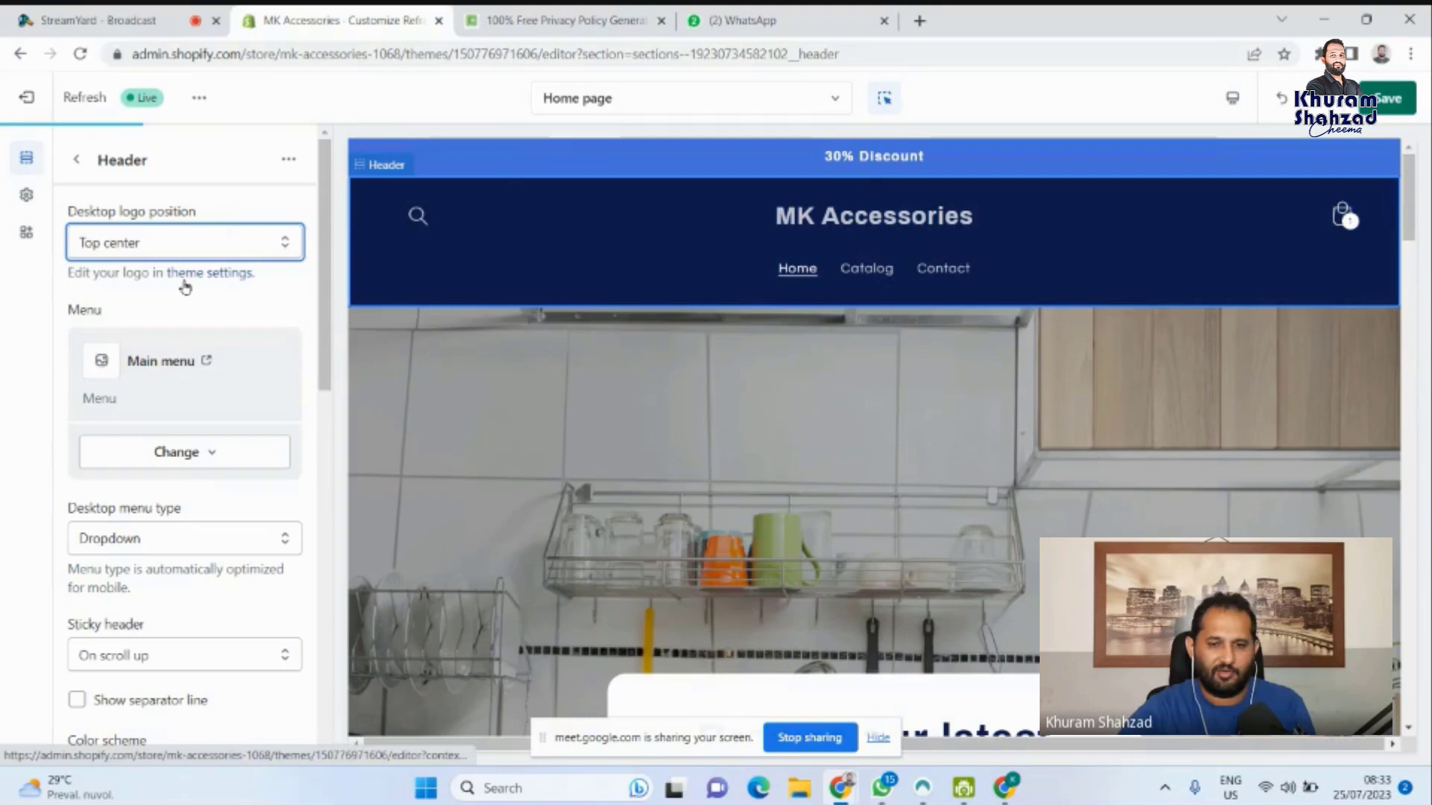
left_click(238, 242)
left_click(195, 299)
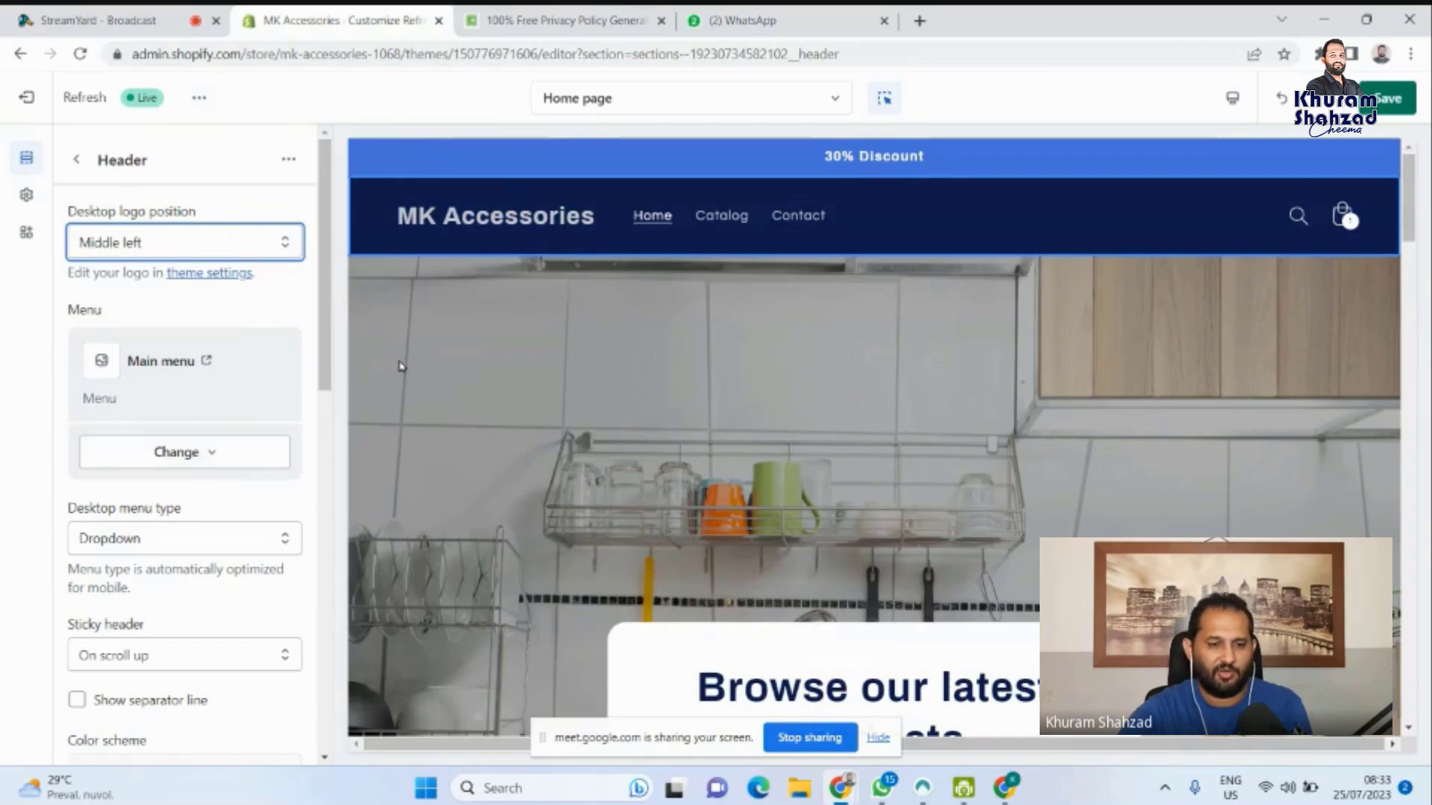
Check which menus are available for the header, and keep Main menu.
left_click(214, 452)
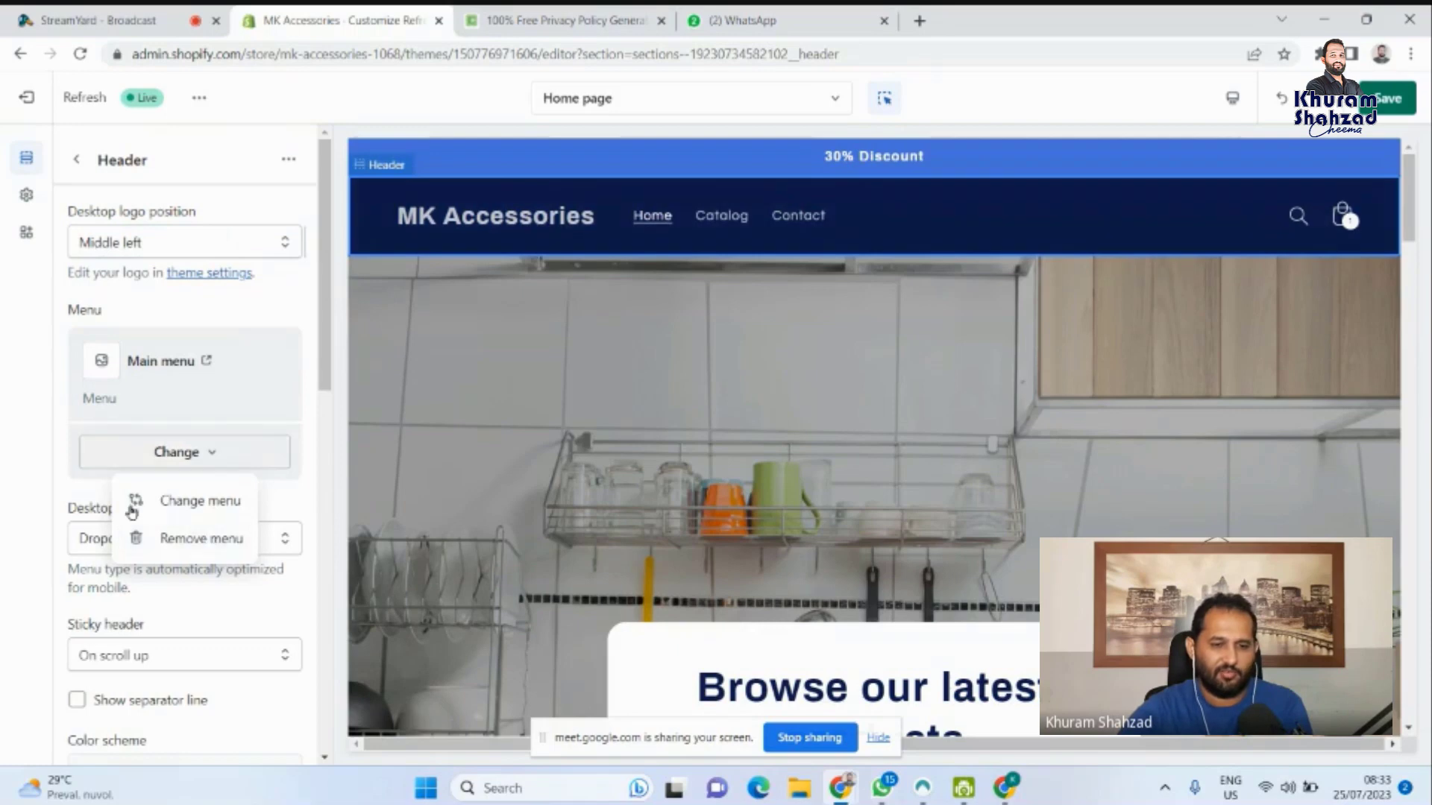
left_click(187, 503)
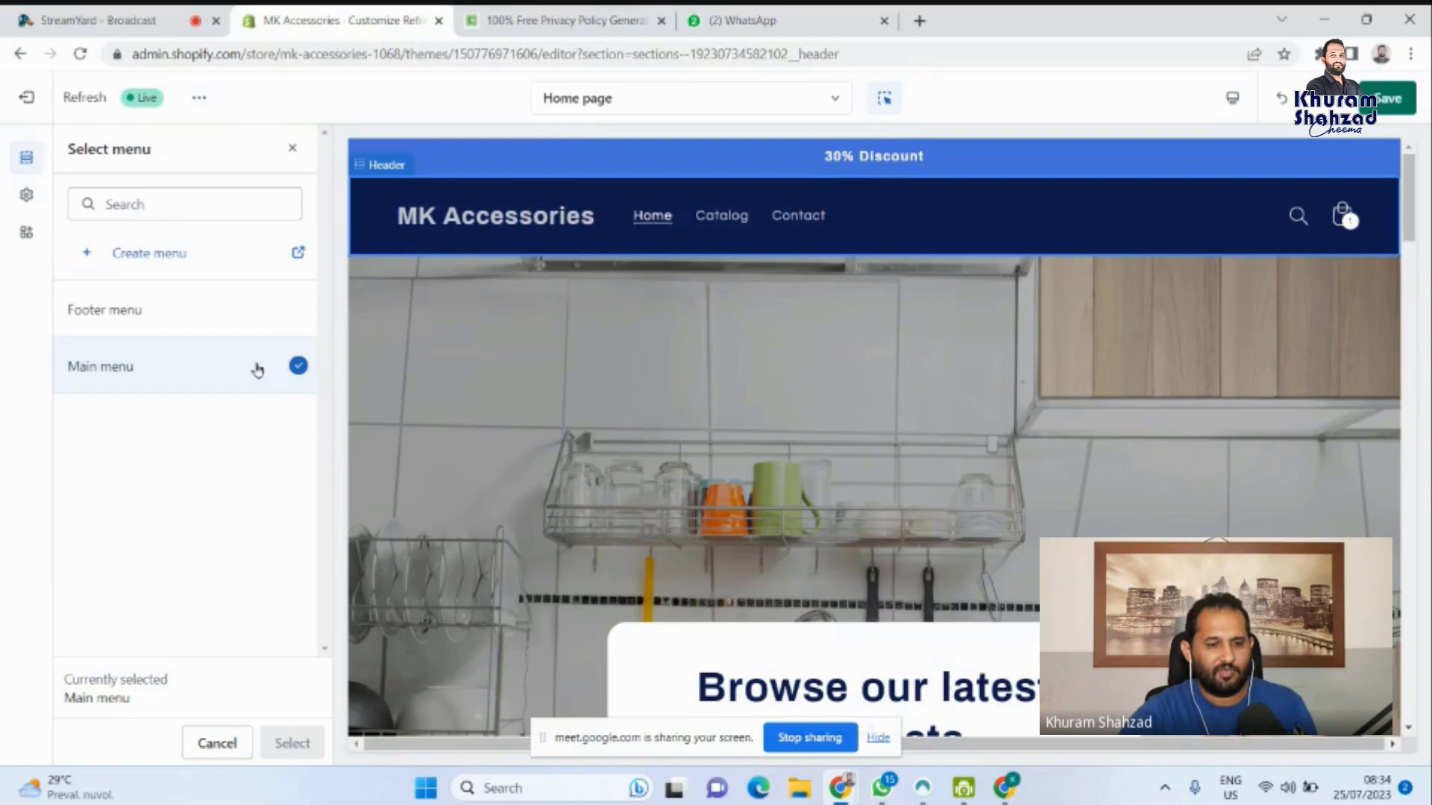
left_click(222, 742)
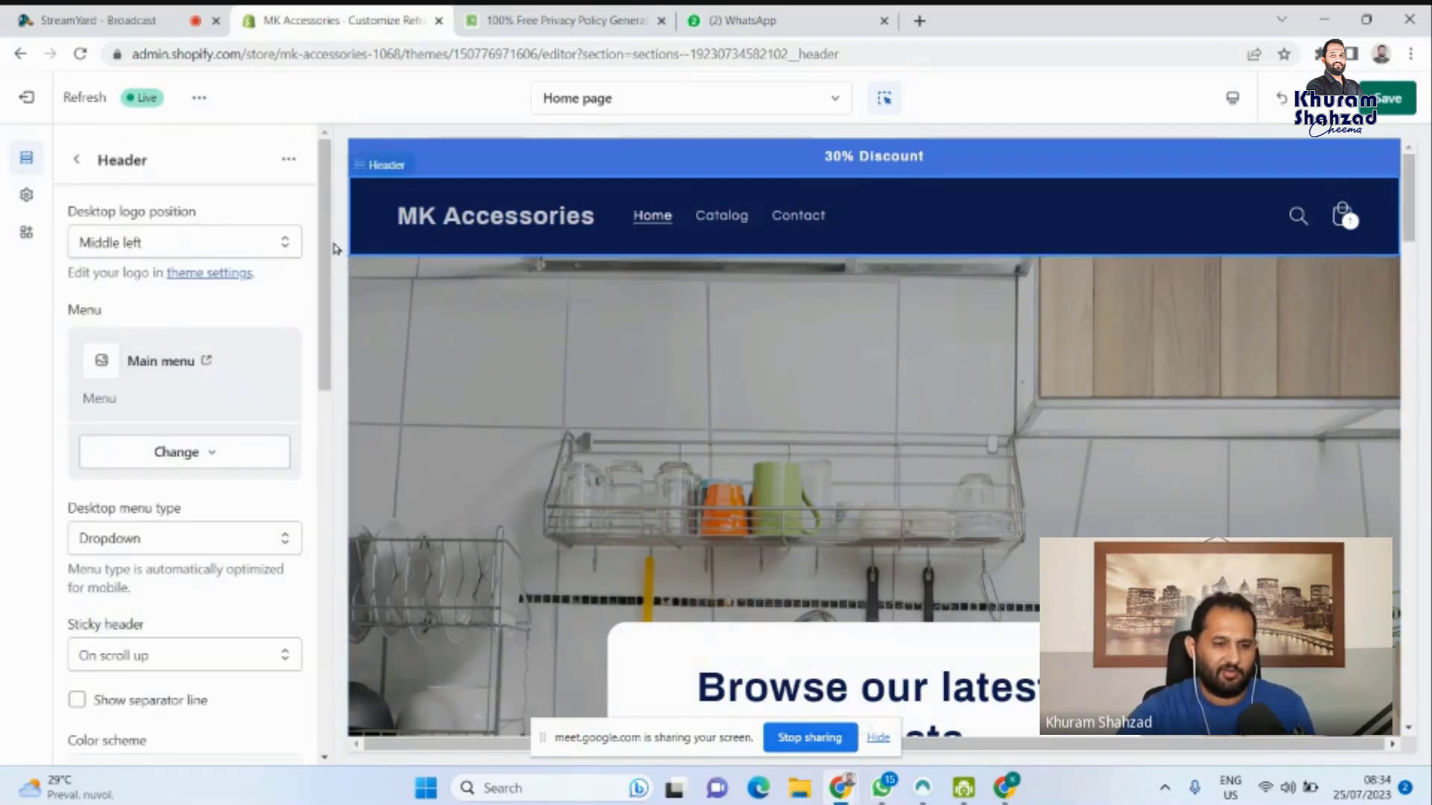
Check the header's desktop menu type options, and keep Dropdown.
left_click_drag(324, 237, 326, 306)
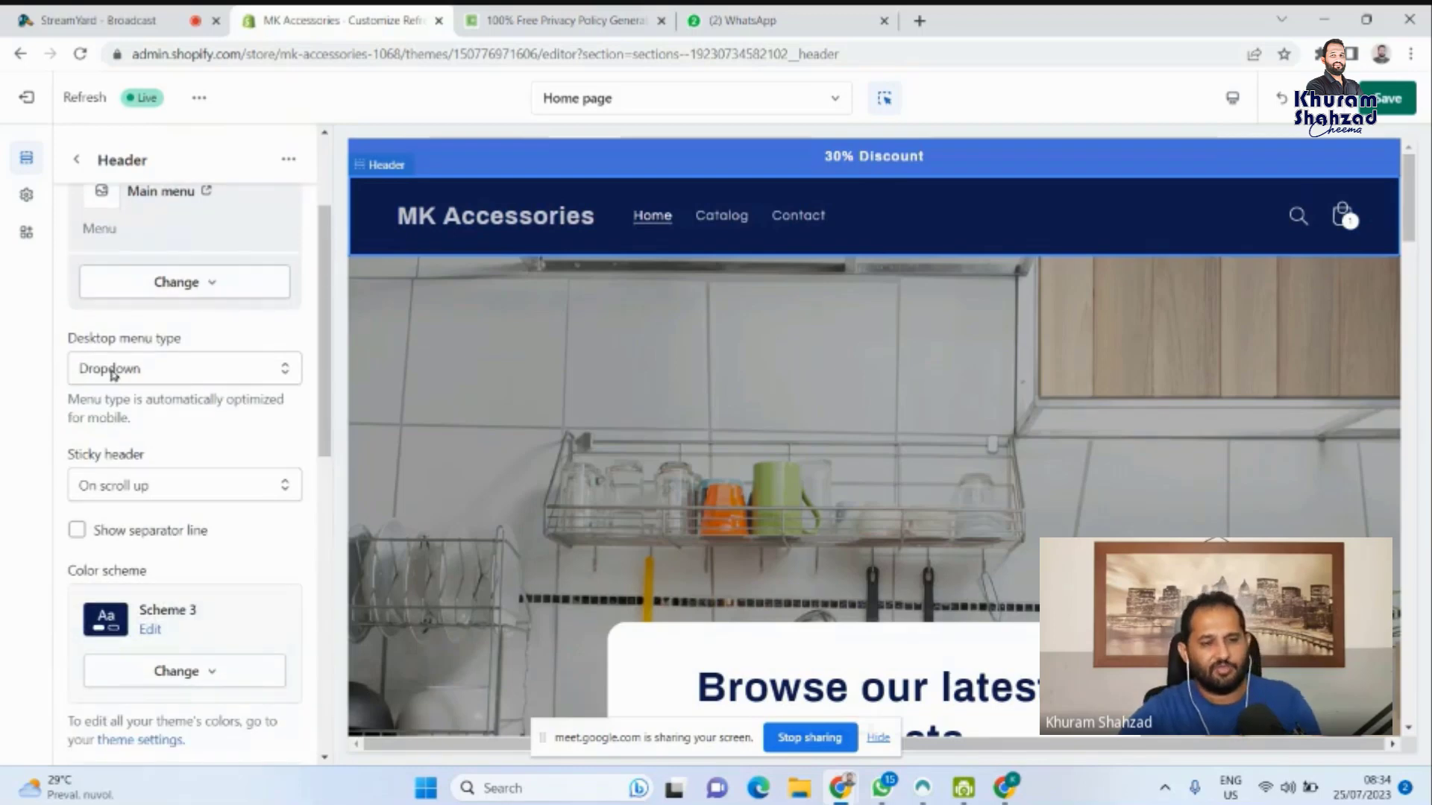
left_click(176, 369)
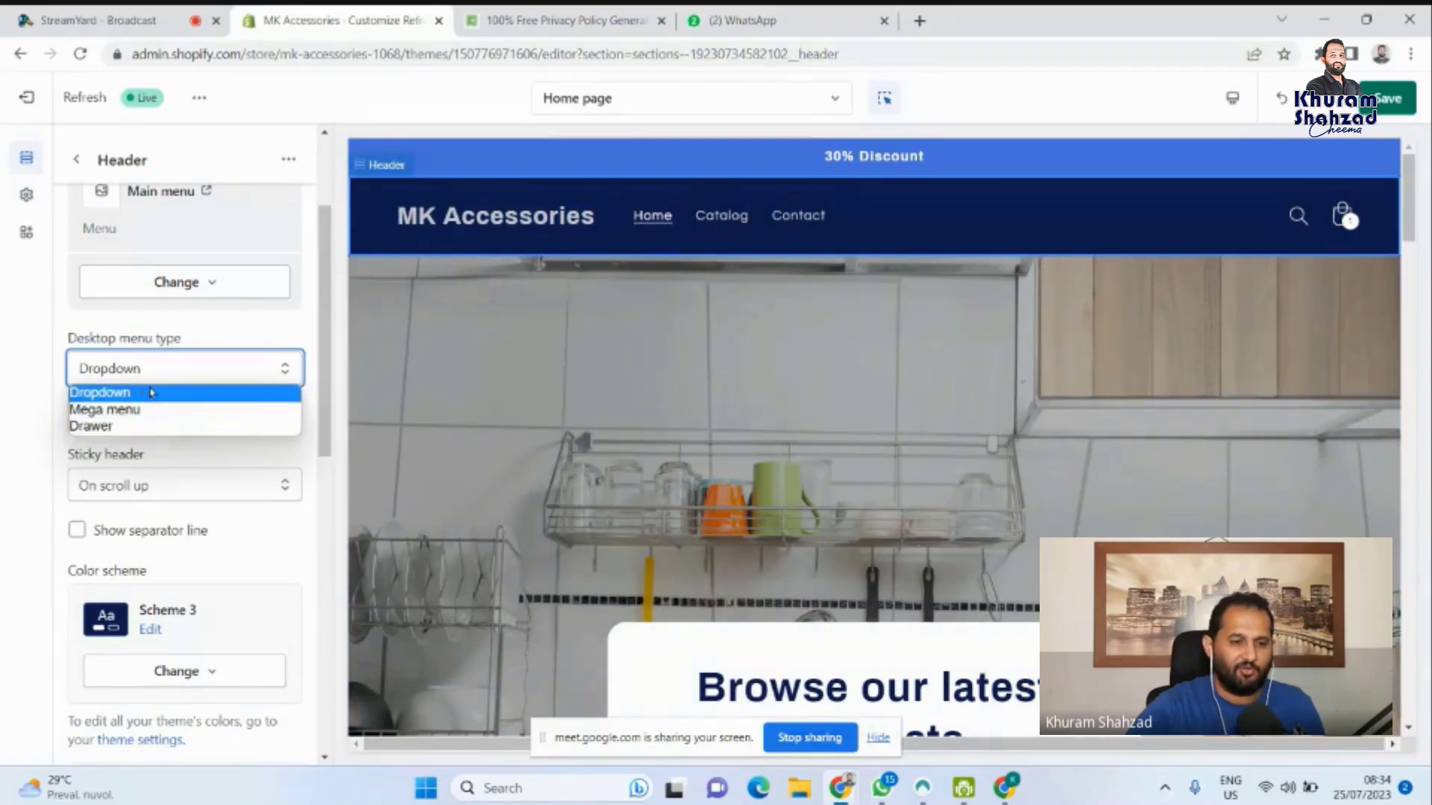
left_click(287, 368)
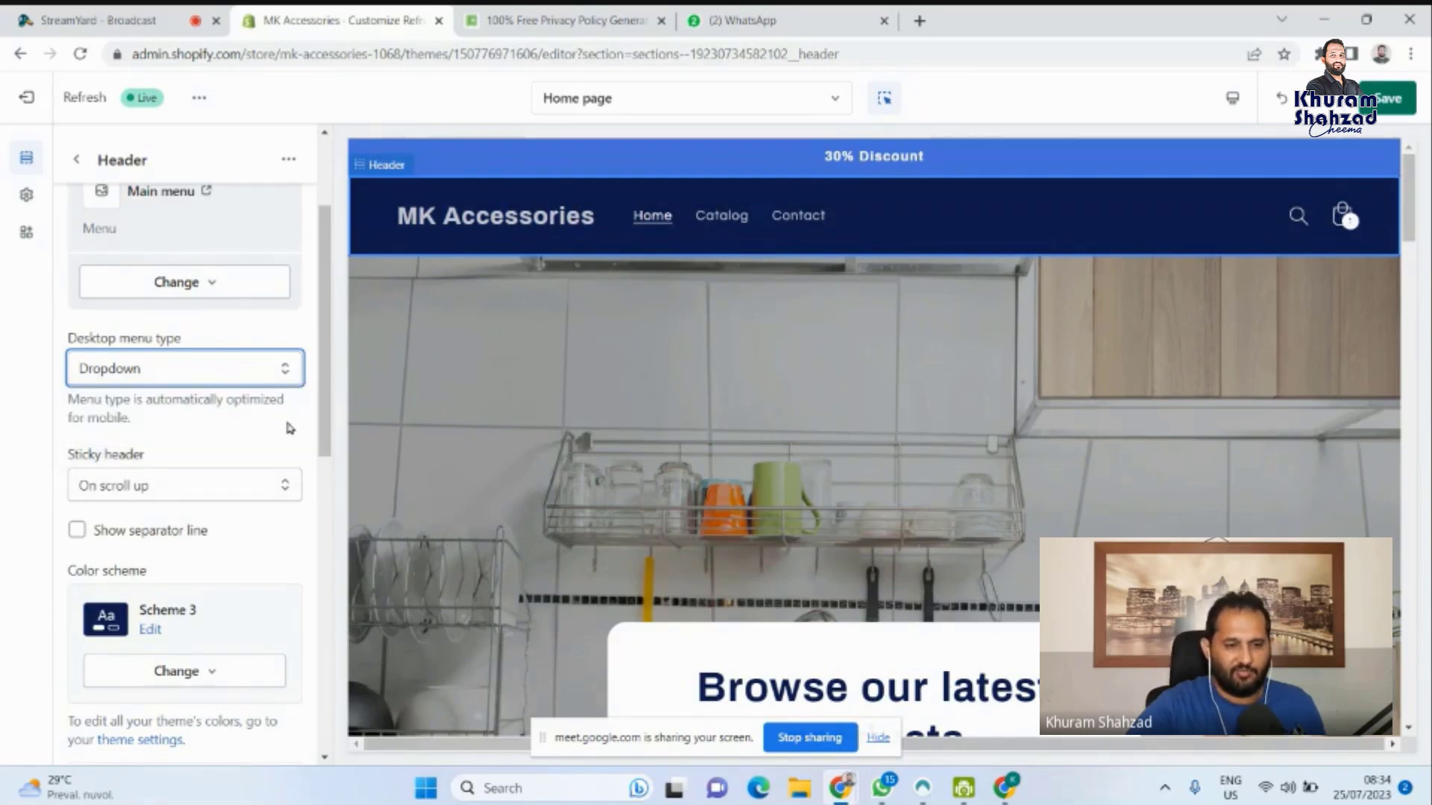
Check the sticky header options, and view the live store in a new tab.
scroll(285, 414, "down", 1)
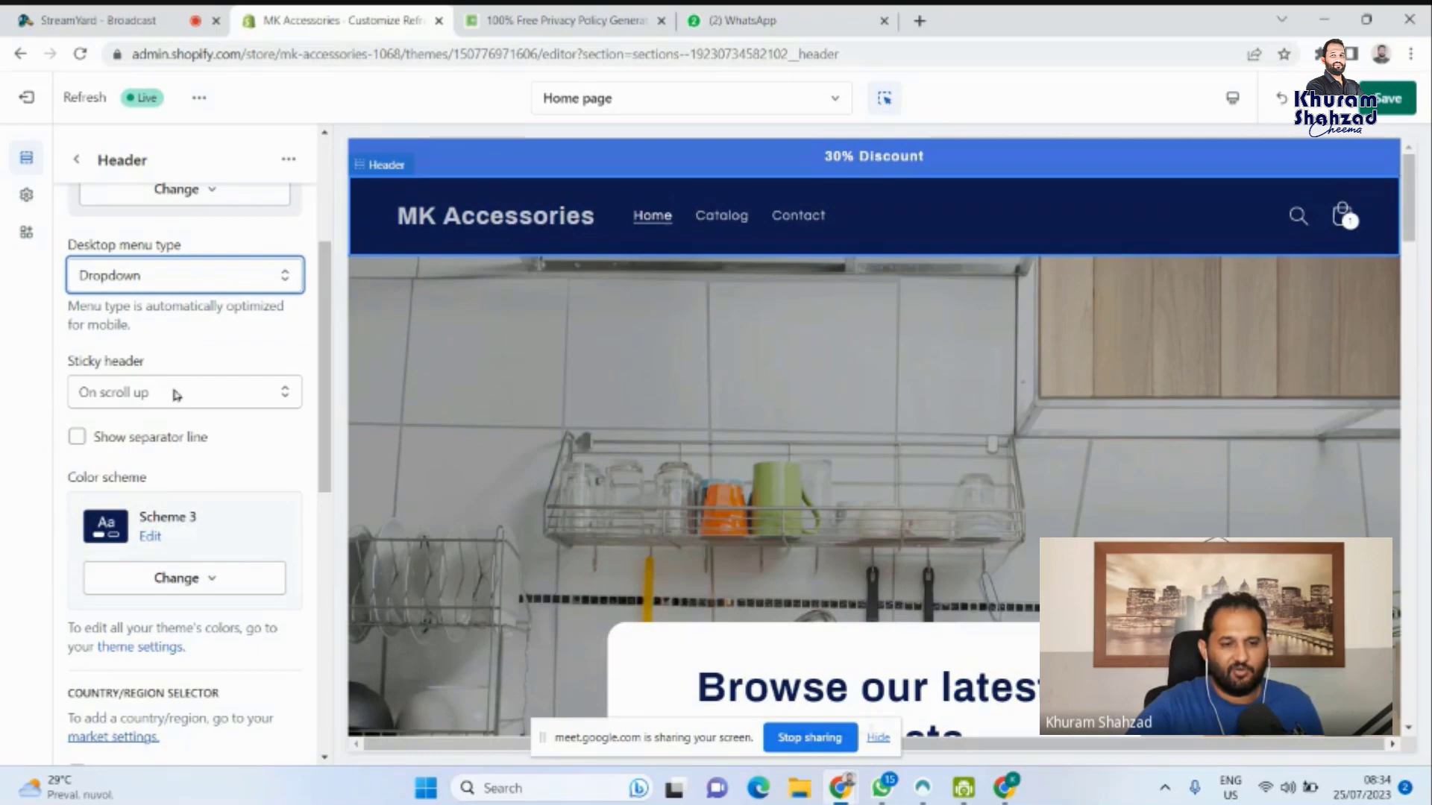
left_click(177, 395)
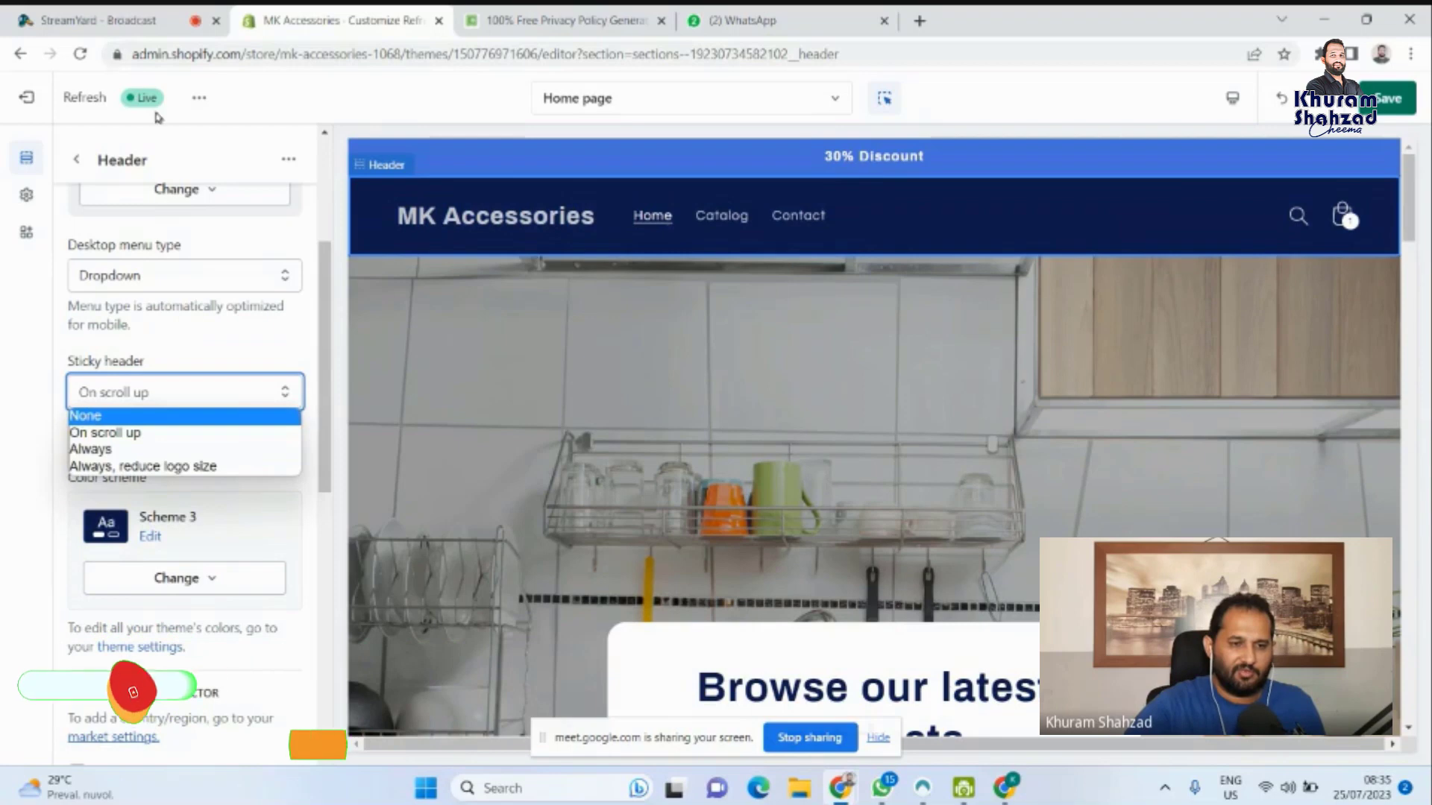
left_click(198, 98)
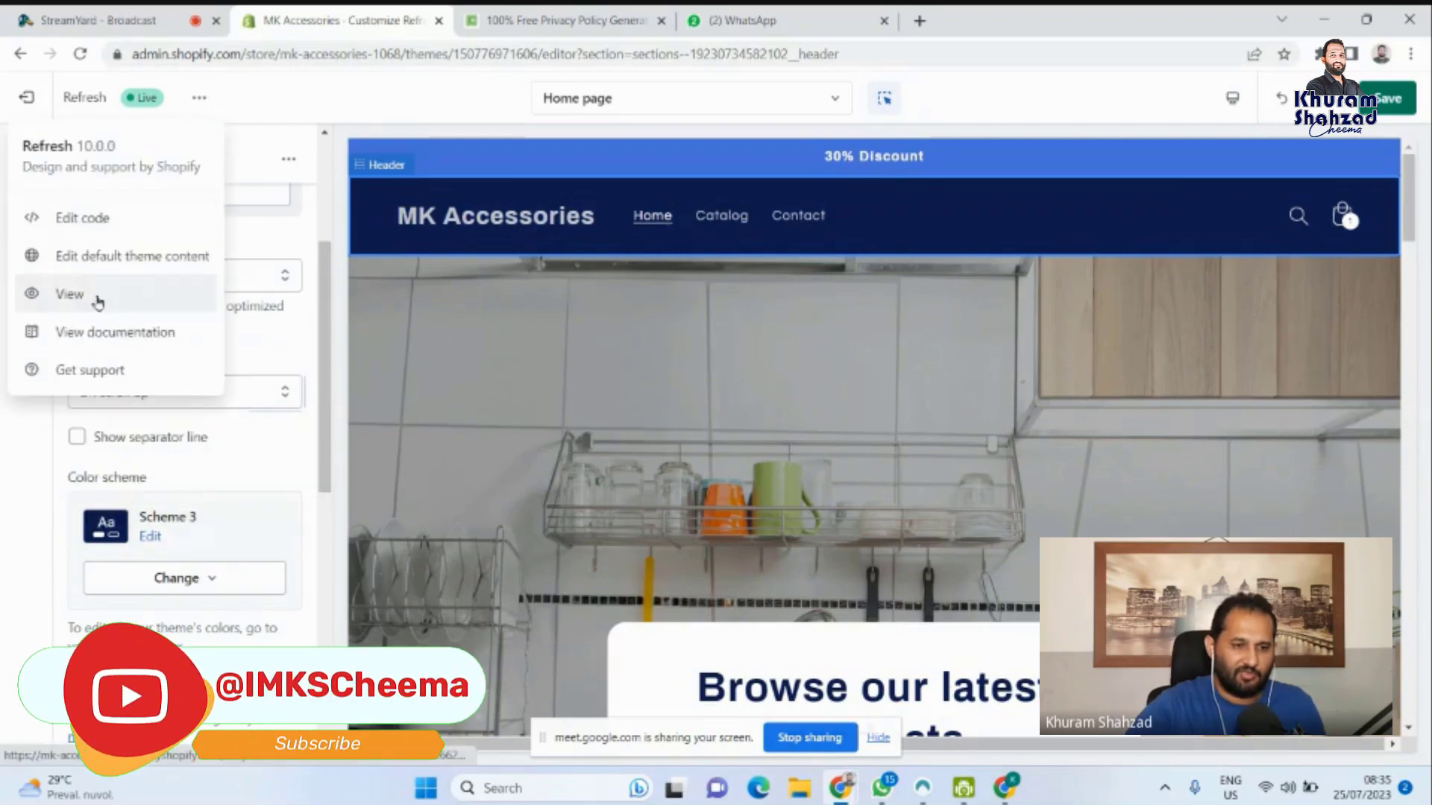
left_click(98, 301)
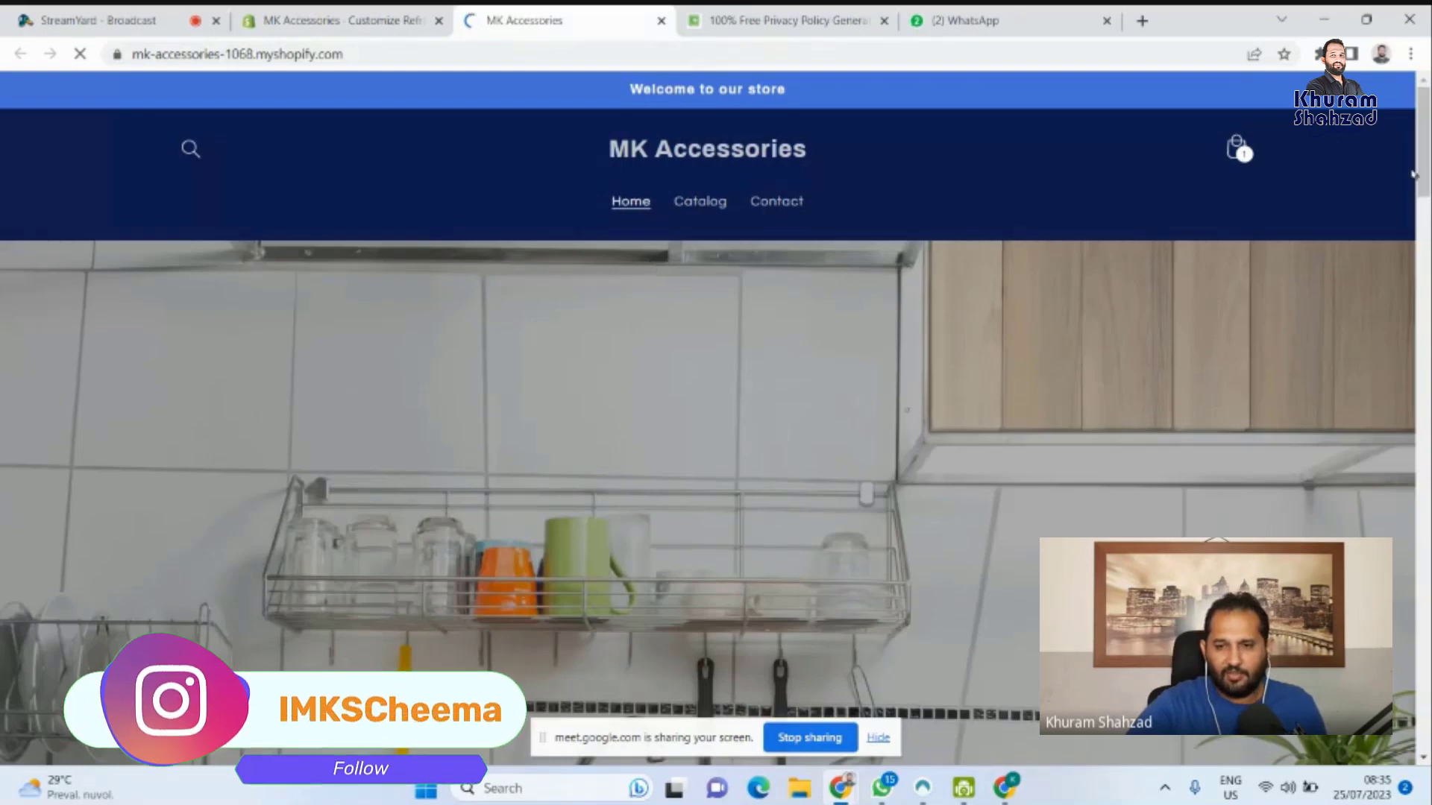
mouse_move(1423, 175)
left_mouse_down()
mouse_move(1423, 618)
mouse_move(1423, 166)
left_mouse_up()
Return to the theme editor, set the sticky header to Always, and save the theme.
left_click(403, 21)
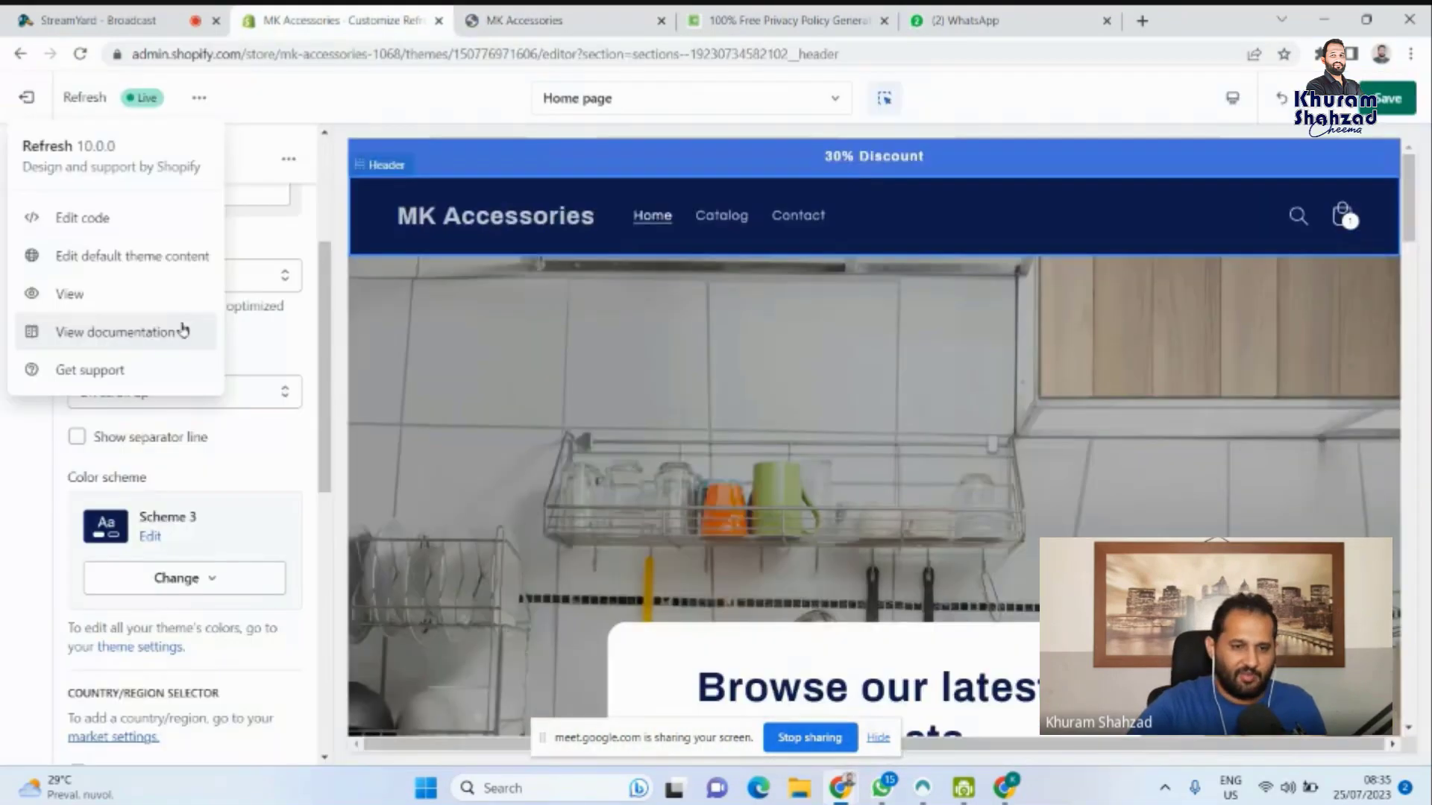
left_click(253, 530)
left_click(250, 393)
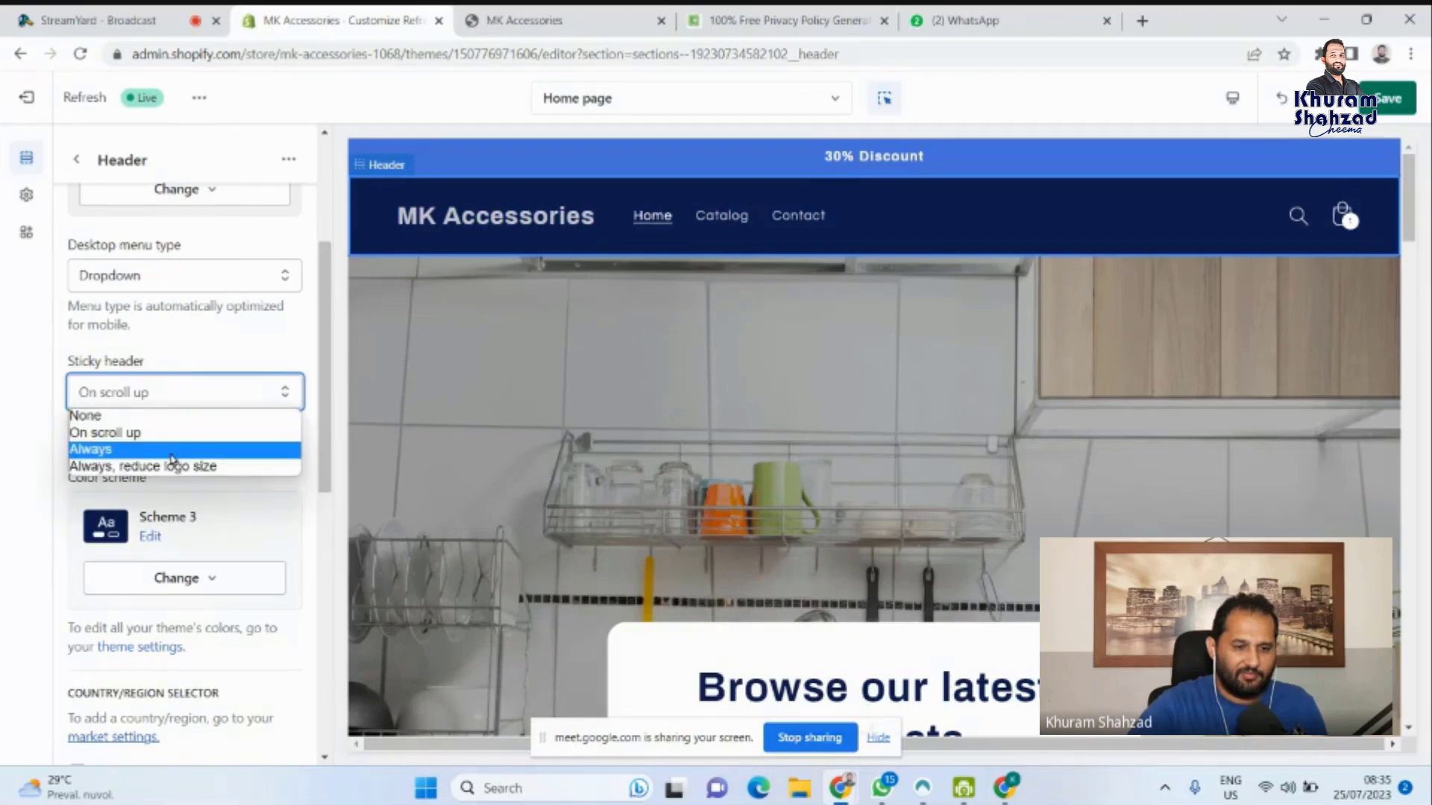
left_click(171, 451)
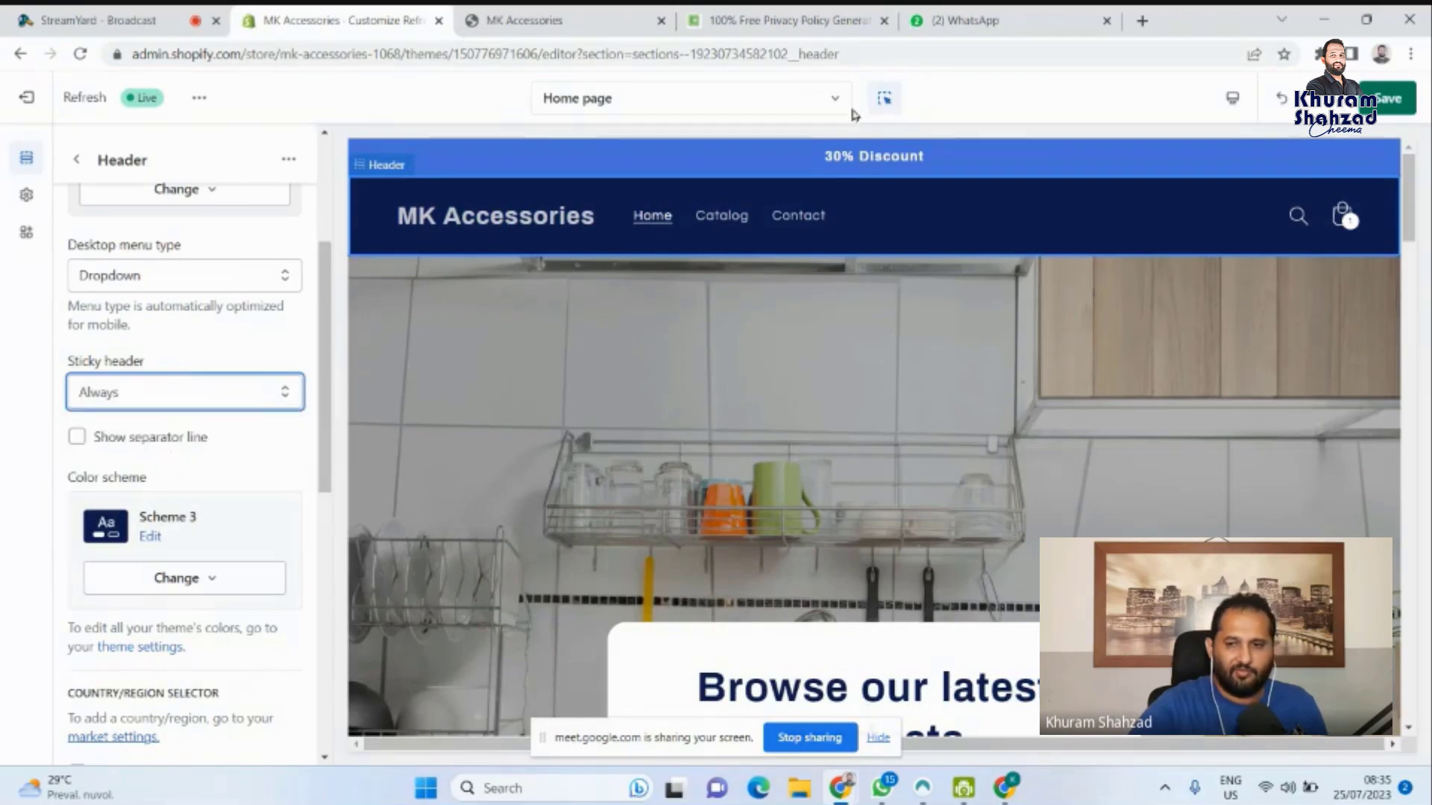
left_click(1389, 99)
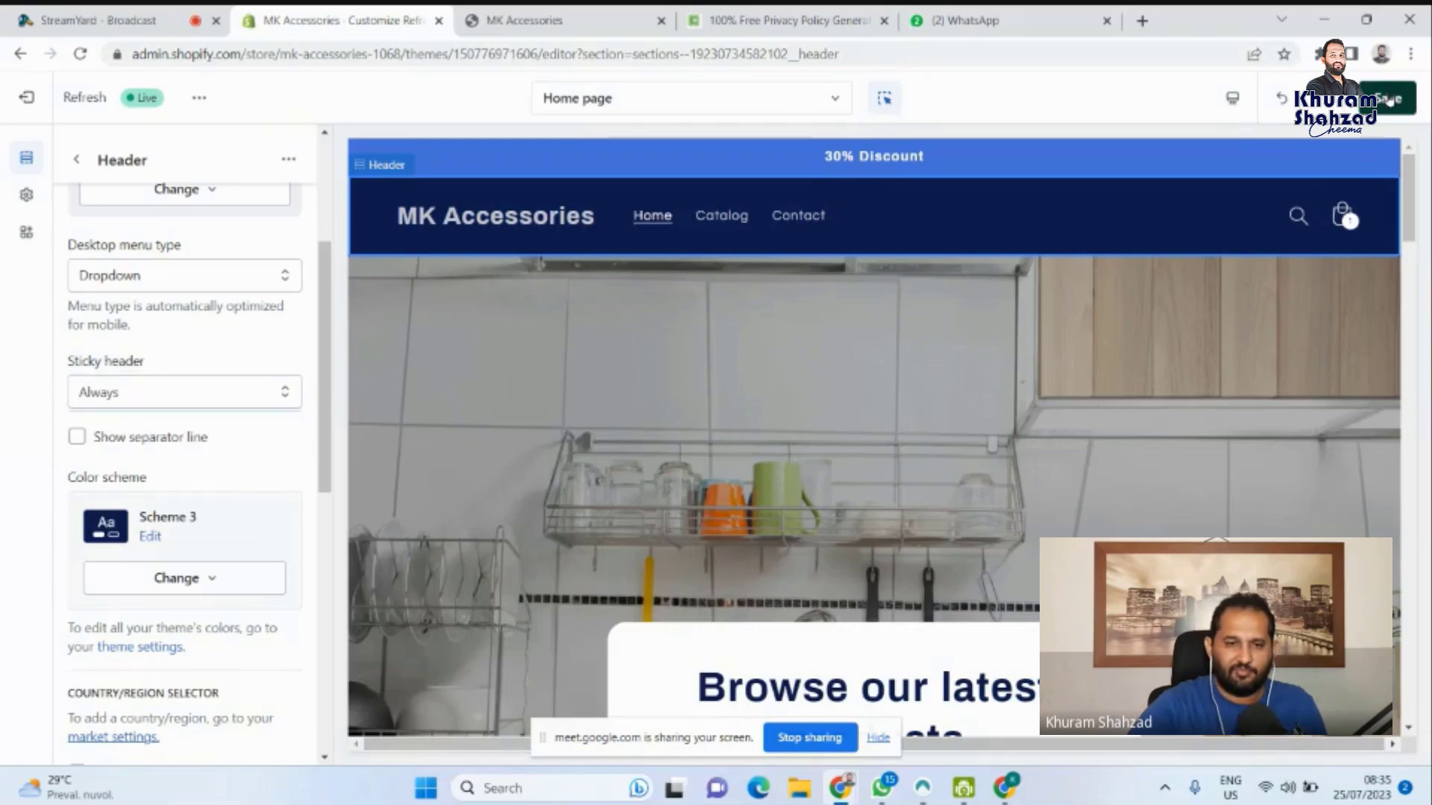
Reload the live store's home page and check how the header behaves down the page and back up.
left_click(556, 15)
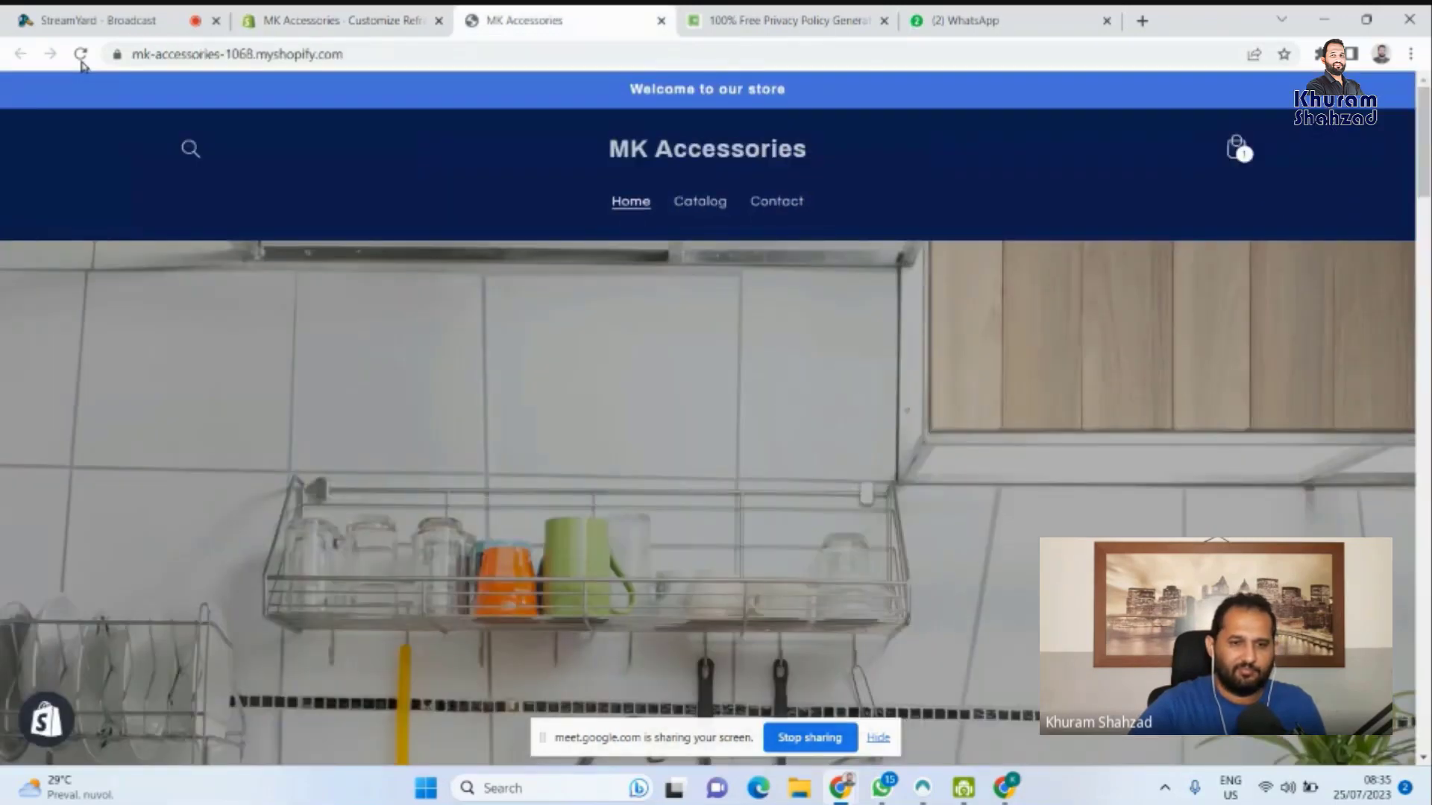
left_click(81, 54)
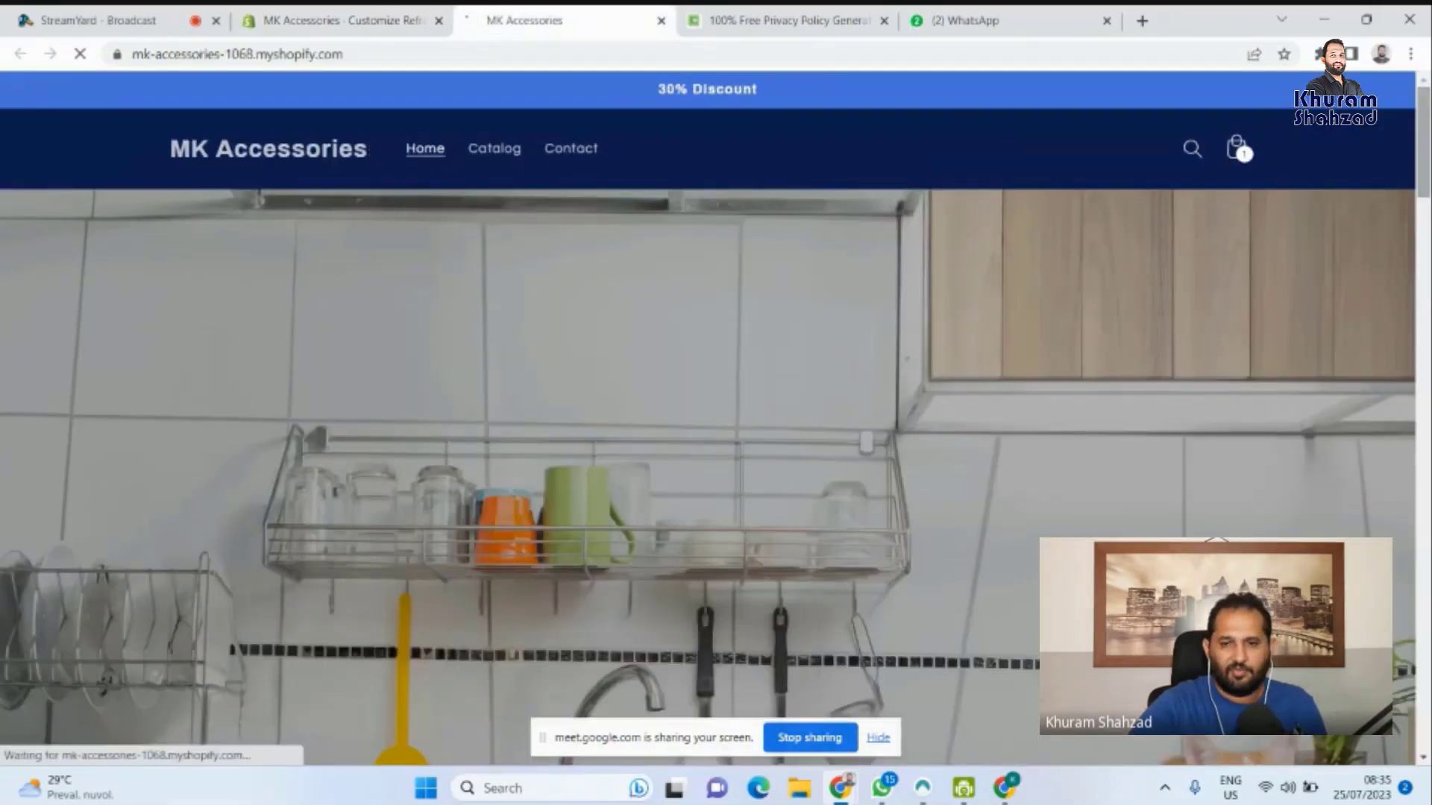
mouse_move(1424, 142)
left_mouse_down()
mouse_move(1424, 497)
mouse_move(1423, 116)
left_mouse_up()
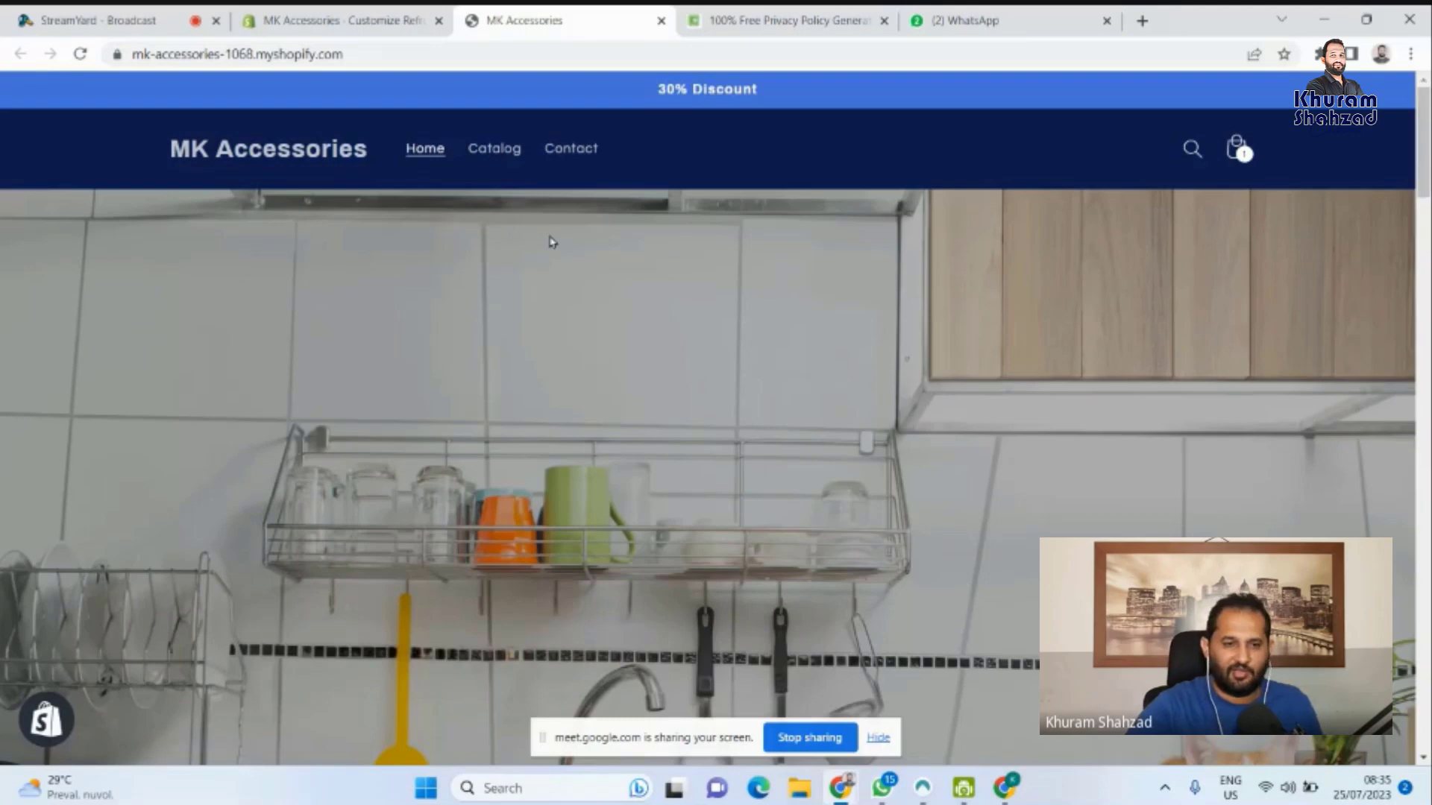
scroll(550, 241, "down", 6)
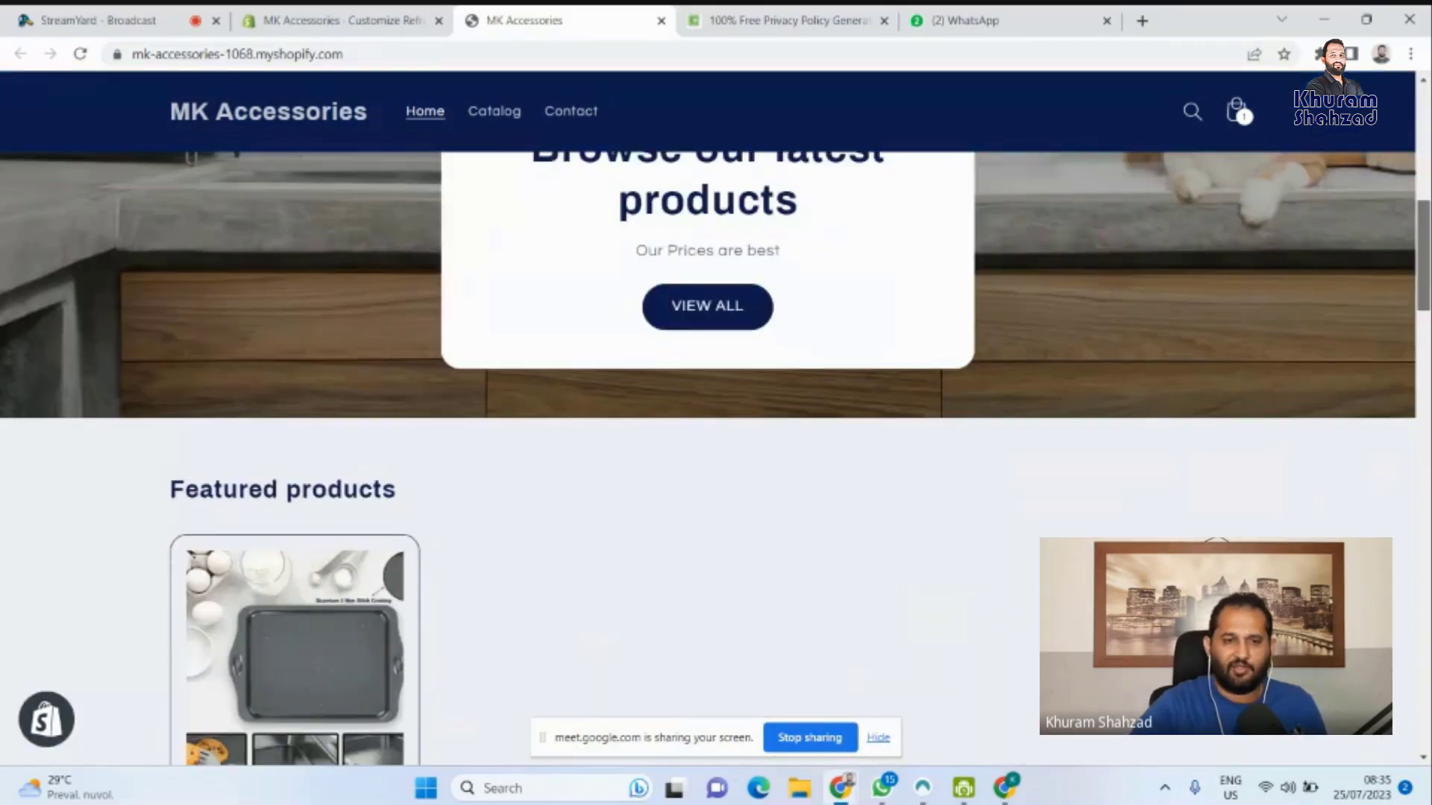
scroll(708, 448, "down", 5)
scroll(709, 447, "down", 5)
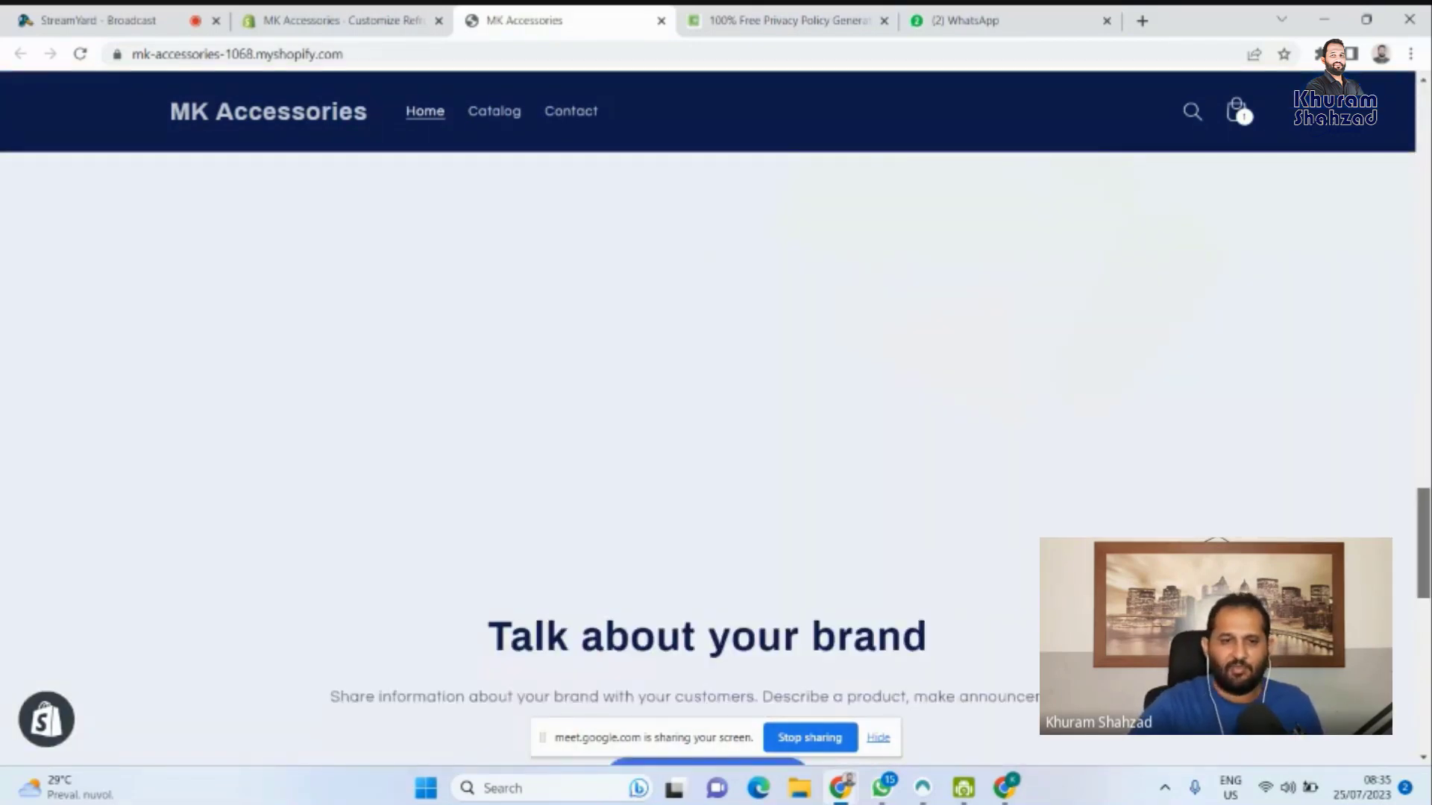
scroll(708, 418, "up", 15)
Return to the theme editor, set the sticky header to "Always, reduce logo size", and save the theme.
left_click(319, 20)
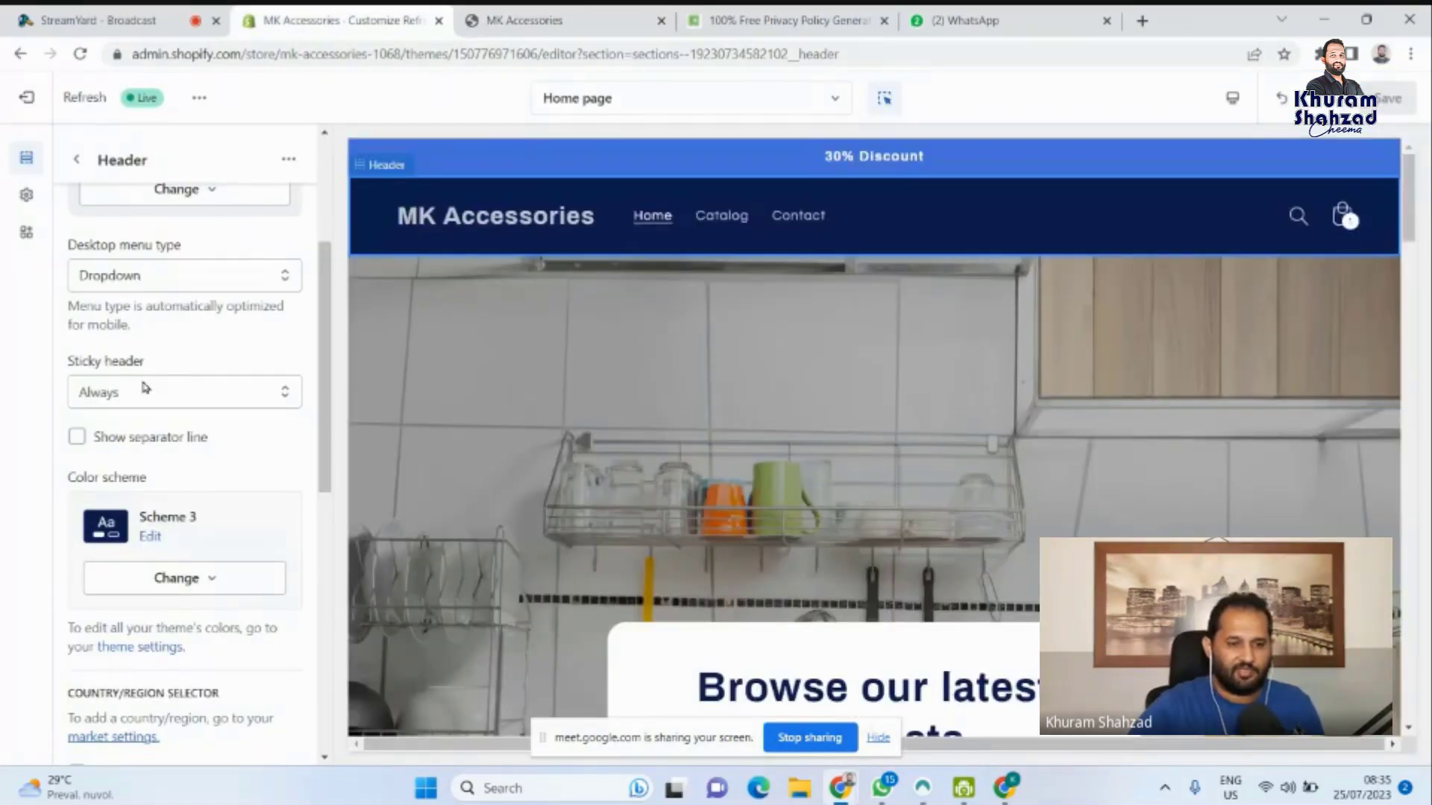
left_click(281, 389)
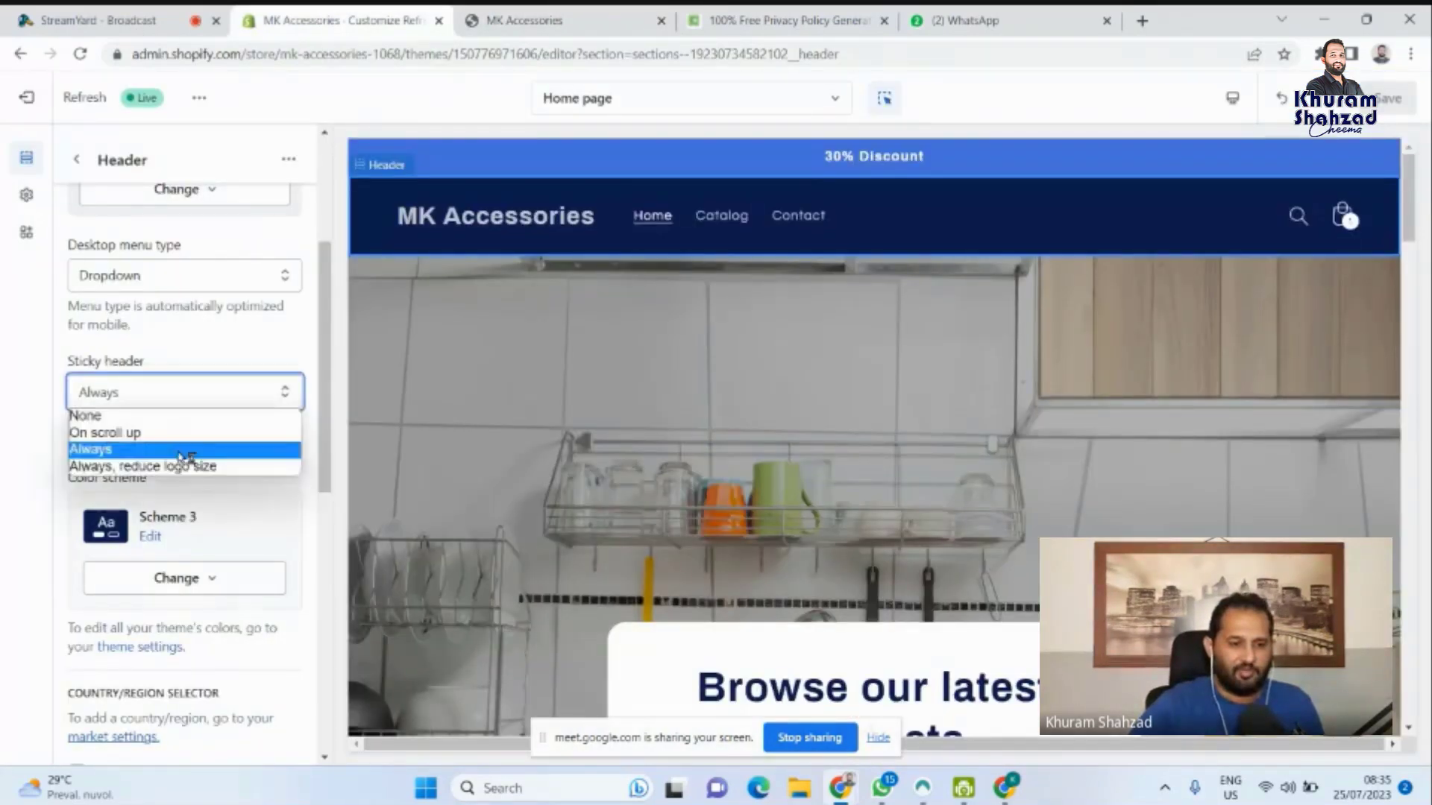
left_click(214, 468)
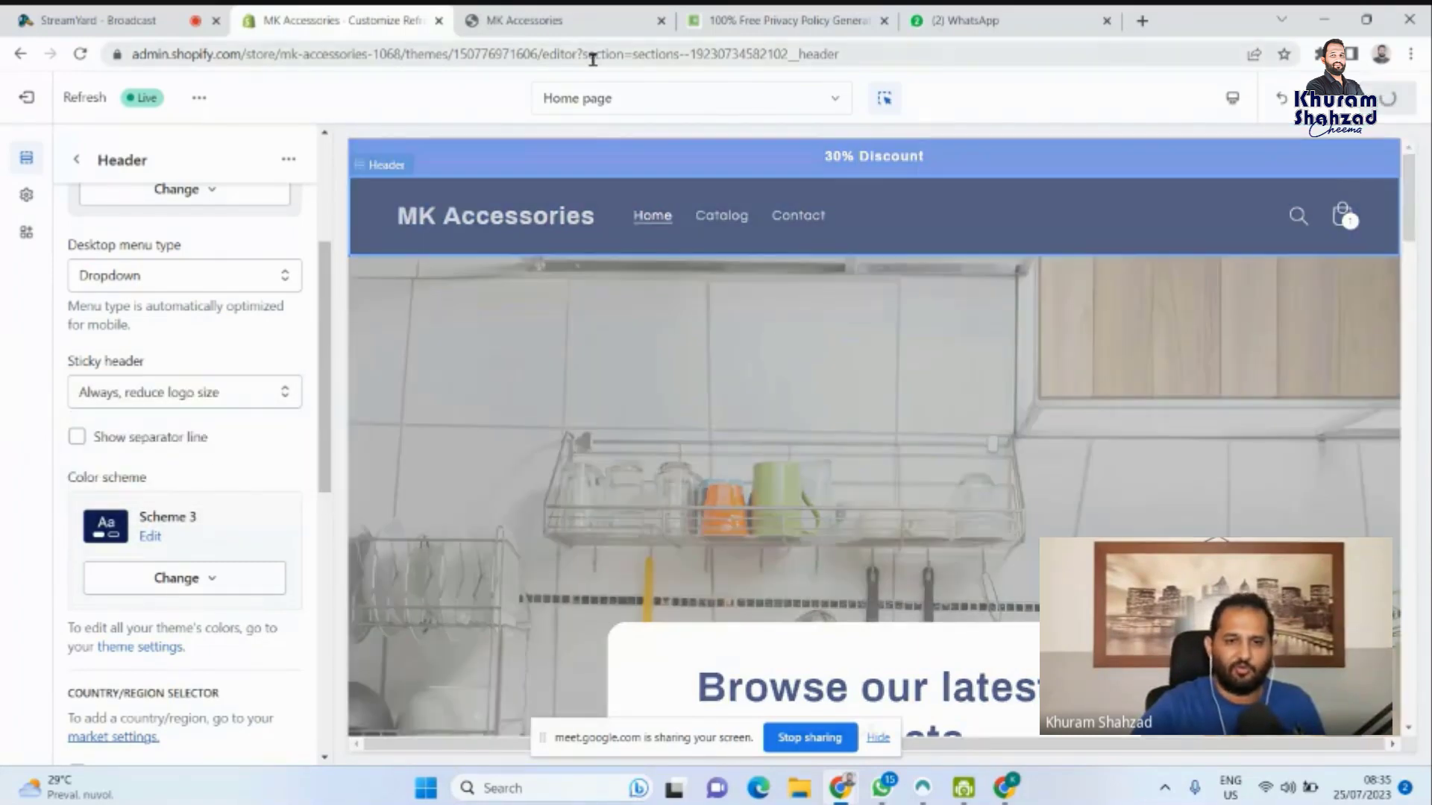
Reload the live store and check the header's logo size further down the home page.
left_click(540, 15)
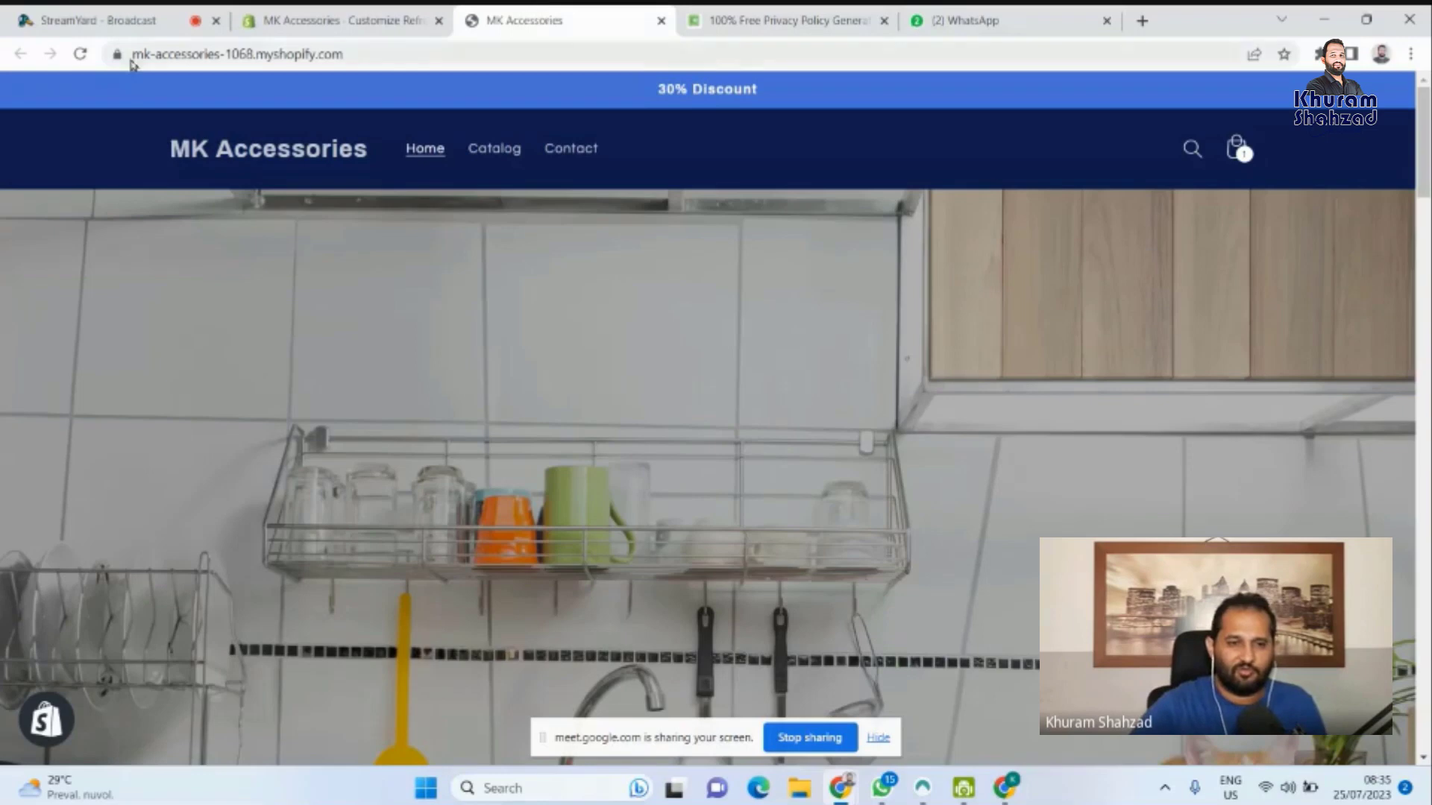
key("F5")
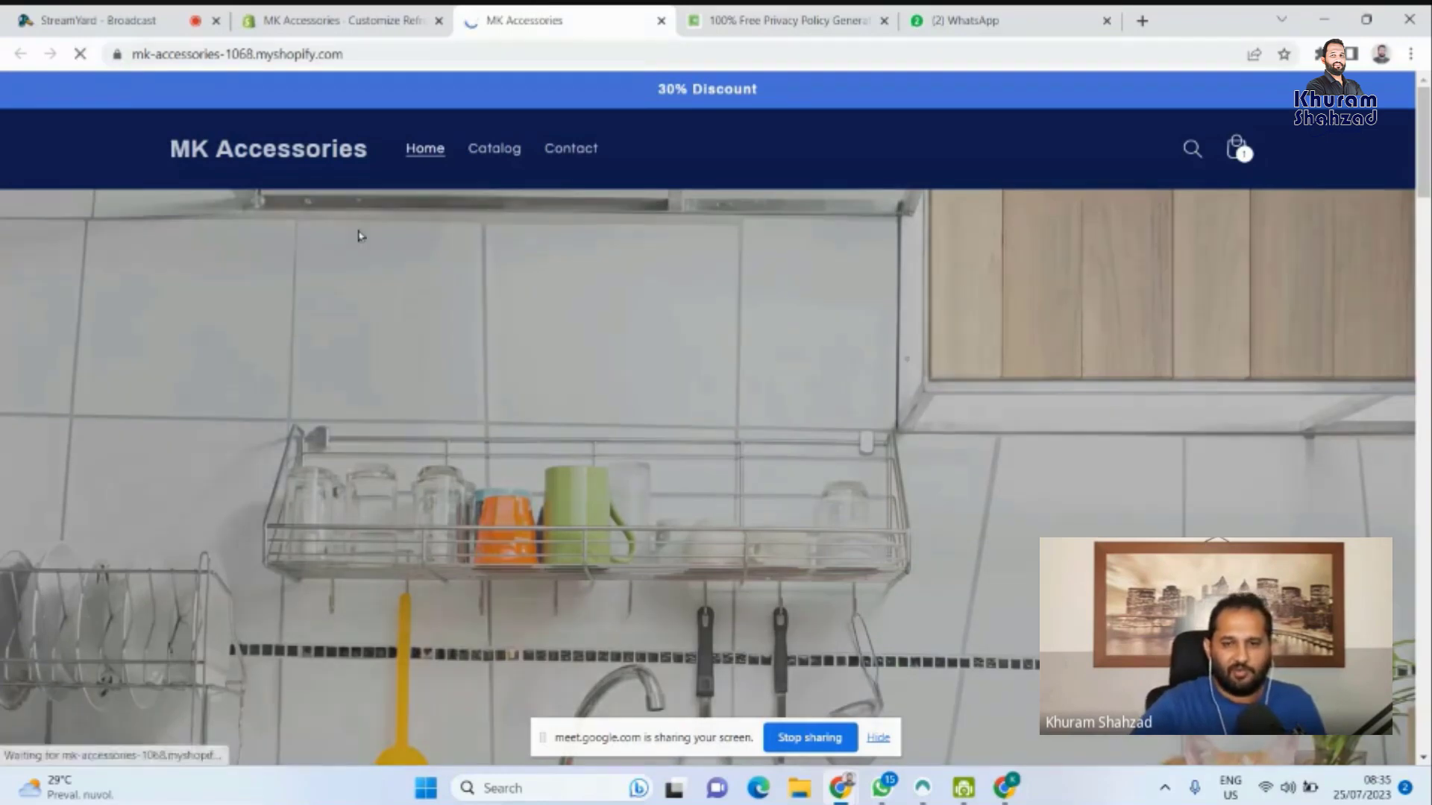
left_click_drag(1428, 159, 1421, 248)
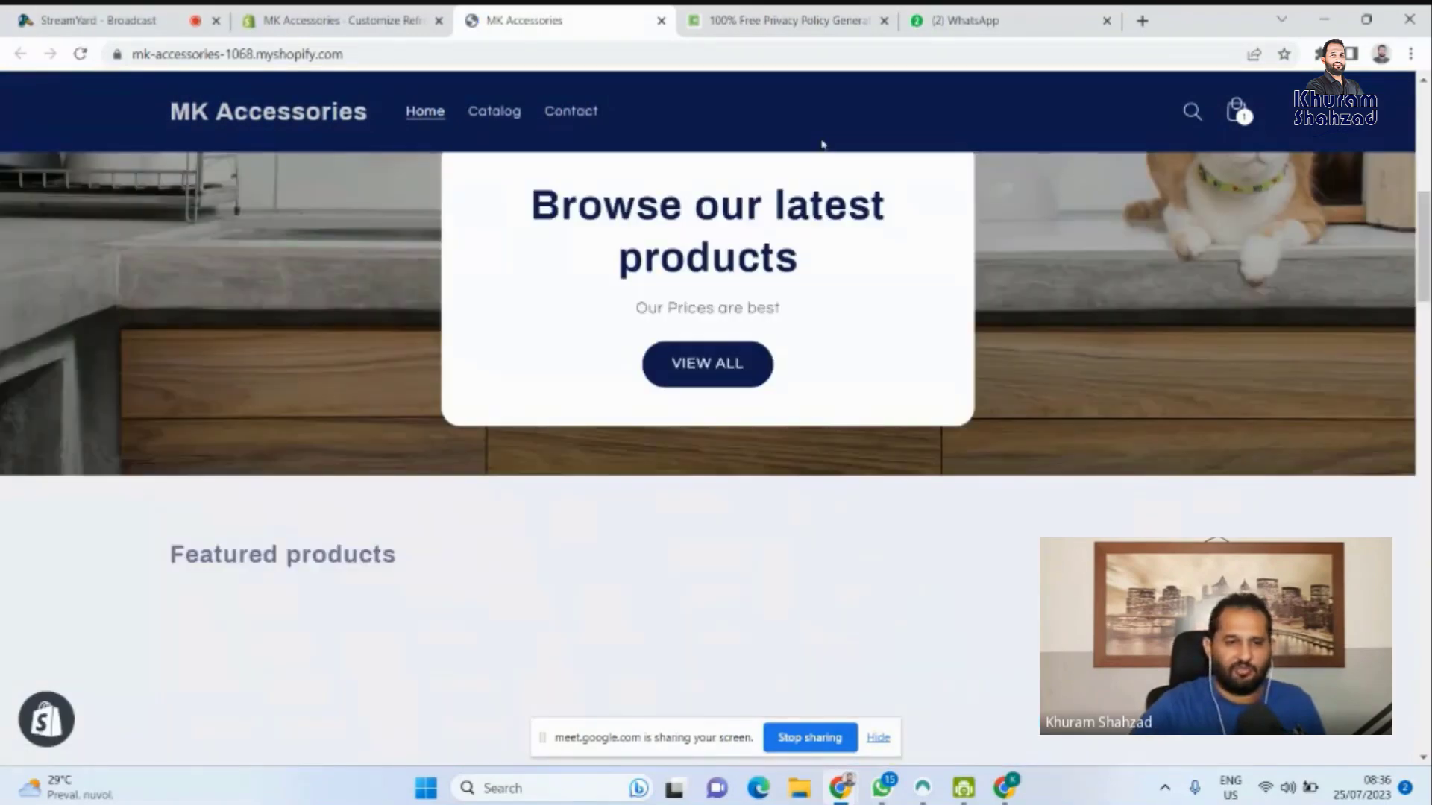
View the Catalog page of the live store.
left_click(355, 13)
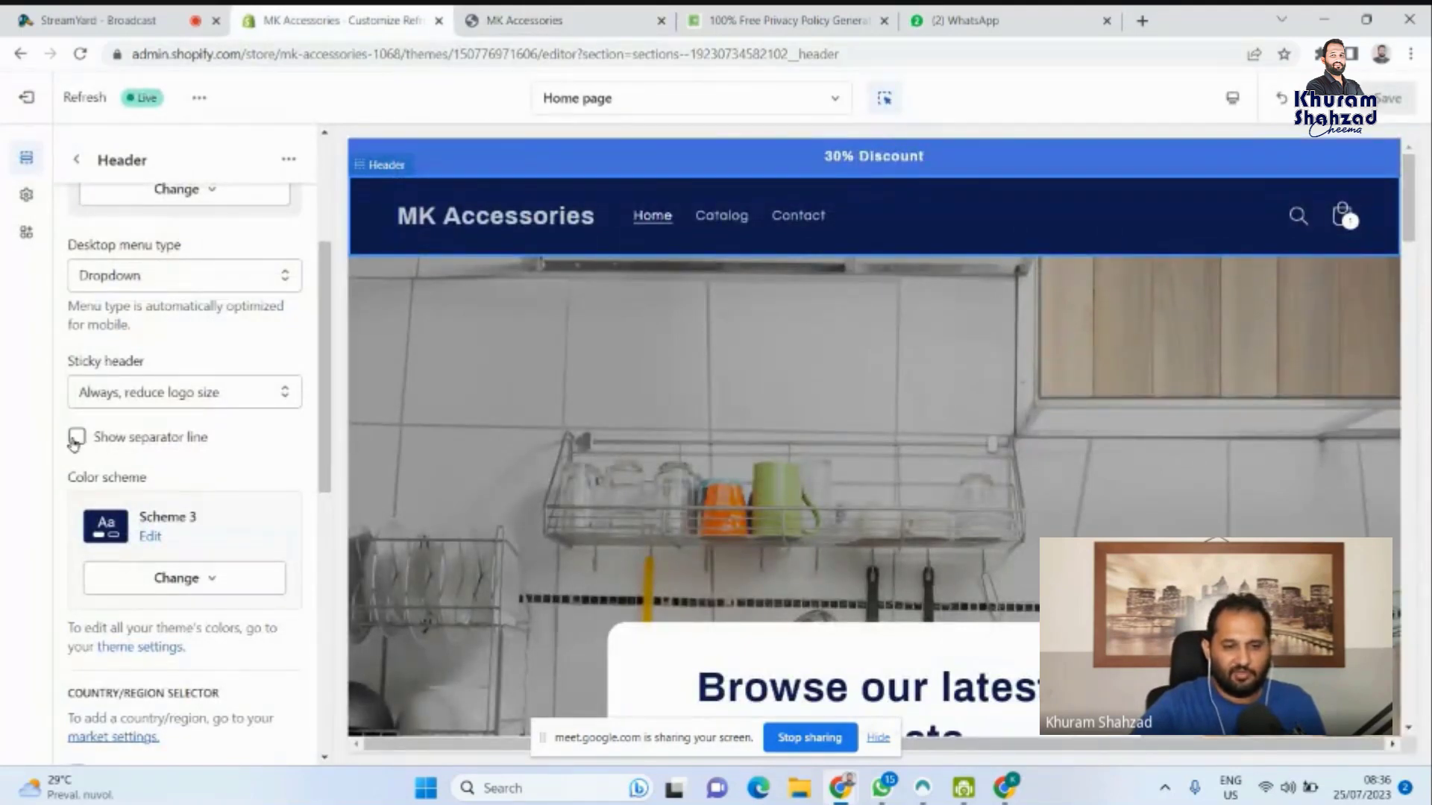
left_click(522, 20)
left_click(513, 126)
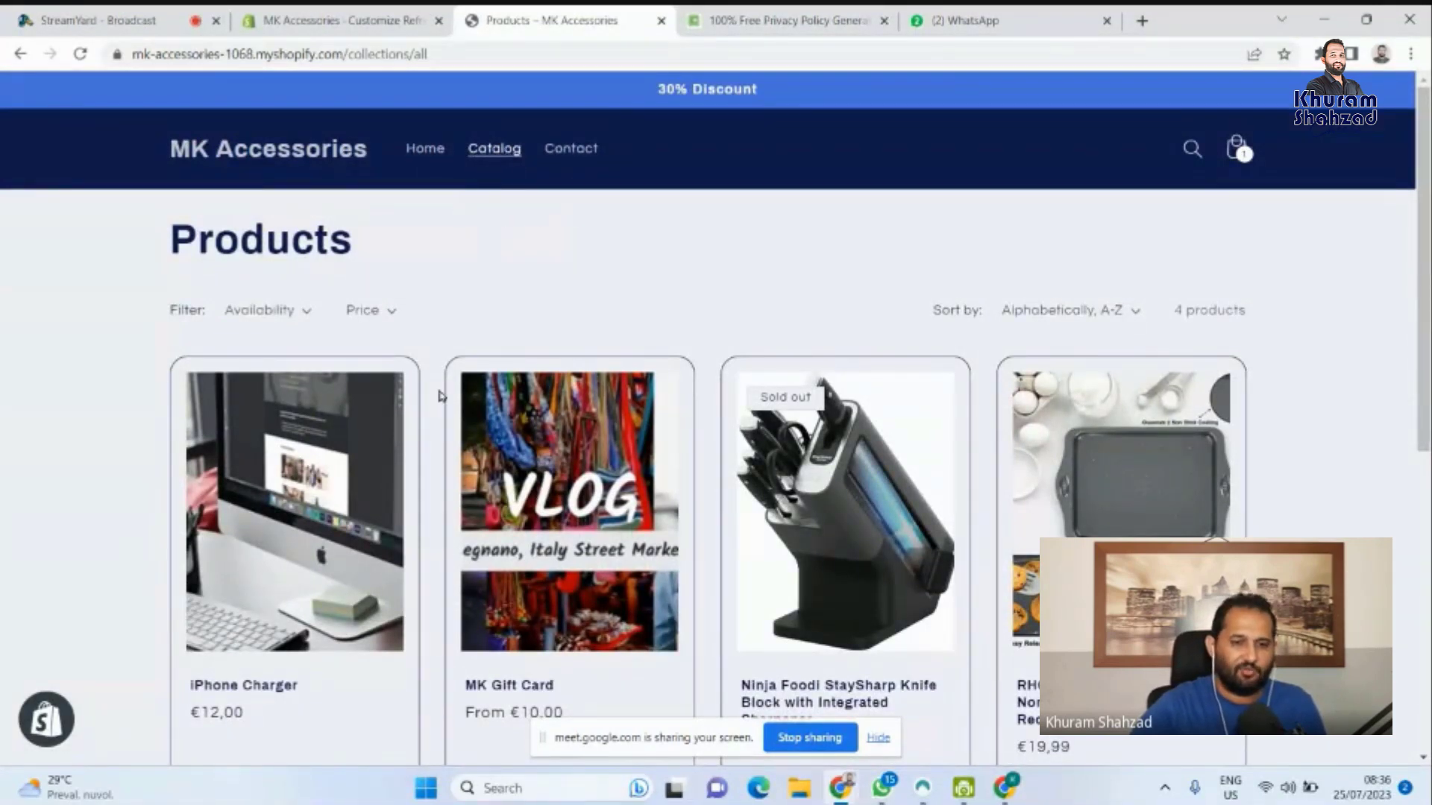
Return to the theme editor and try the header's separator line, leaving it turned off.
left_click(293, 16)
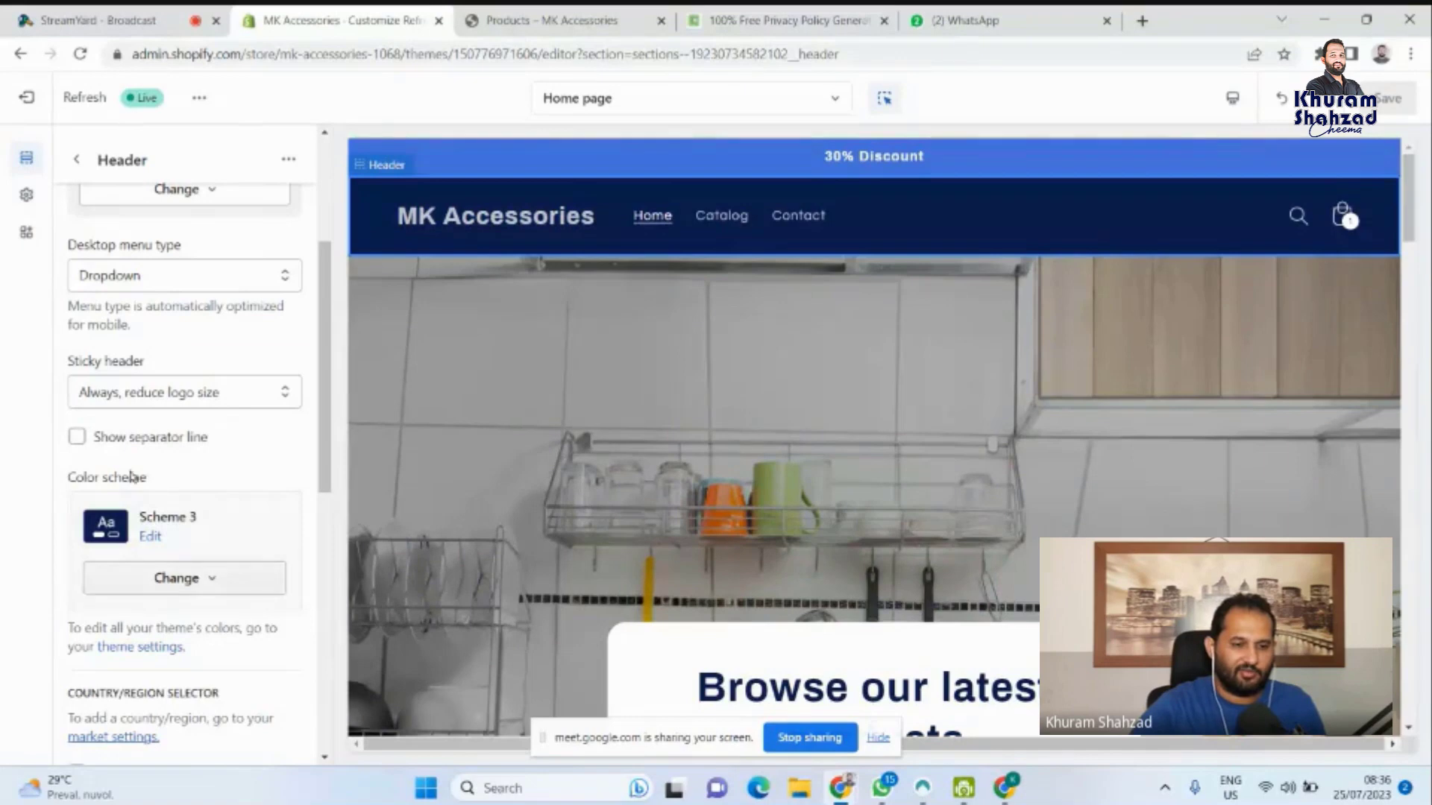
left_click(84, 442)
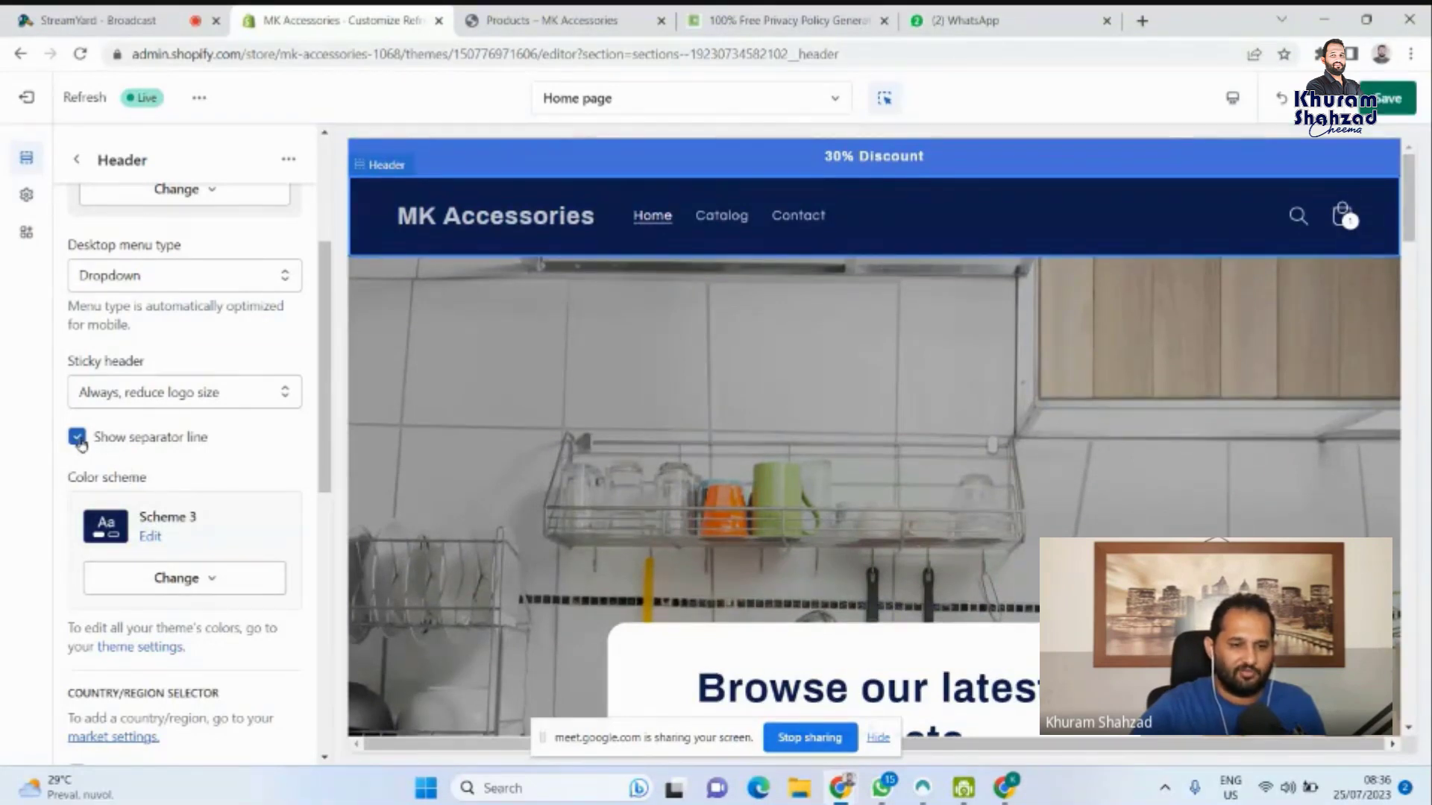
left_click(80, 439)
Enable the country/region selector in the header settings.
scroll(326, 409, "down", 3)
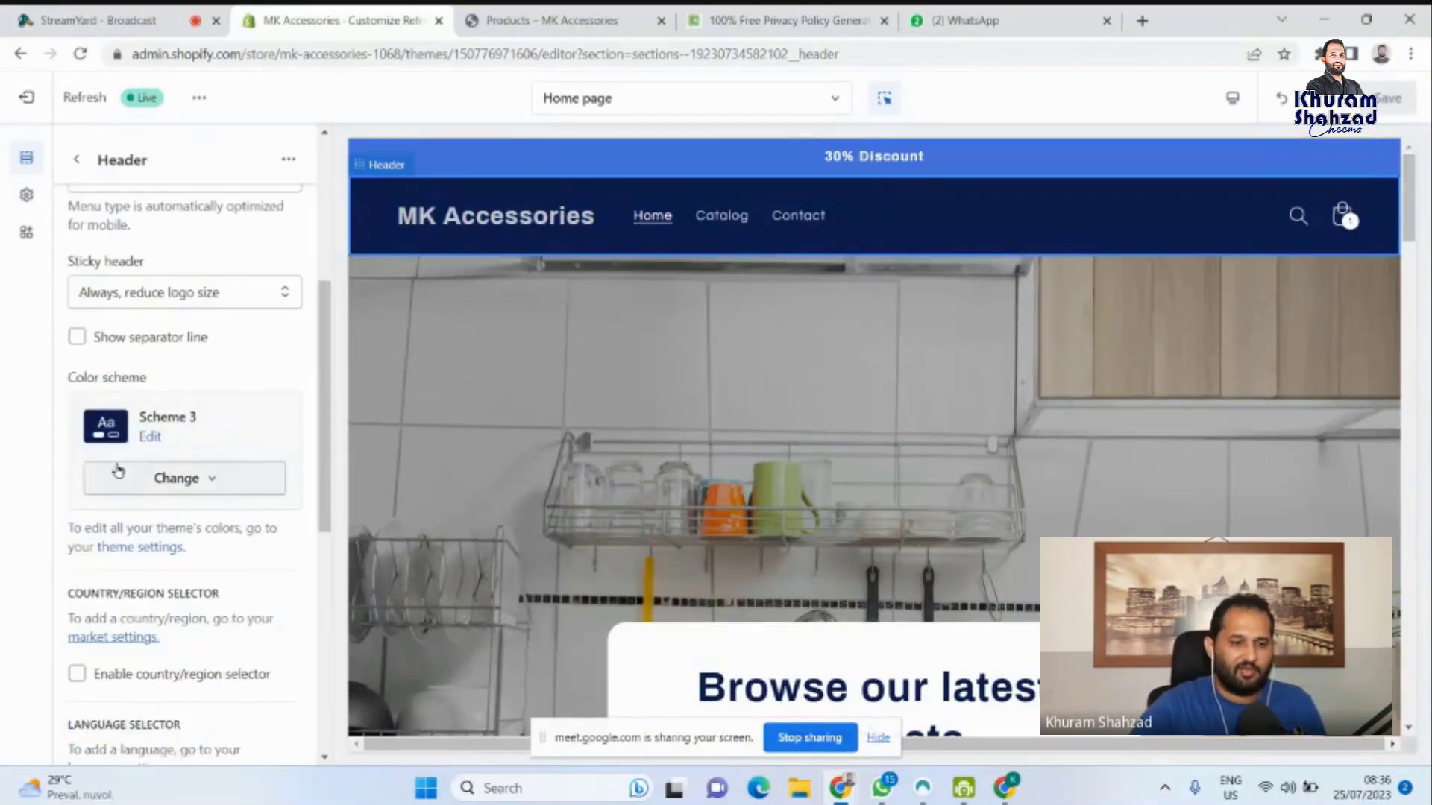
scroll(233, 496, "down", 2)
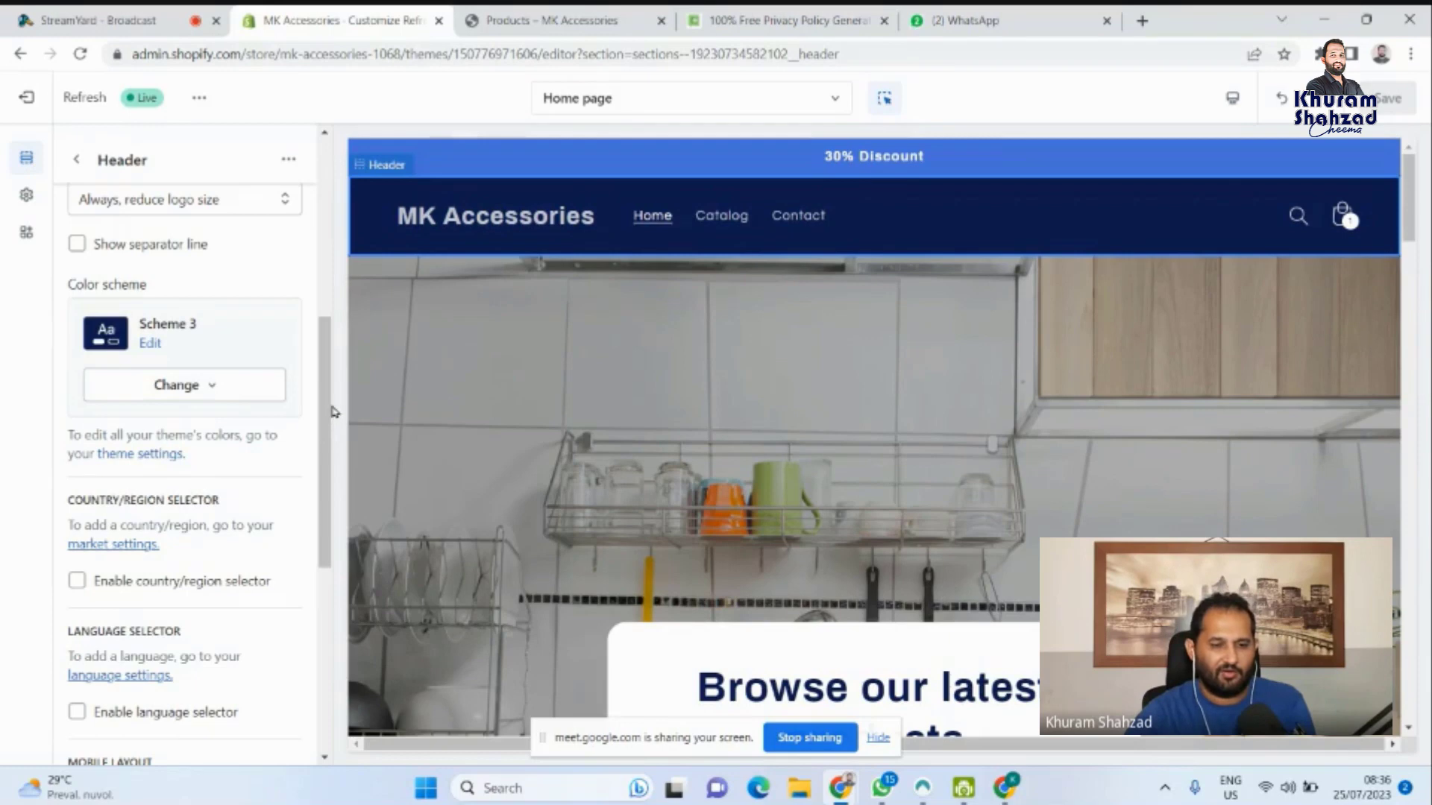
scroll(326, 407, "down", 1)
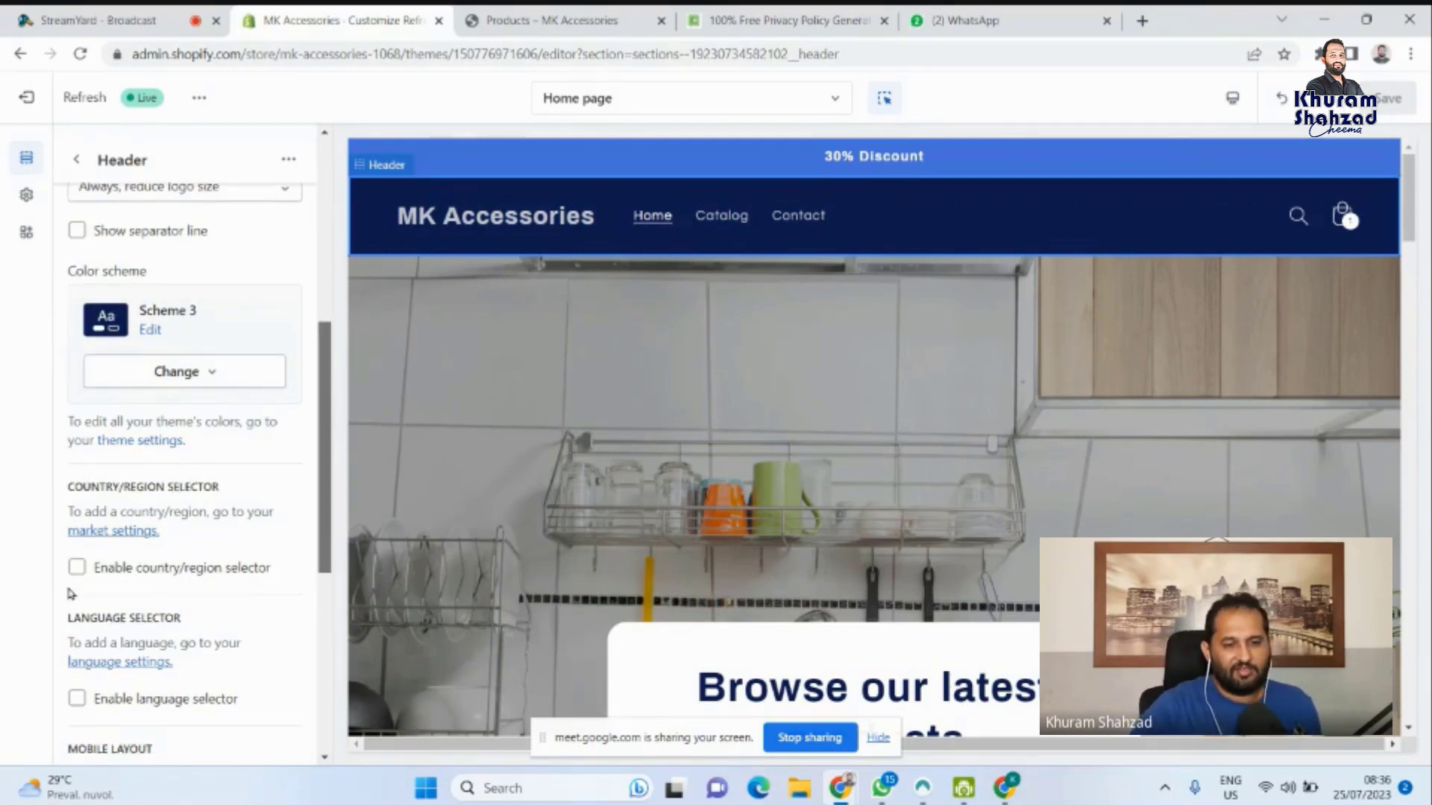
scroll(326, 444, "down", 1)
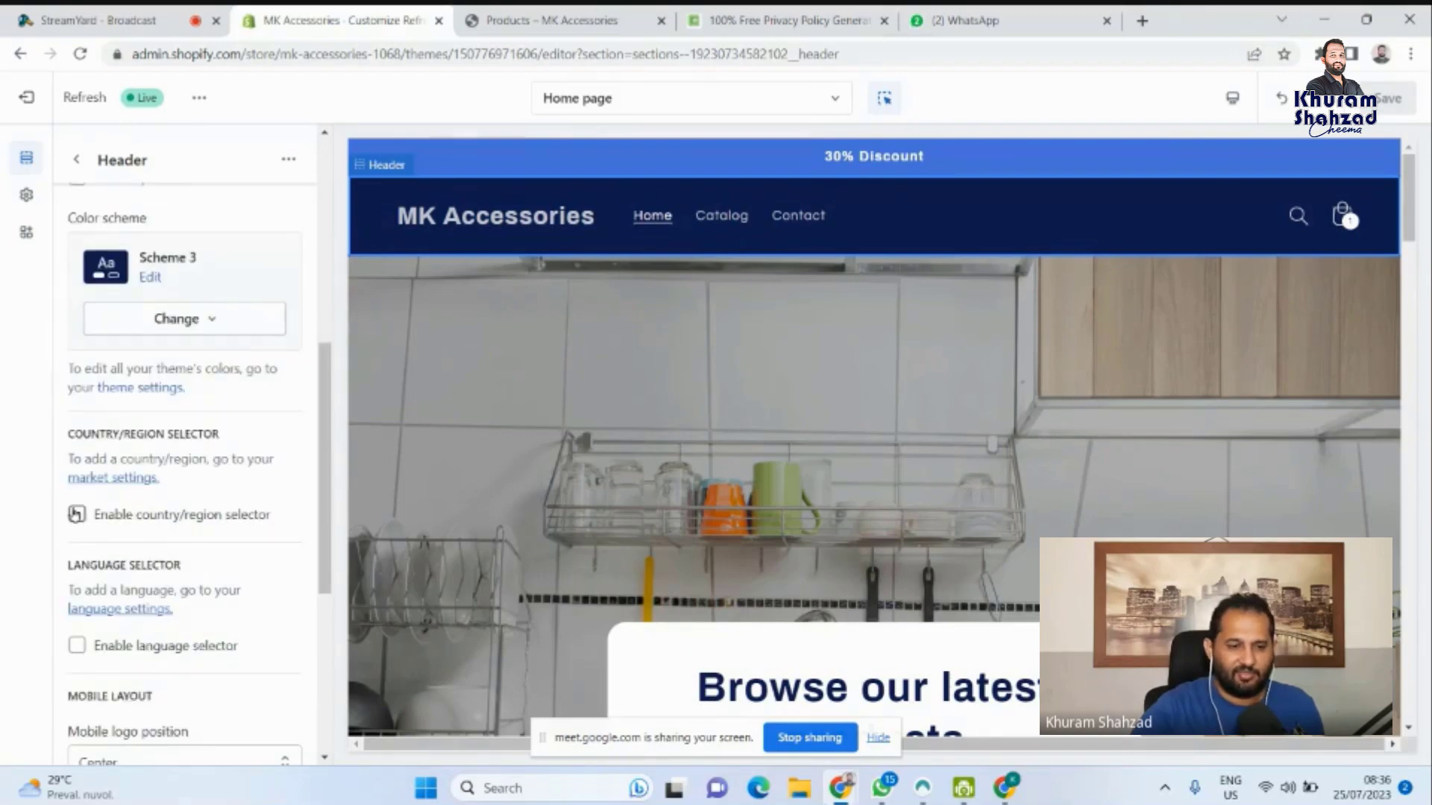
left_click(75, 514)
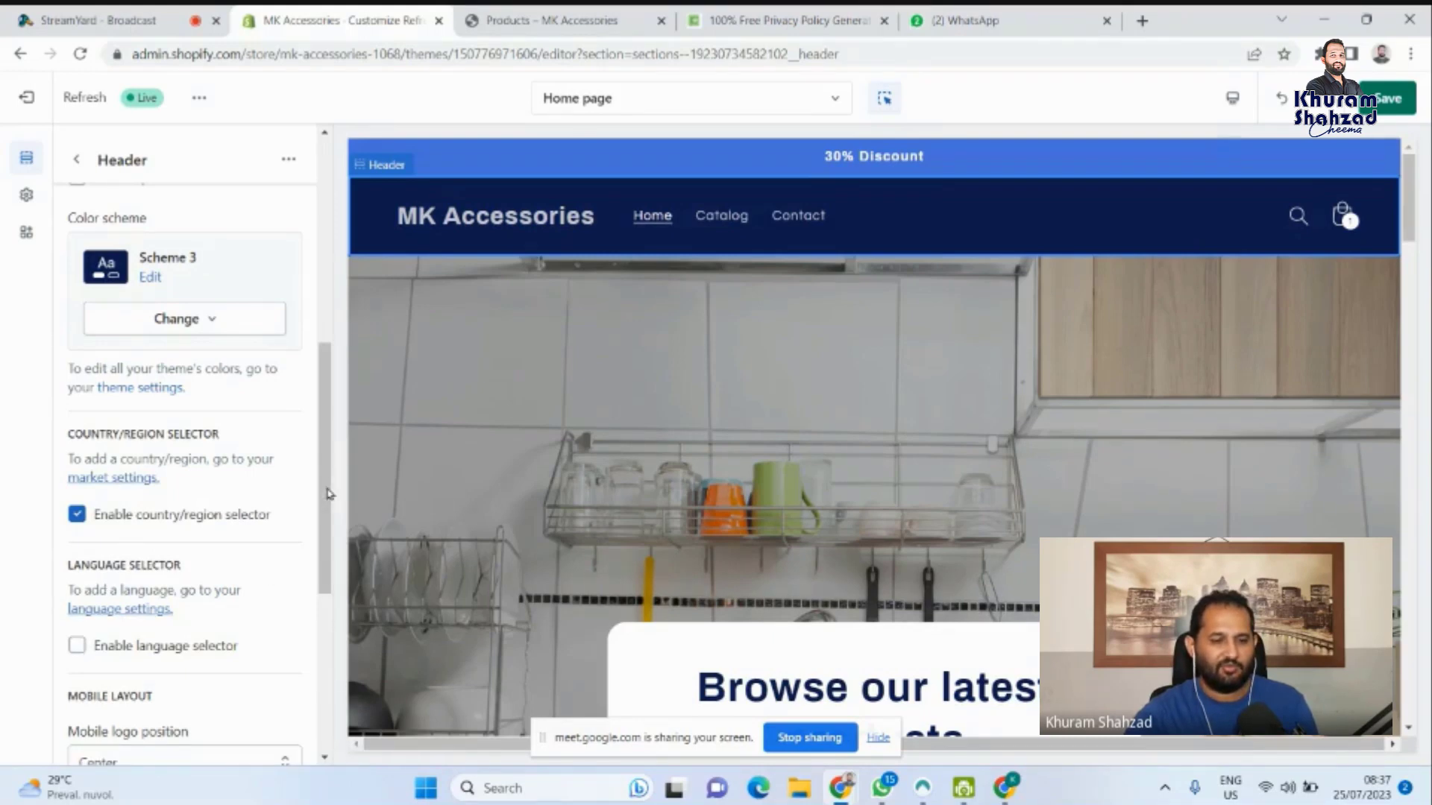
scroll(328, 494, "down", 1)
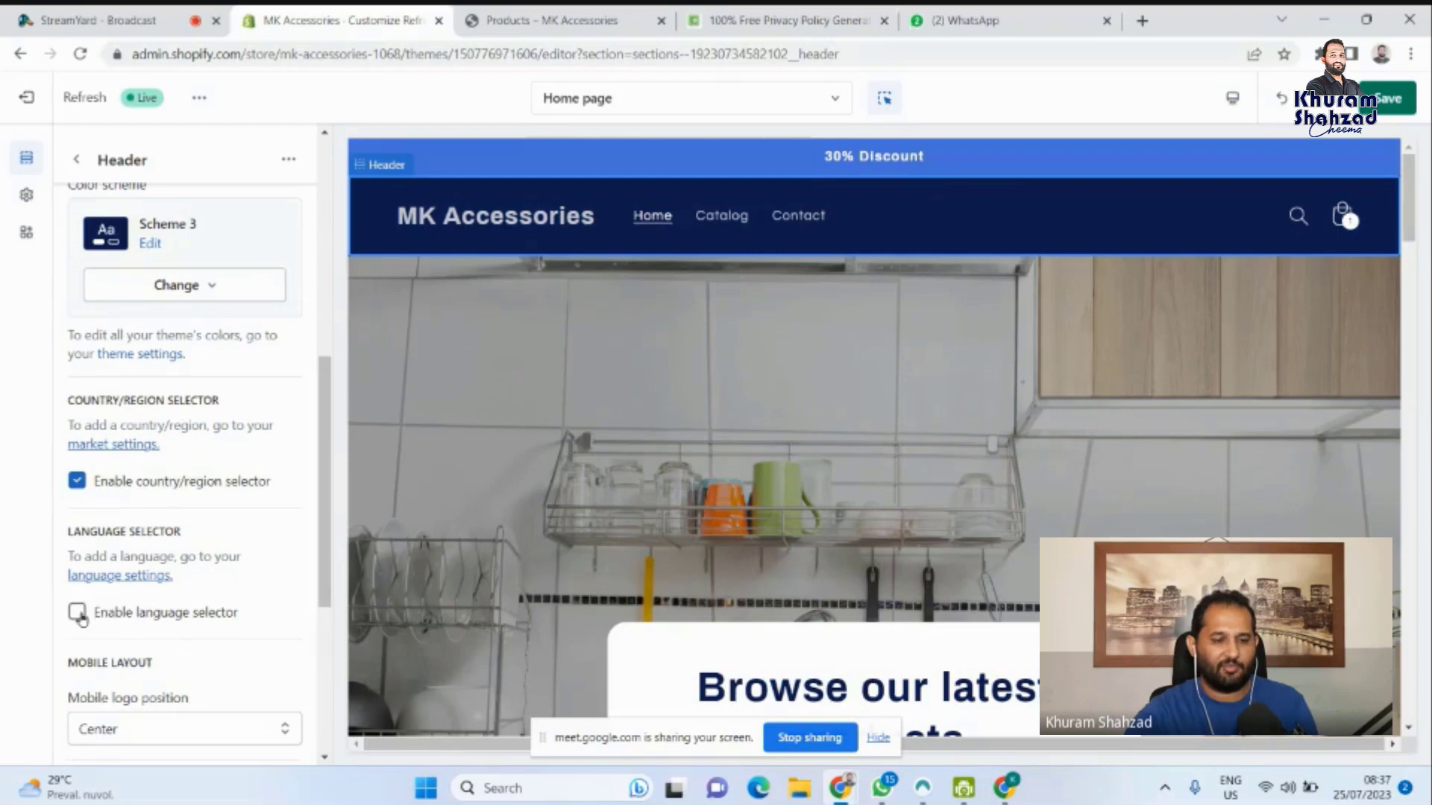
Try the header's language selector, leaving both it and the country/region selector turned off.
left_click(78, 614)
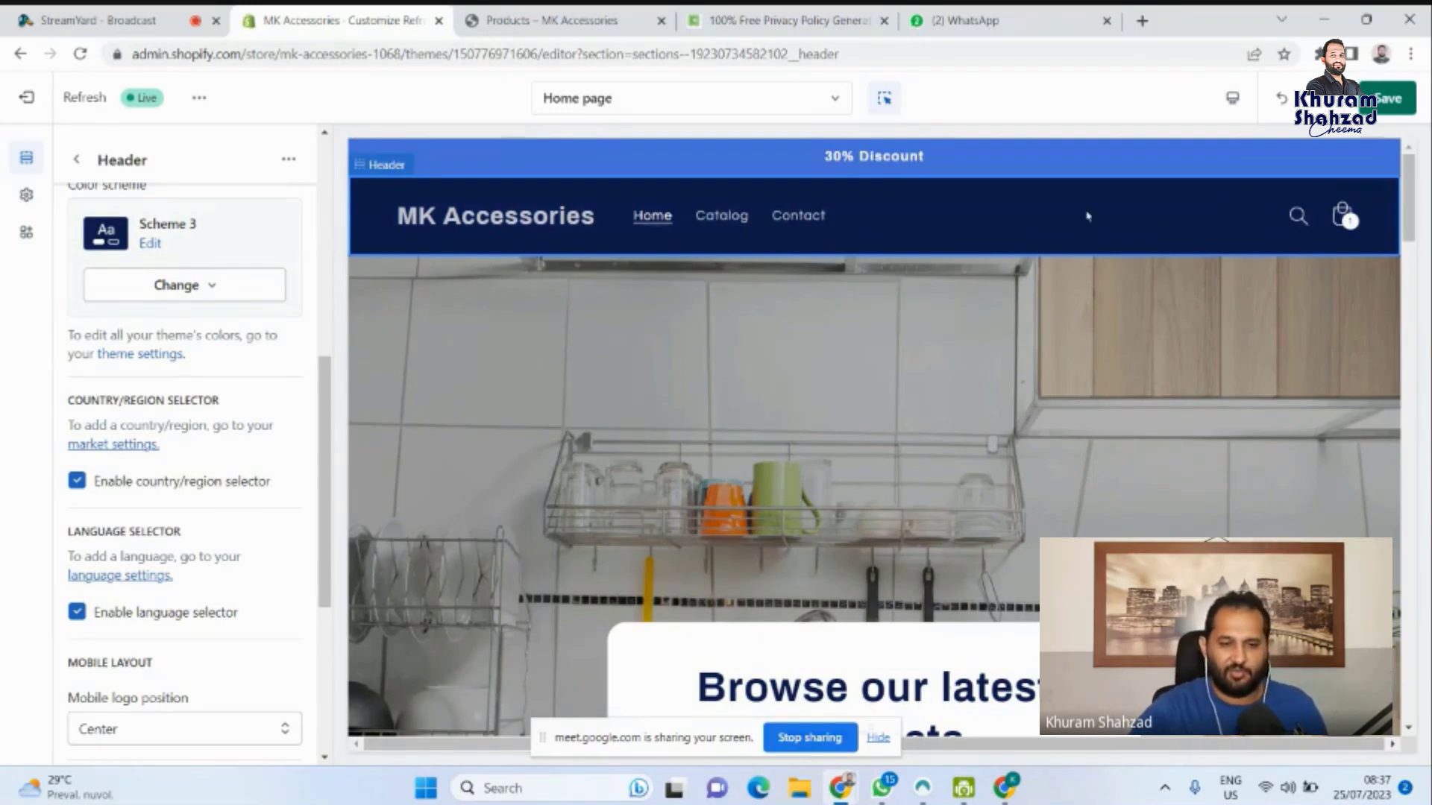
left_click(77, 617)
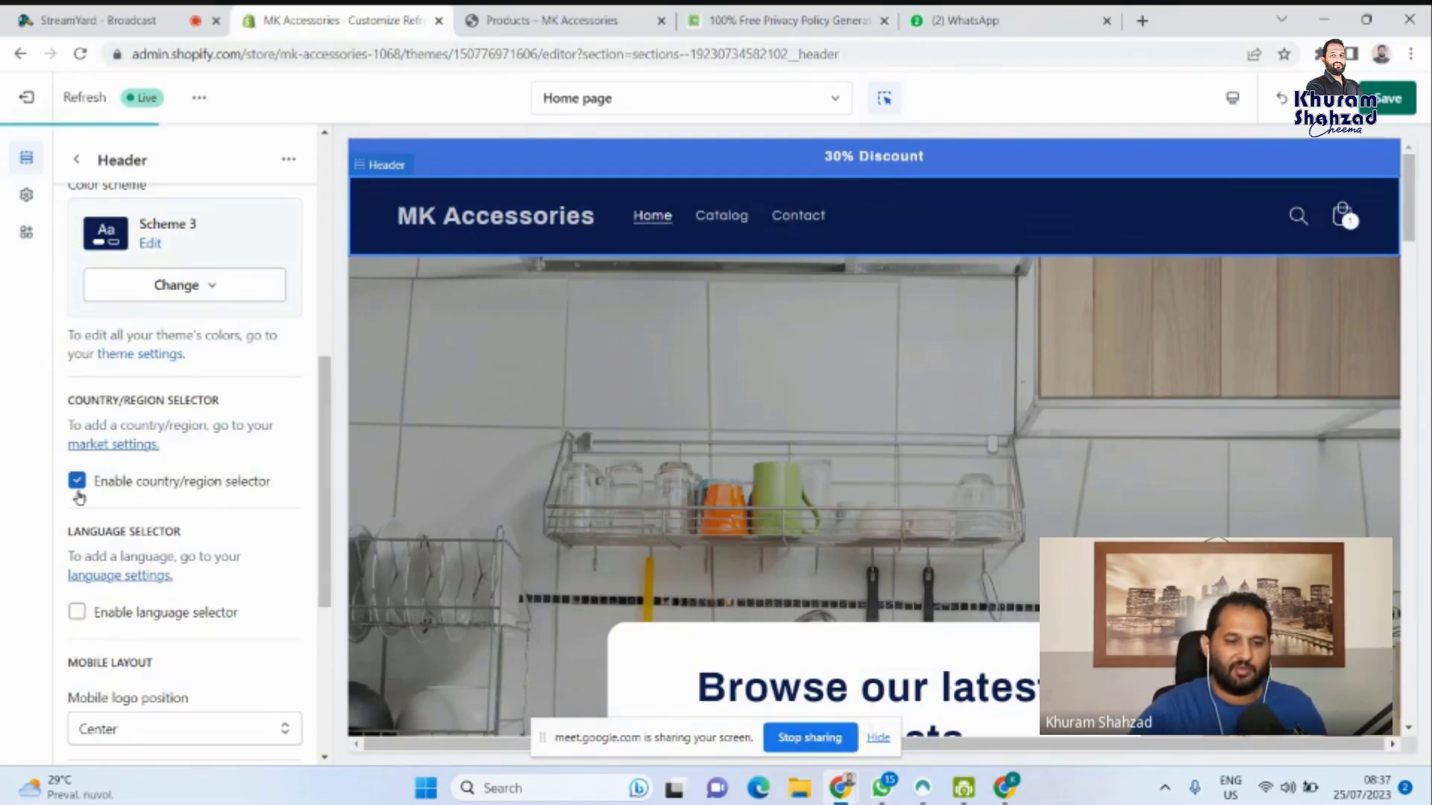
left_click(84, 485)
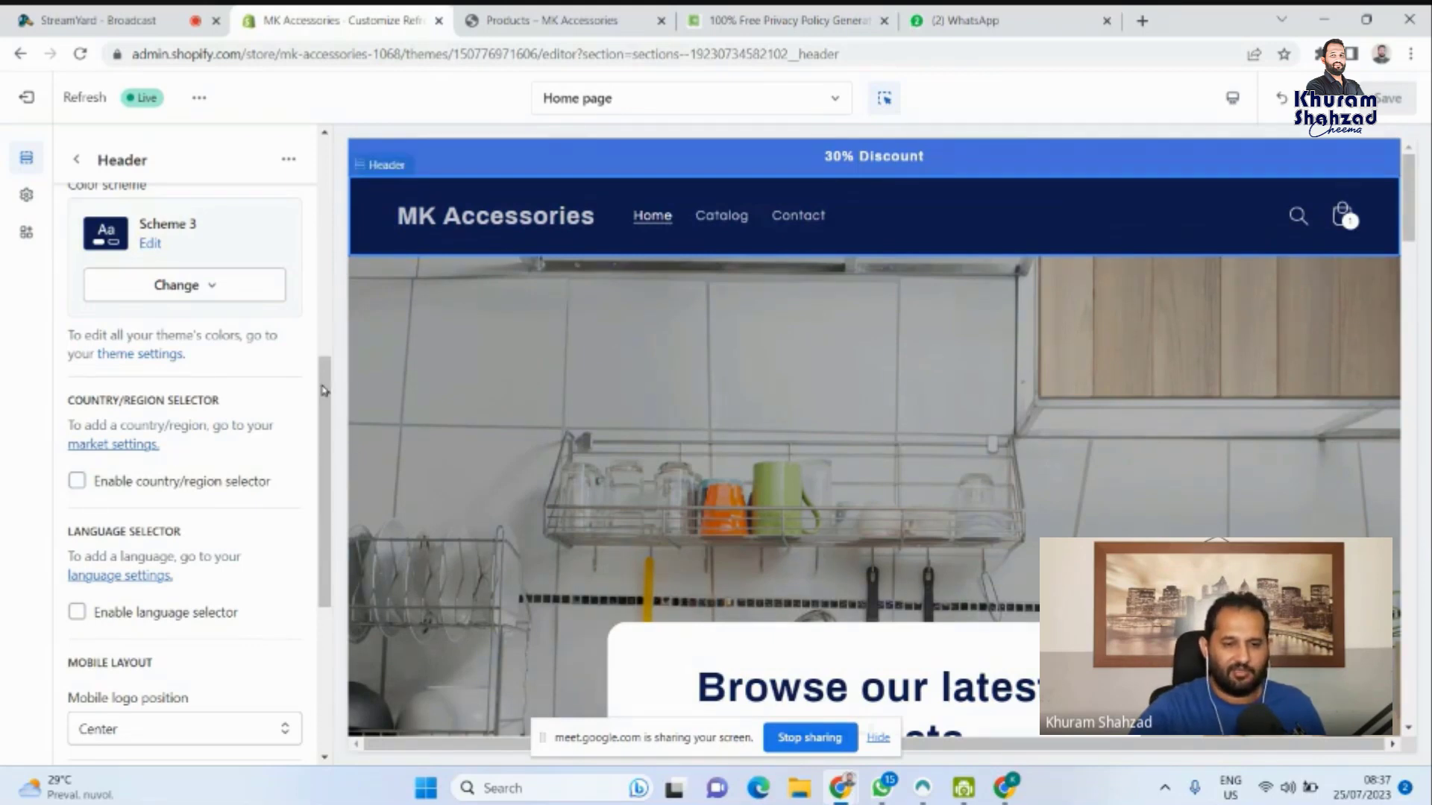
Preview the store in mobile view and compare the header's mobile logo positions Center and Left, choosing Left.
scroll(322, 389, "down", 3)
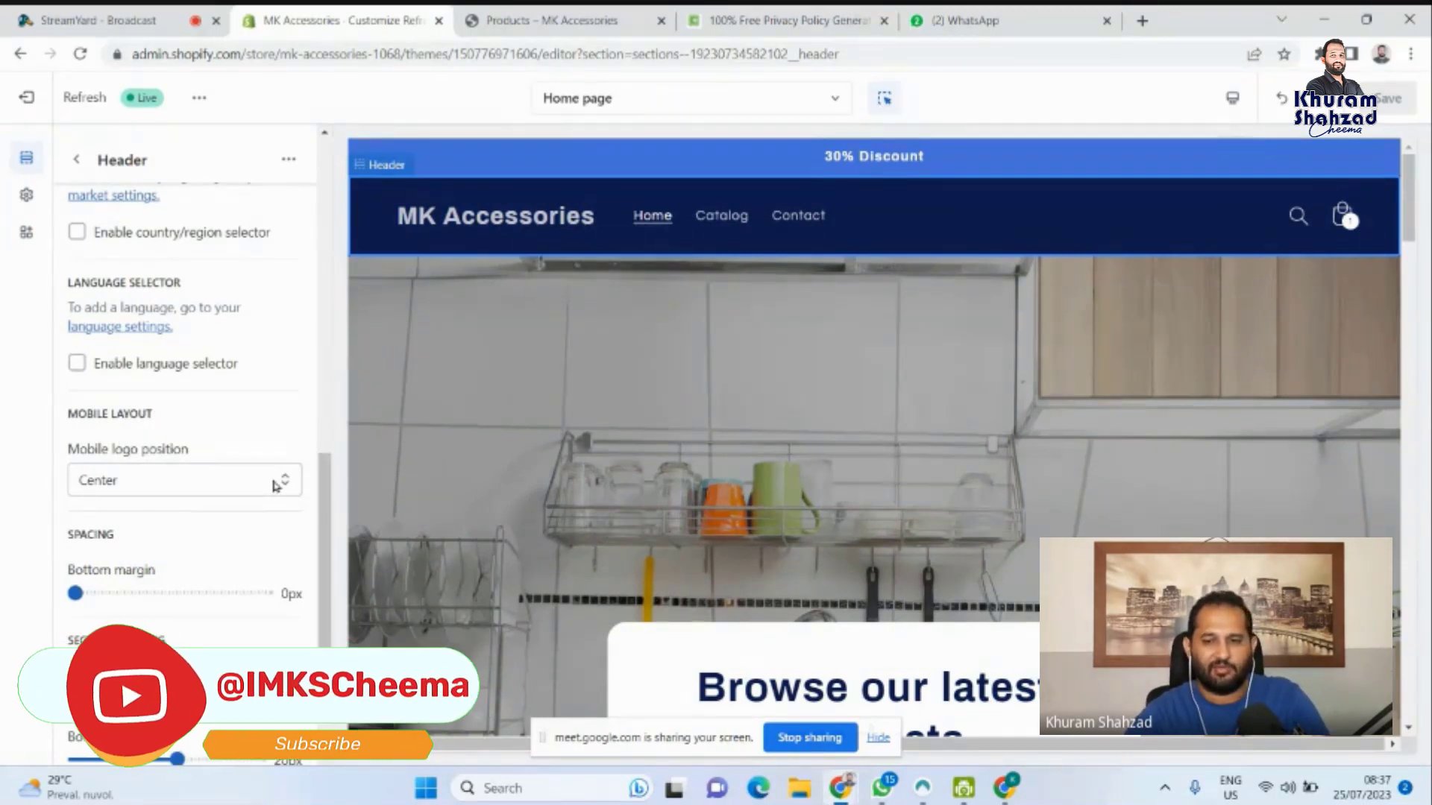
left_click(1232, 97)
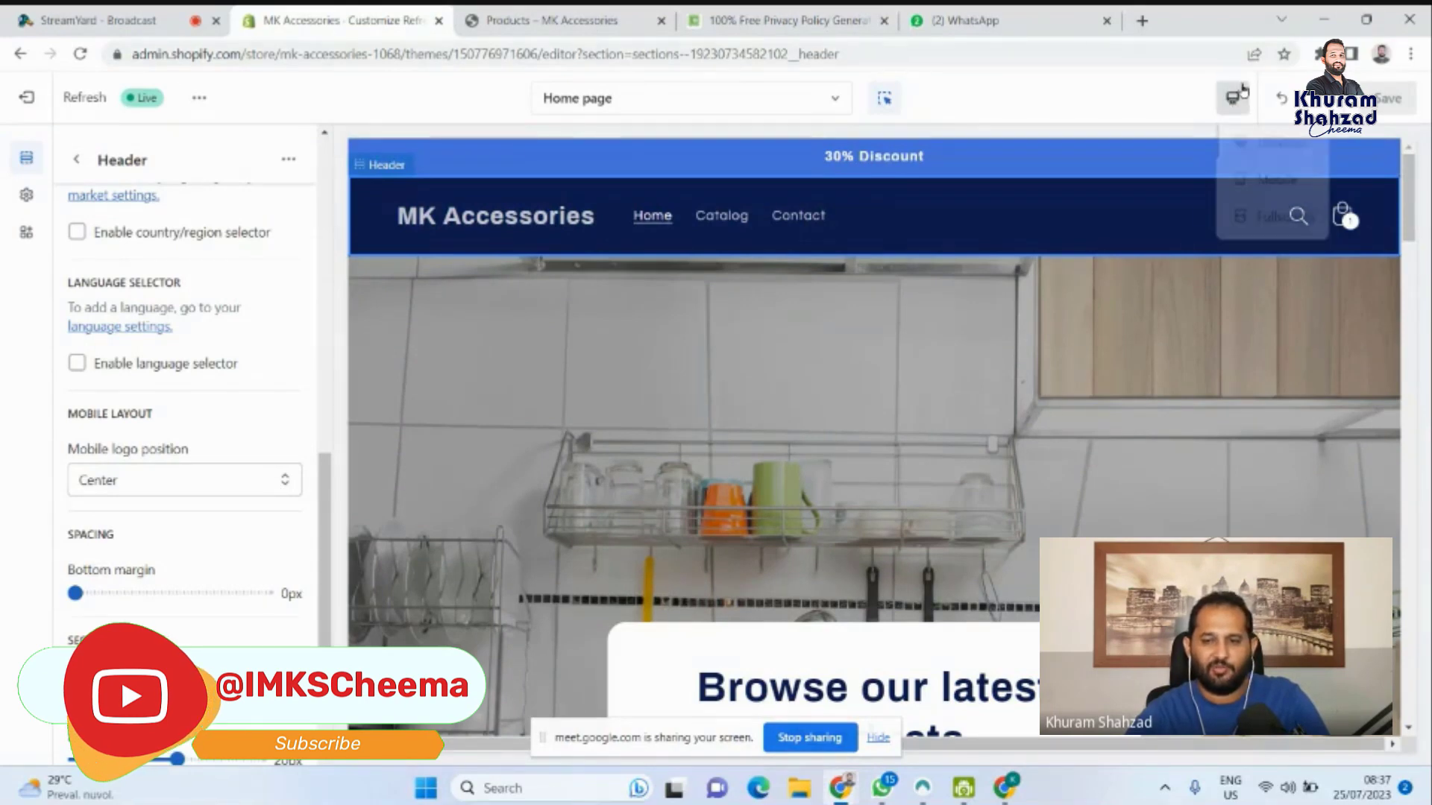
left_click(1276, 182)
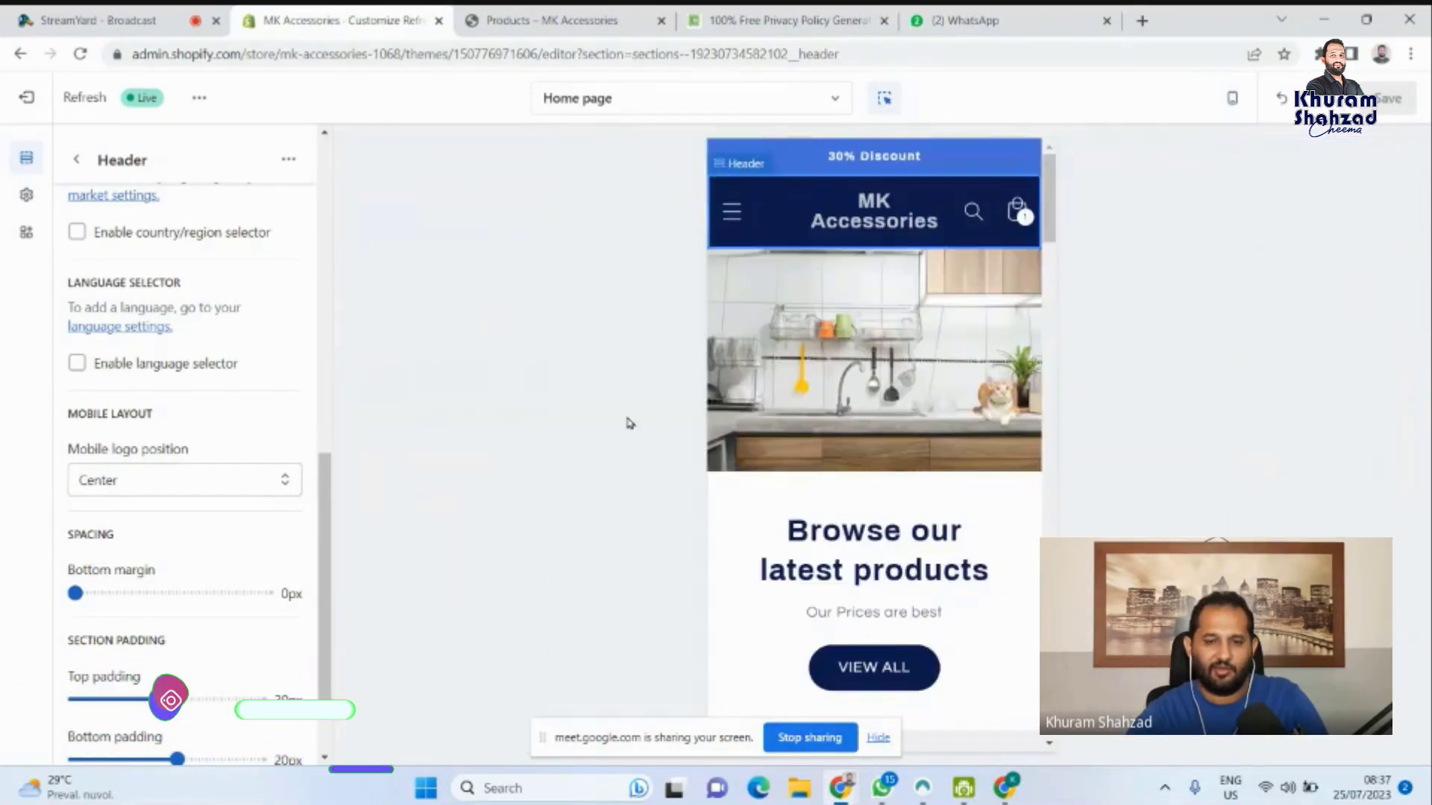
left_click(233, 481)
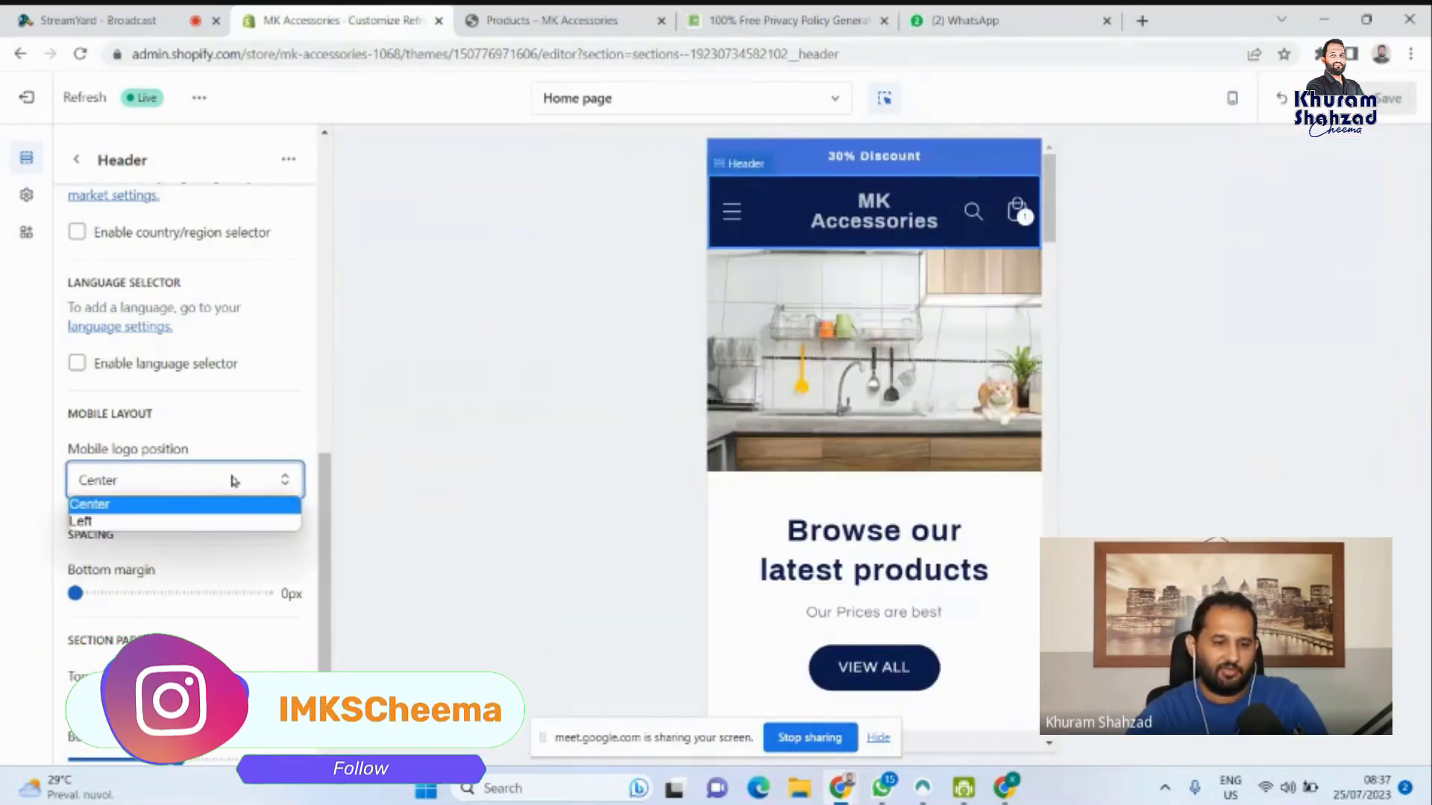
left_click(160, 522)
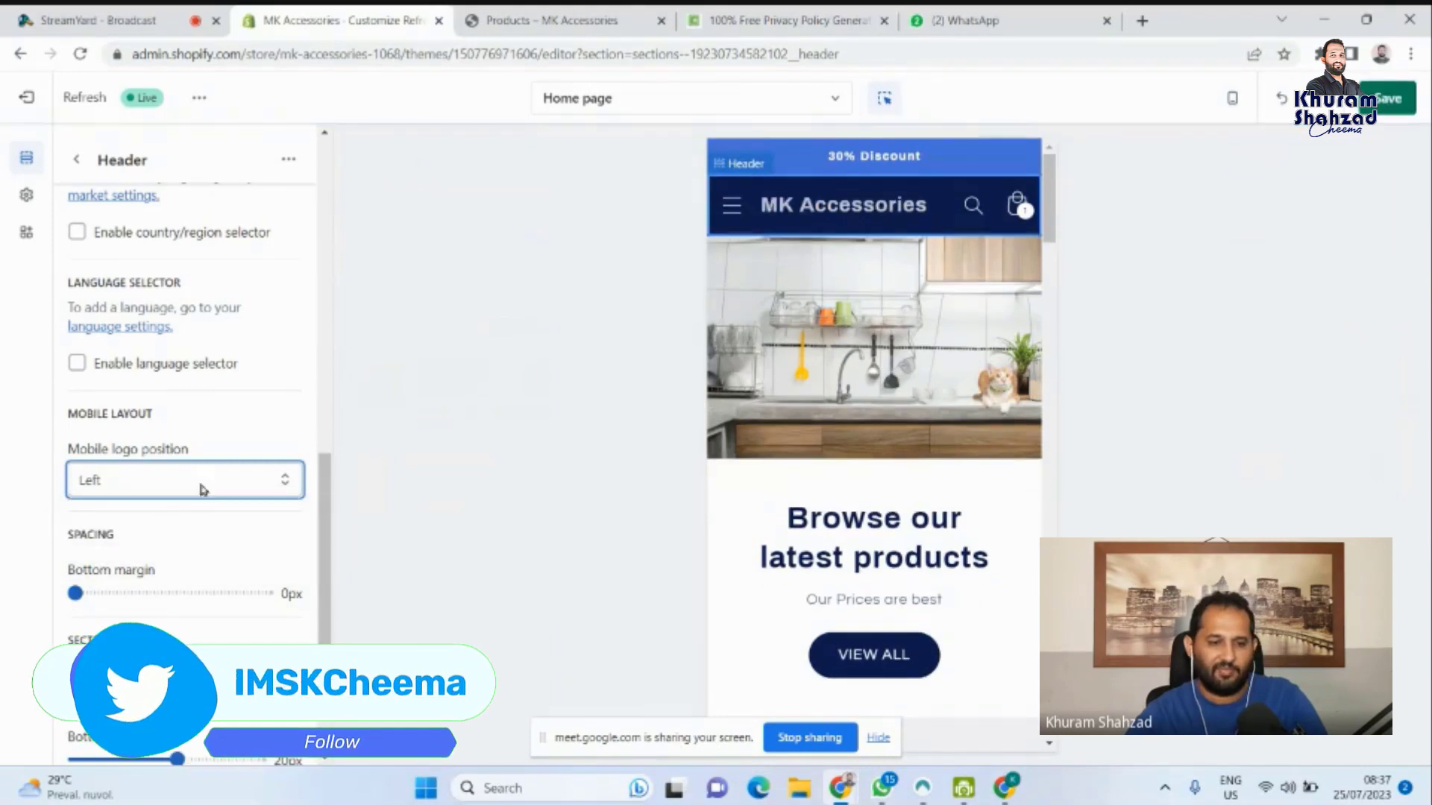
left_click(196, 485)
left_click(179, 504)
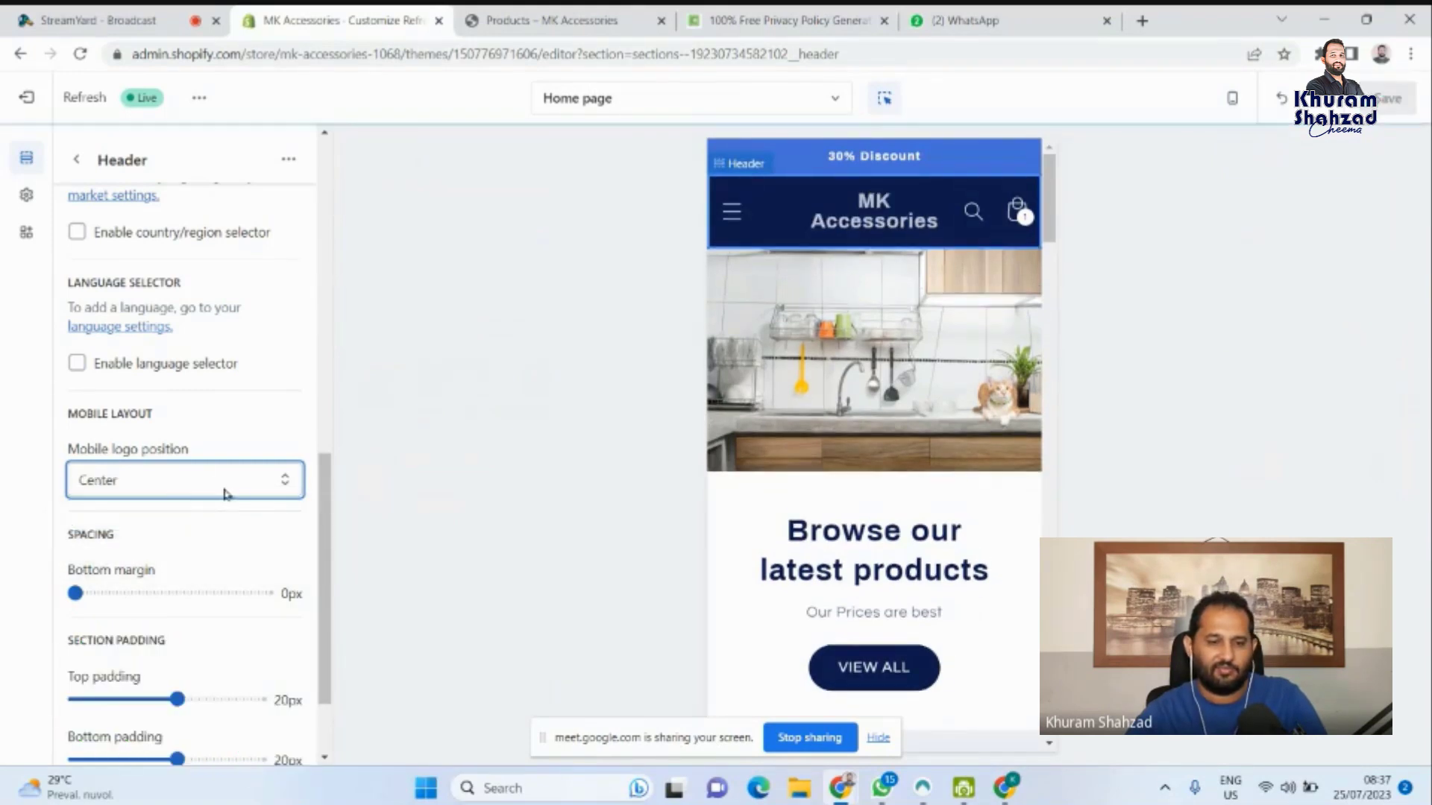
left_click(223, 490)
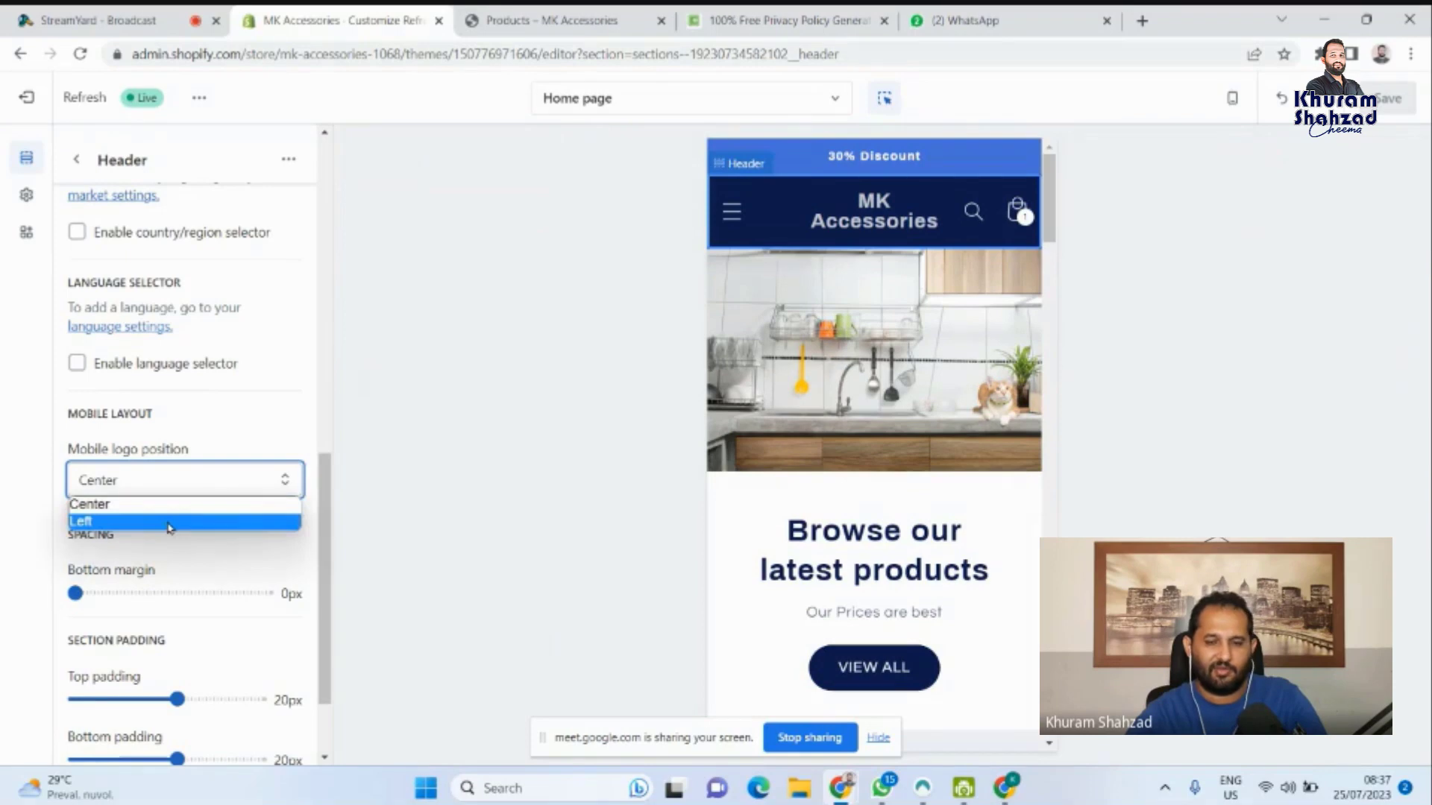
left_click(169, 527)
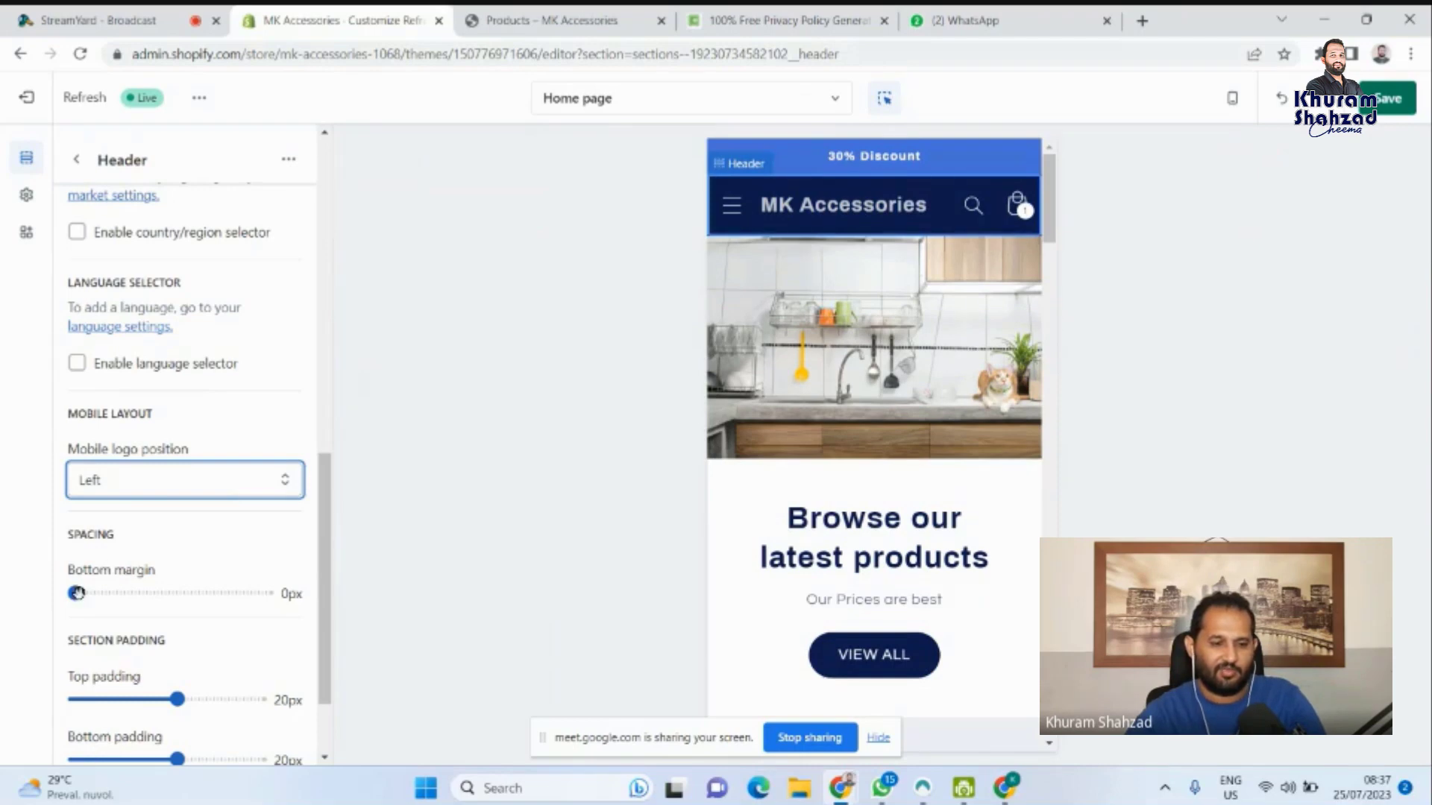
Try a larger bottom margin for the header, reset it to 0px, and set the top padding to 16px with bottom padding at 20px.
left_click_drag(75, 593, 169, 593)
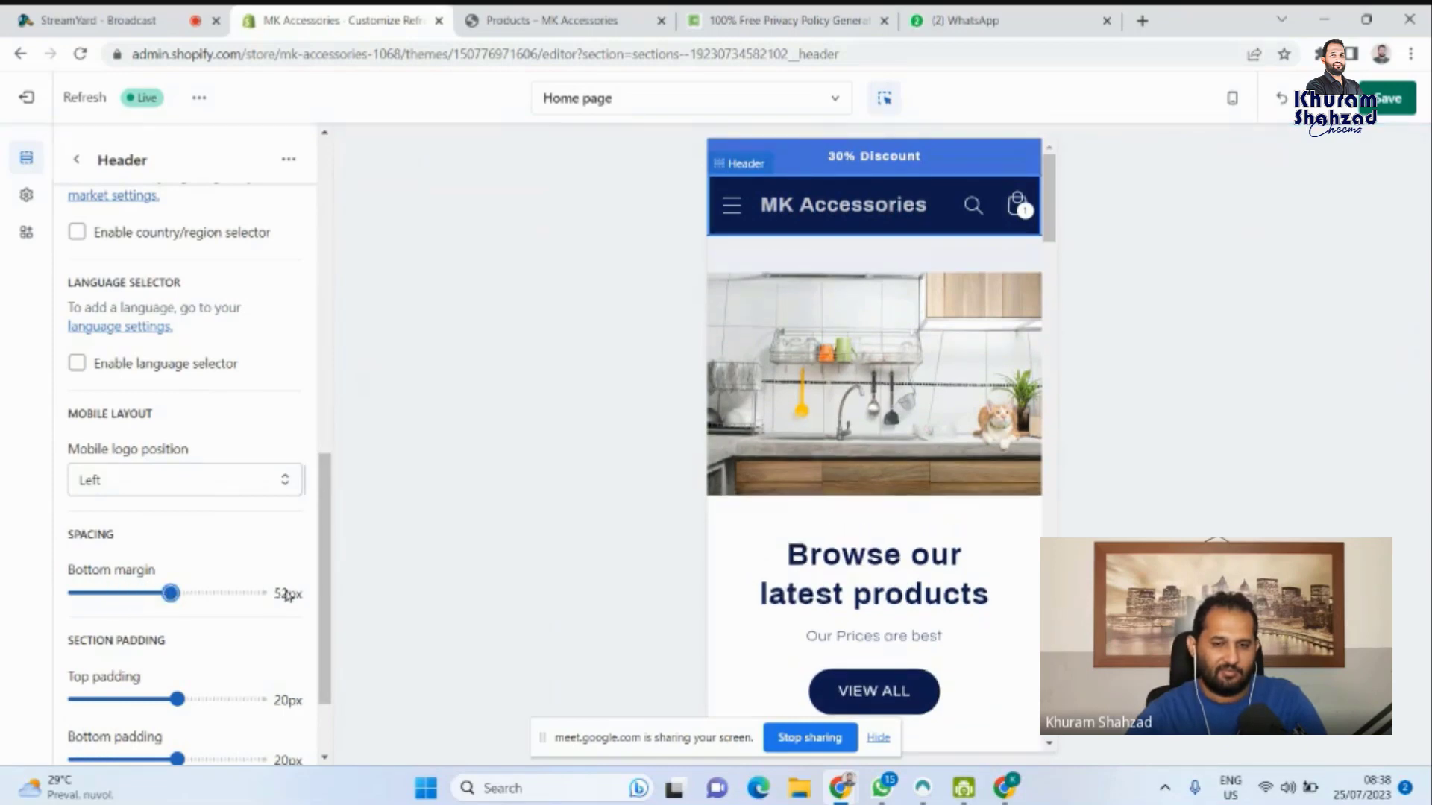
left_click_drag(170, 593, 38, 589)
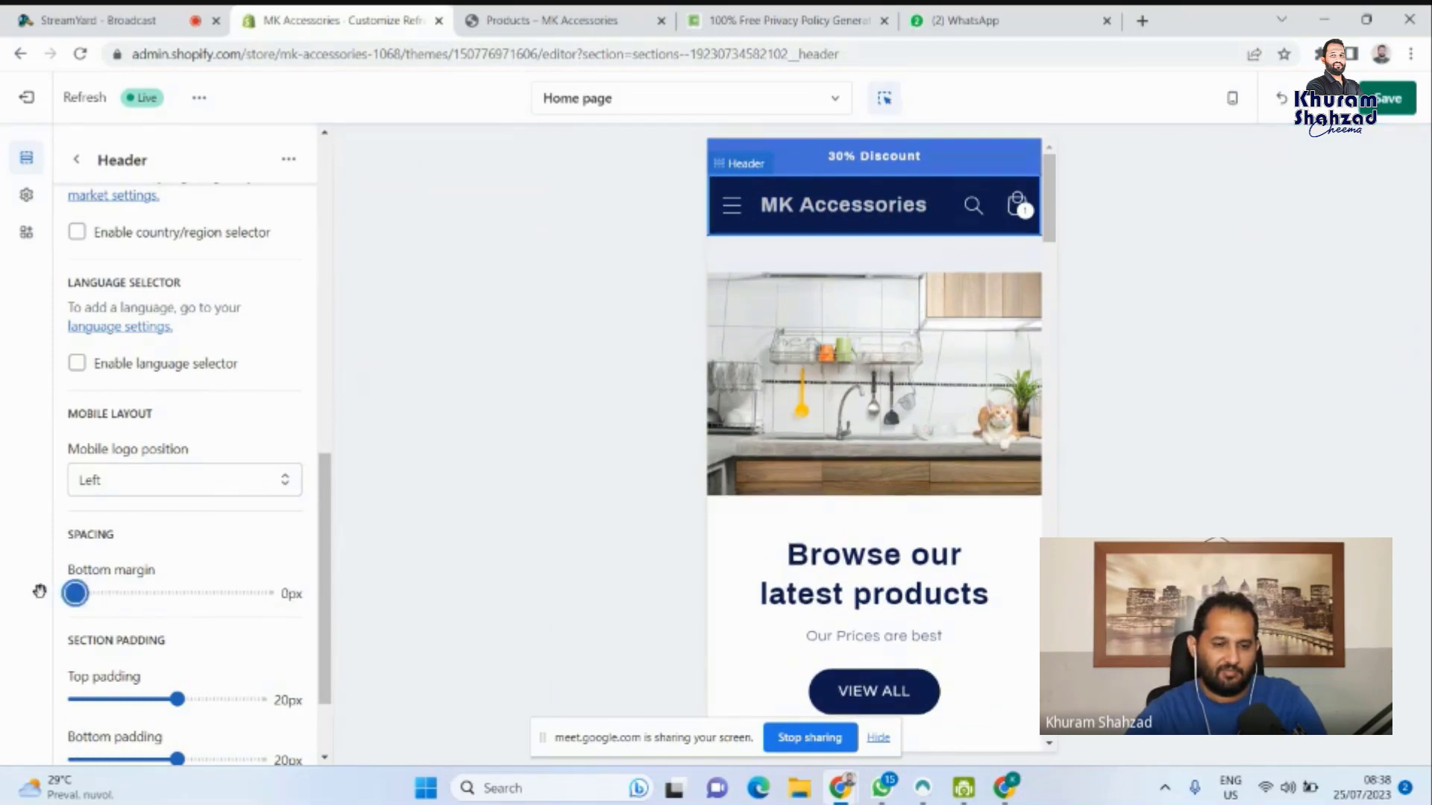
scroll(183, 638, "down", 1)
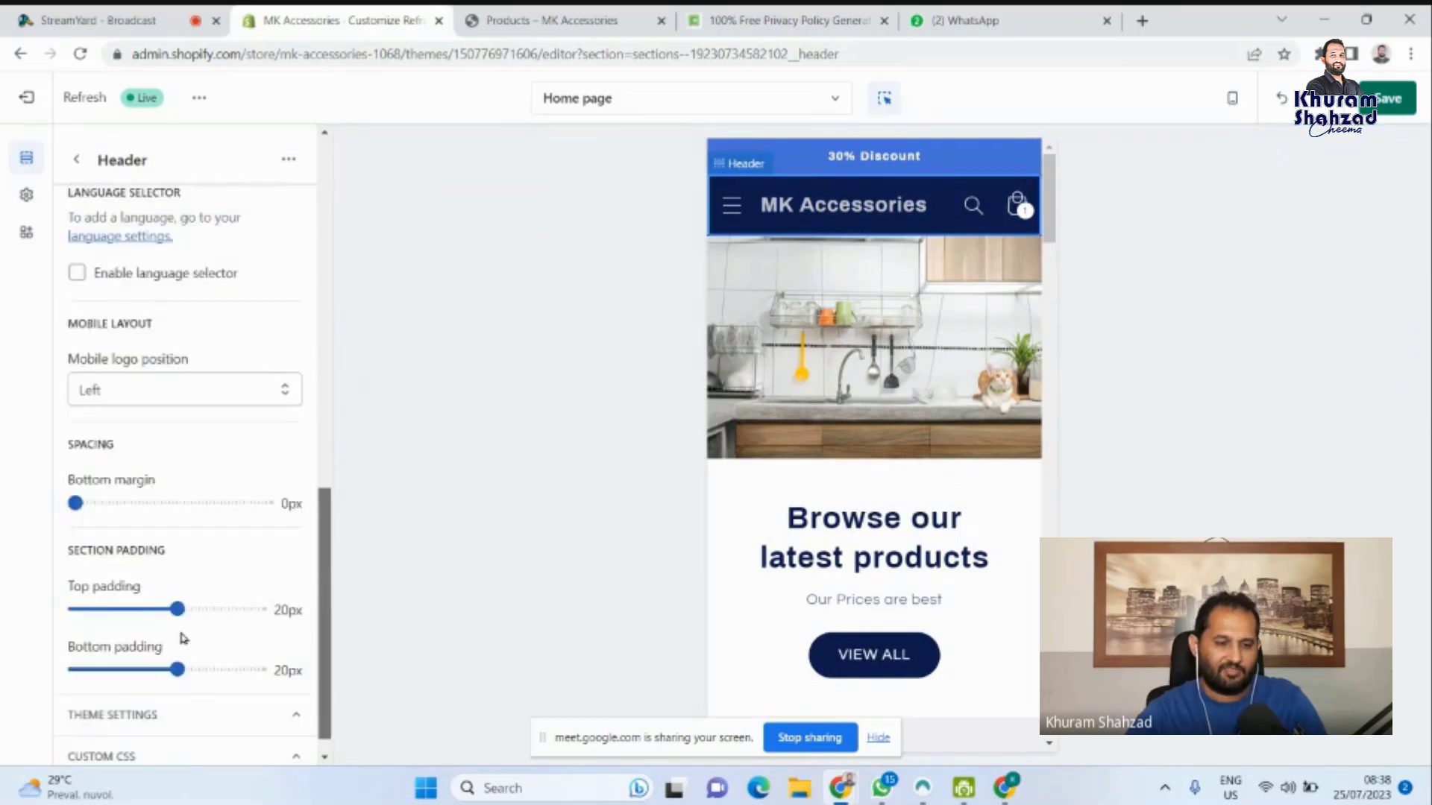
mouse_move(177, 609)
left_mouse_down()
mouse_move(75, 610)
mouse_move(157, 609)
left_mouse_up()
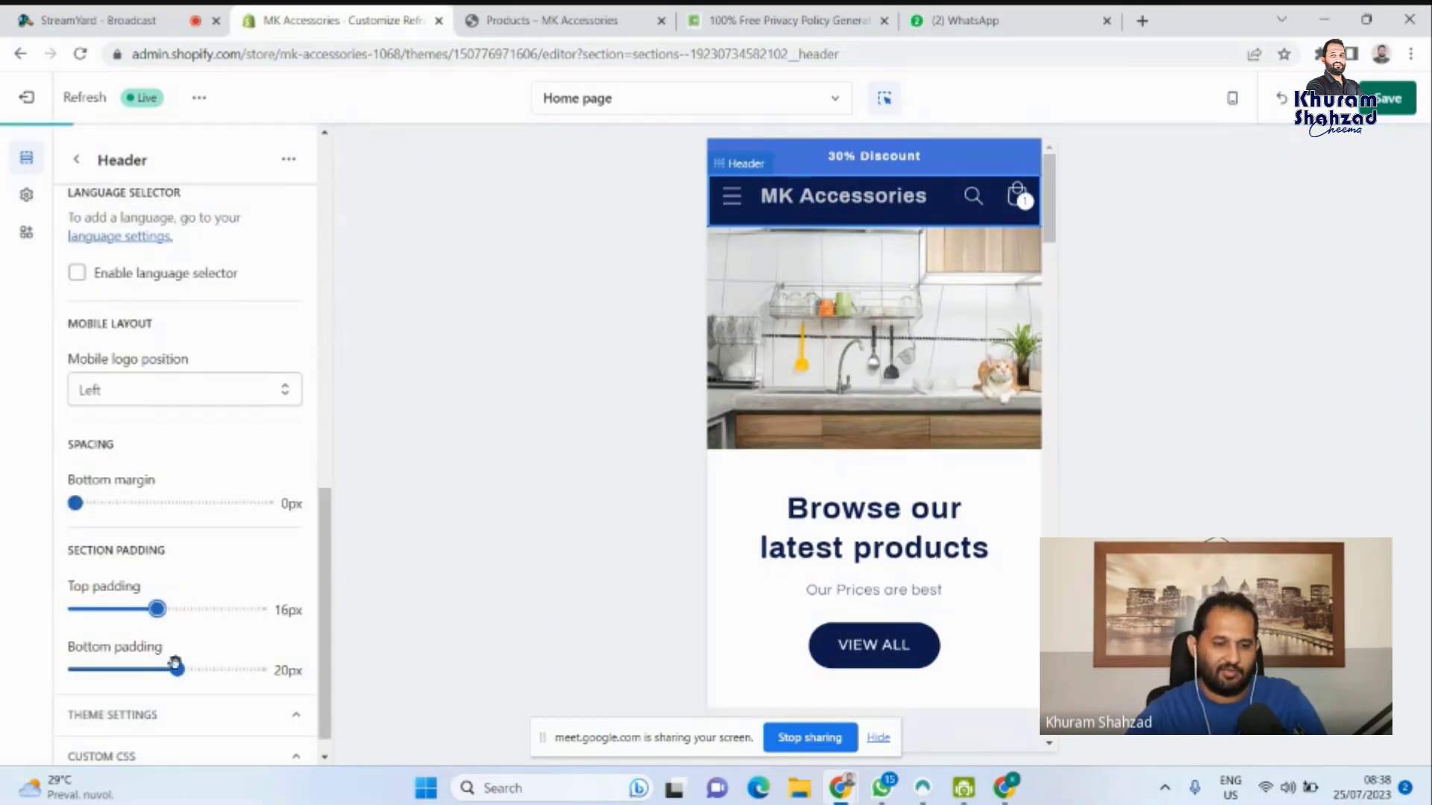
mouse_move(179, 670)
left_mouse_down()
mouse_move(96, 668)
mouse_move(177, 670)
left_mouse_up()
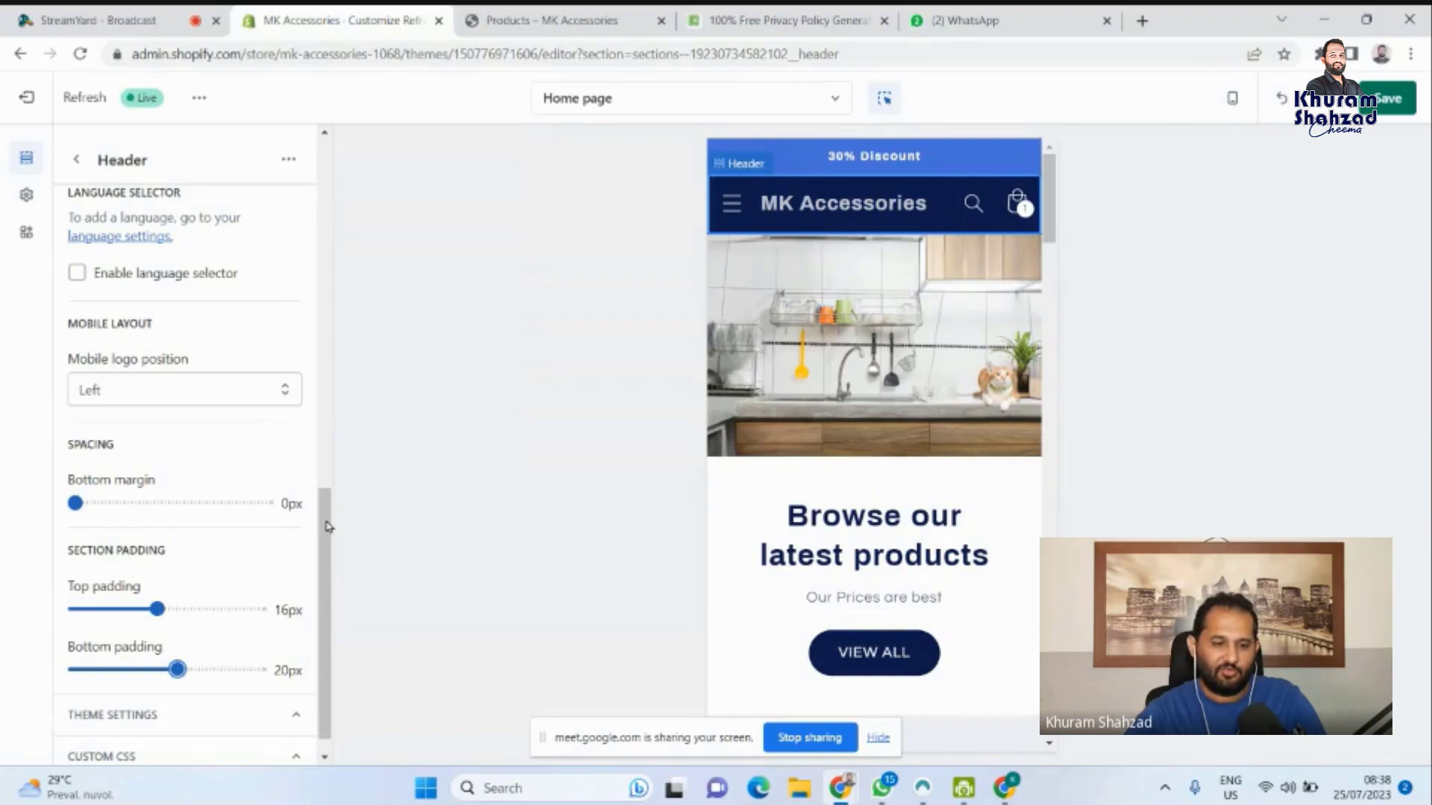
scroll(328, 528, "down", 1)
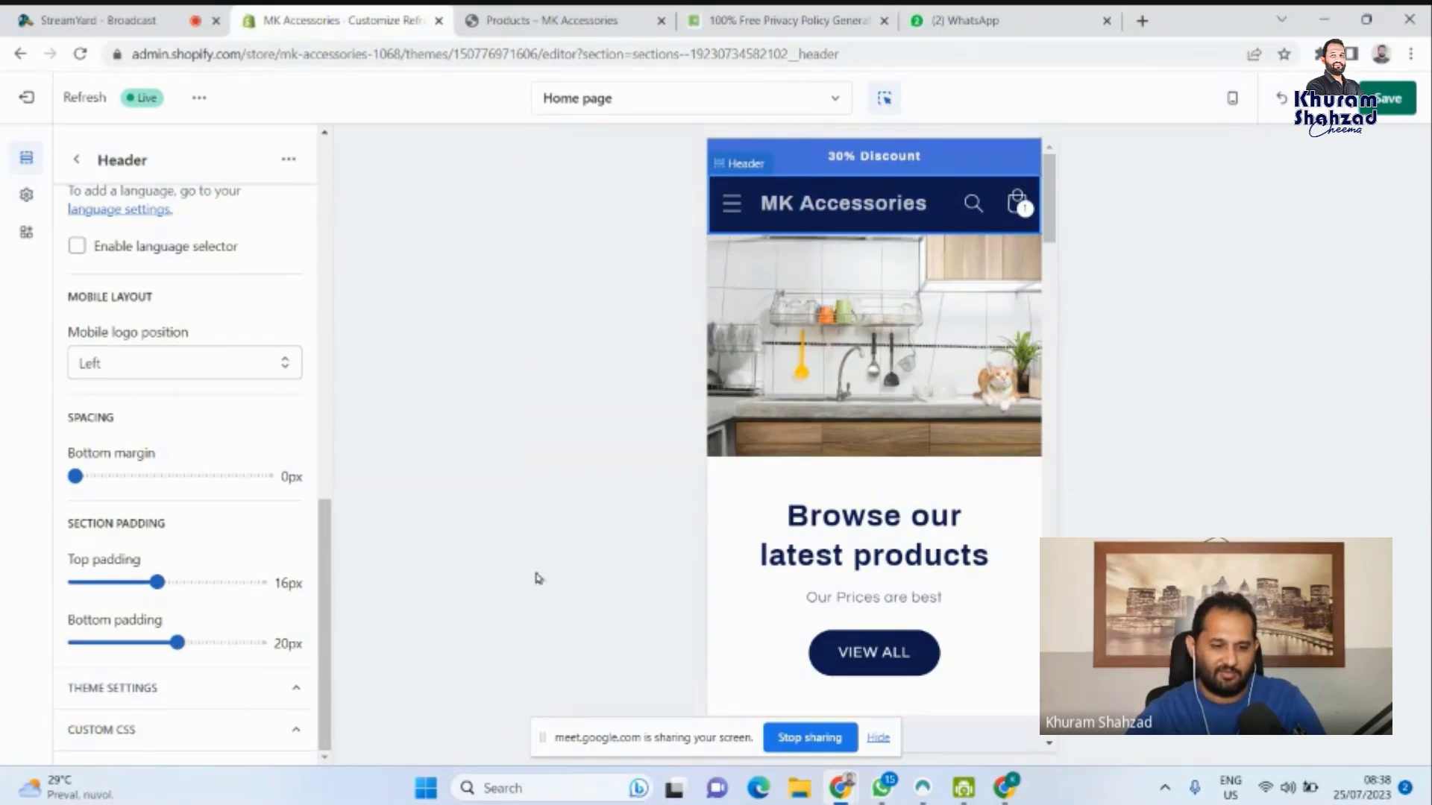
Return the store preview to desktop view and save the header changes.
left_click(1232, 97)
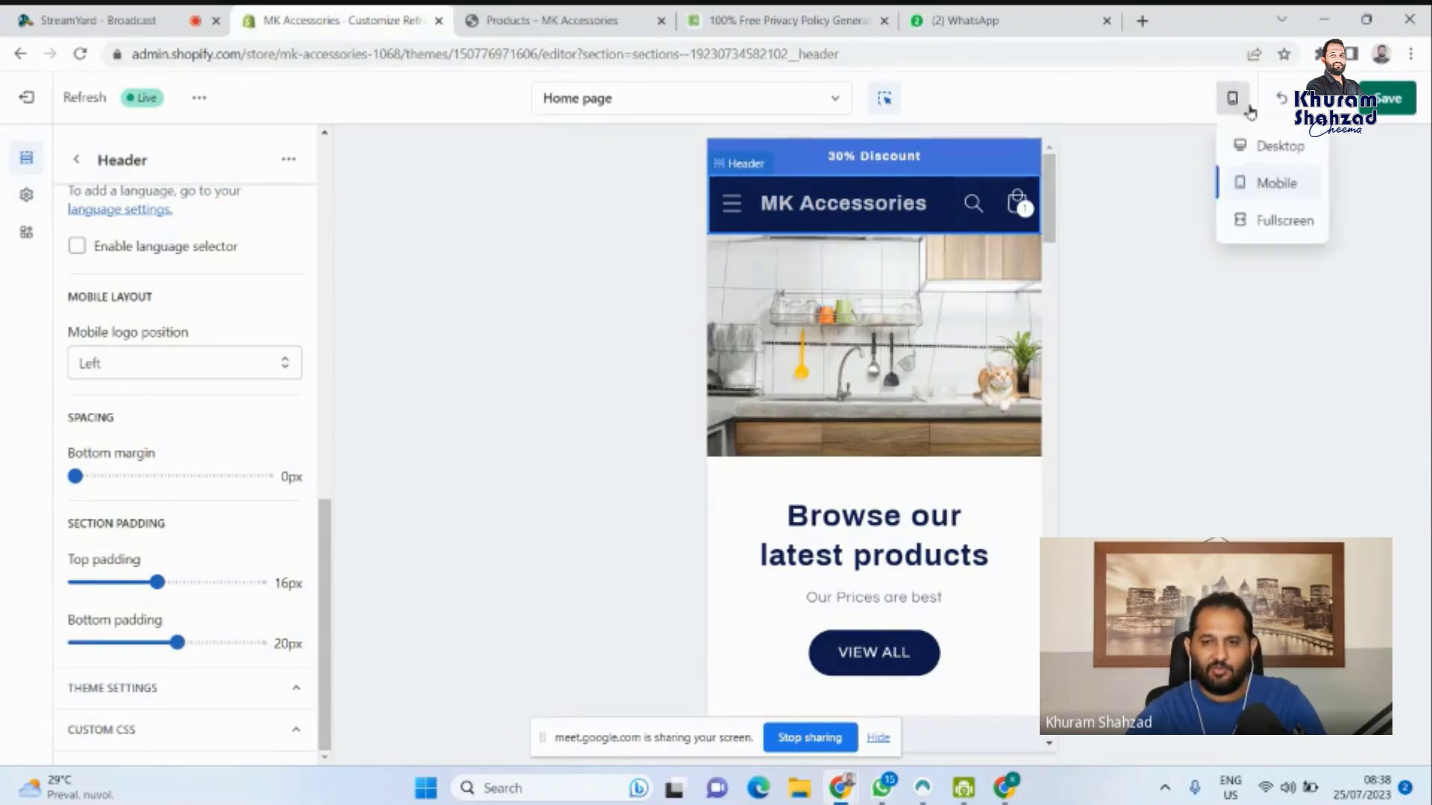
left_click(1272, 143)
left_click_drag(325, 619, 320, 133)
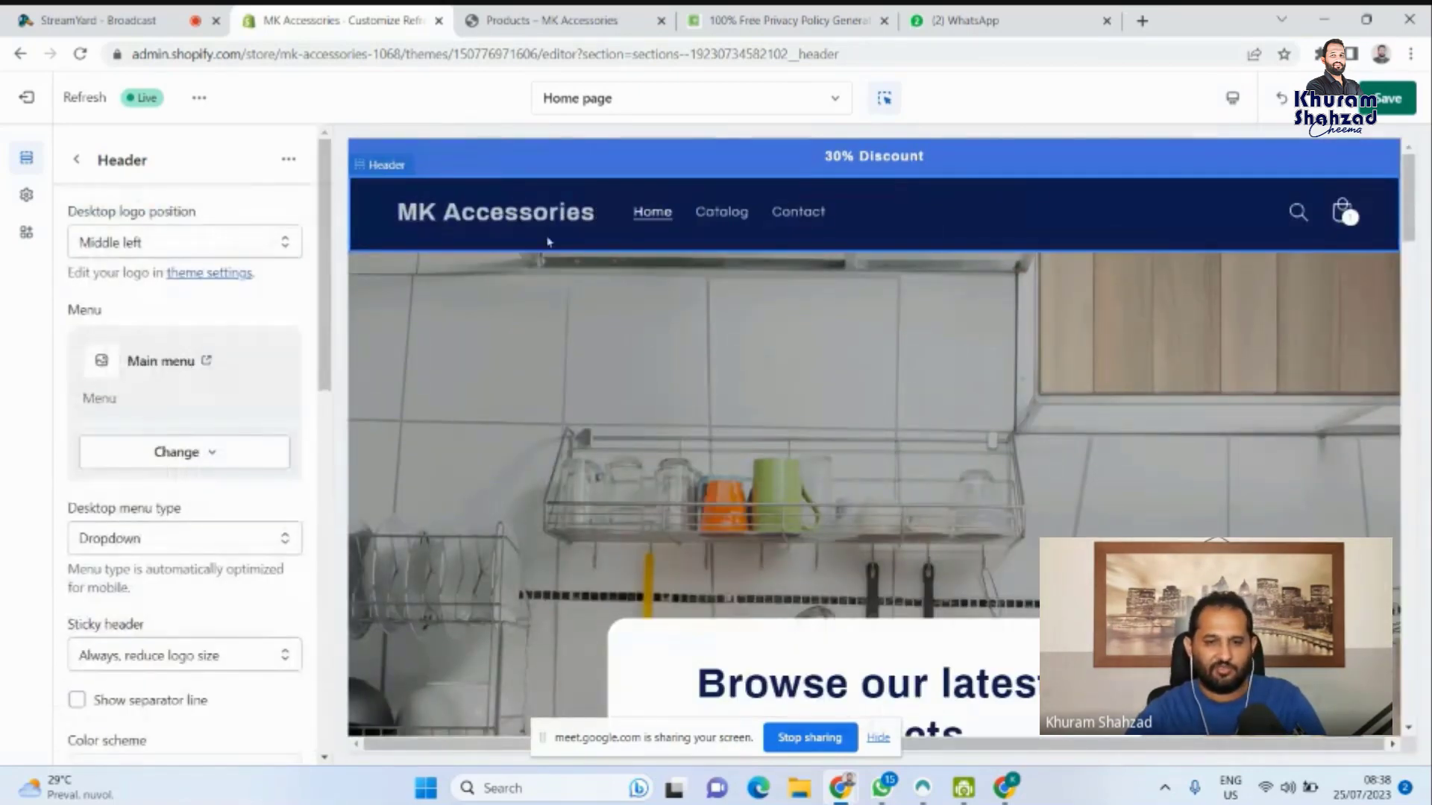
left_click(1385, 97)
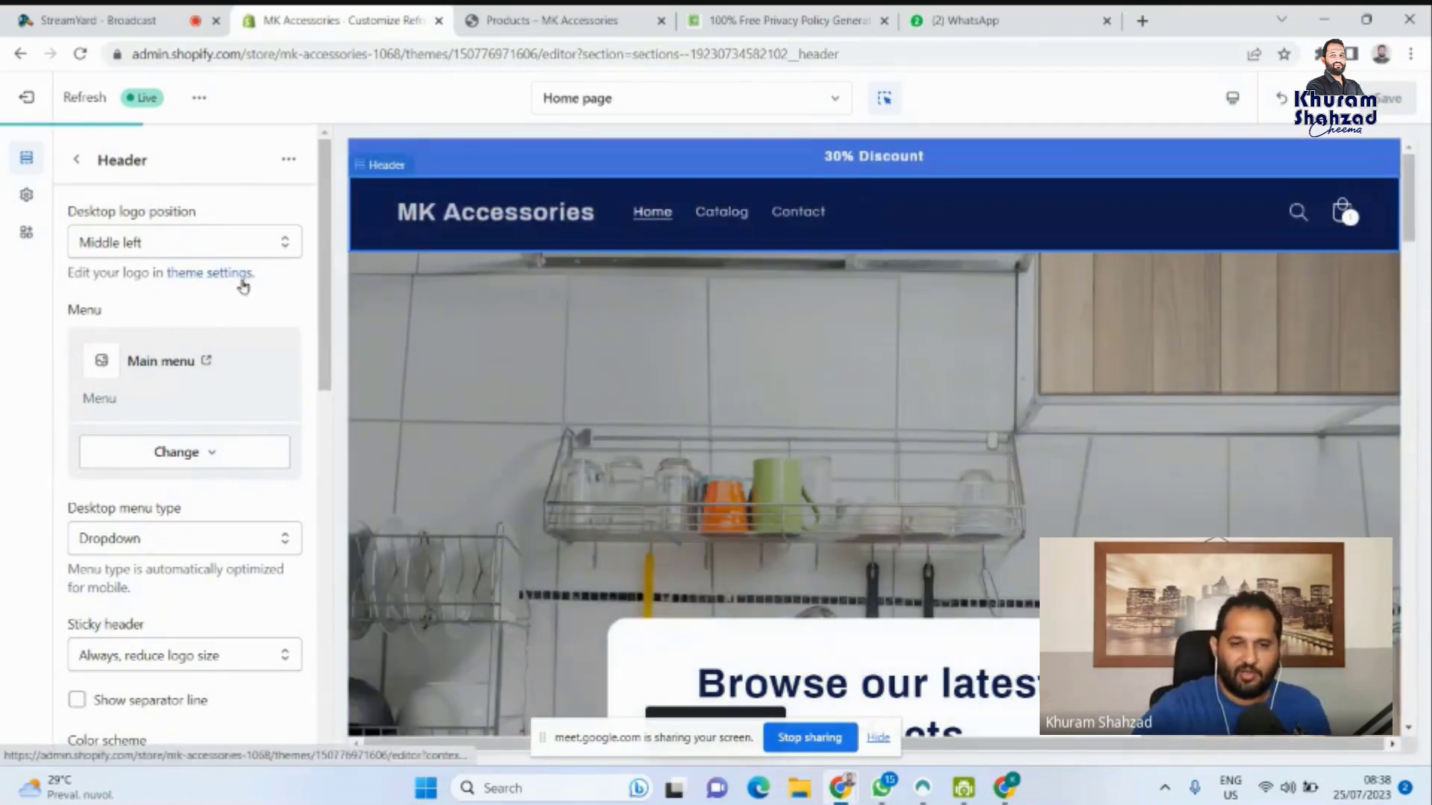
Leave the header settings and check which blocks and sections can be added to the header group, adding none.
left_click(76, 159)
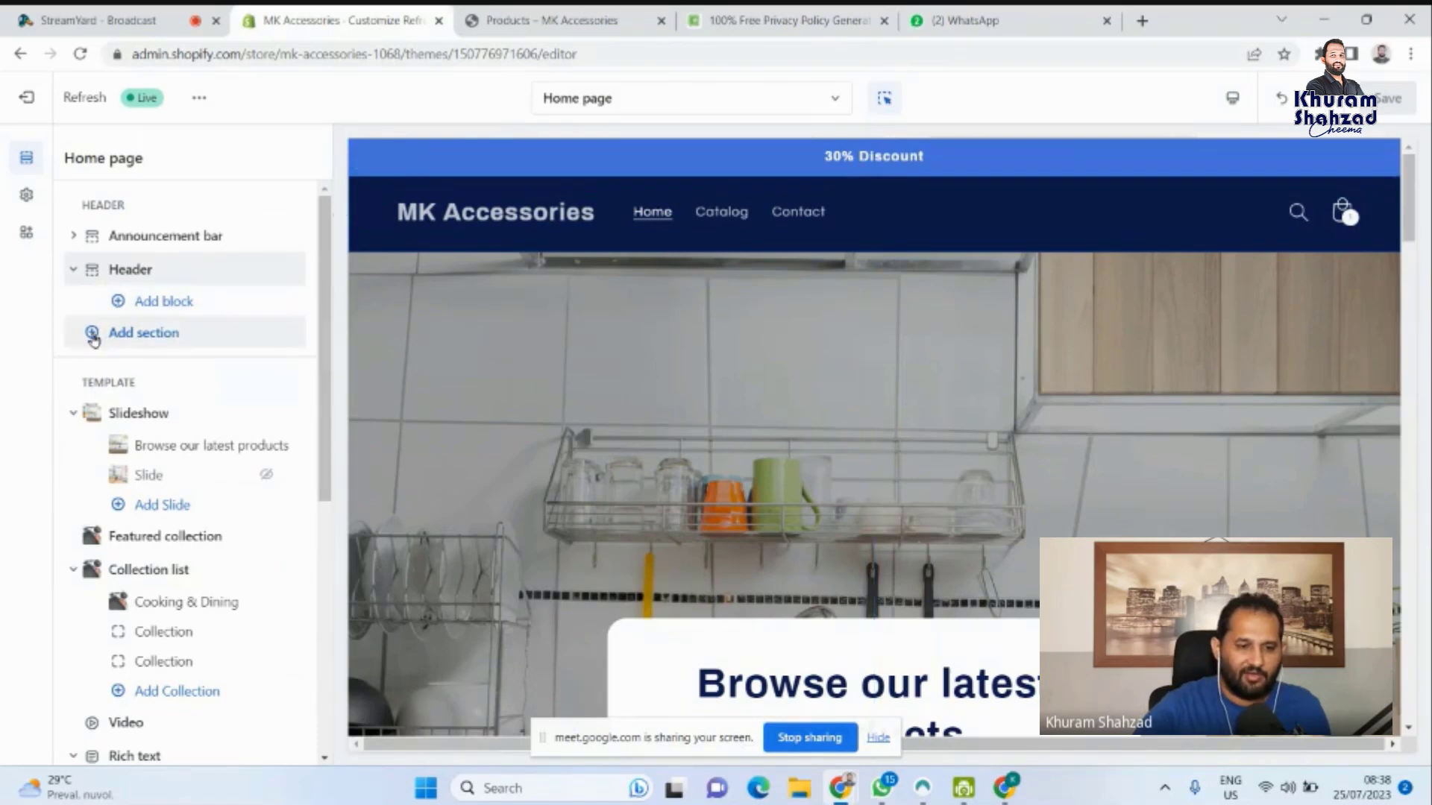
left_click(141, 301)
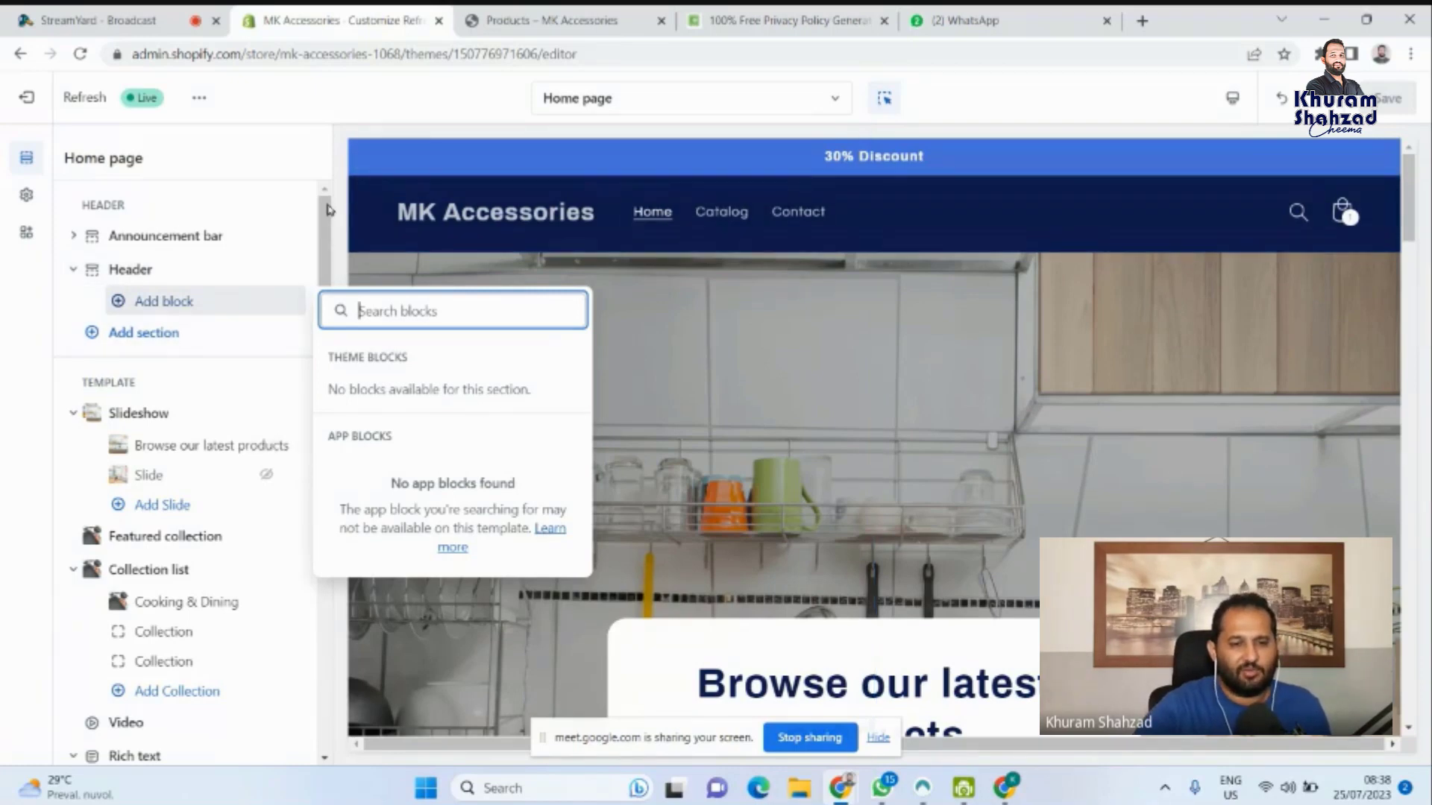
left_click(144, 333)
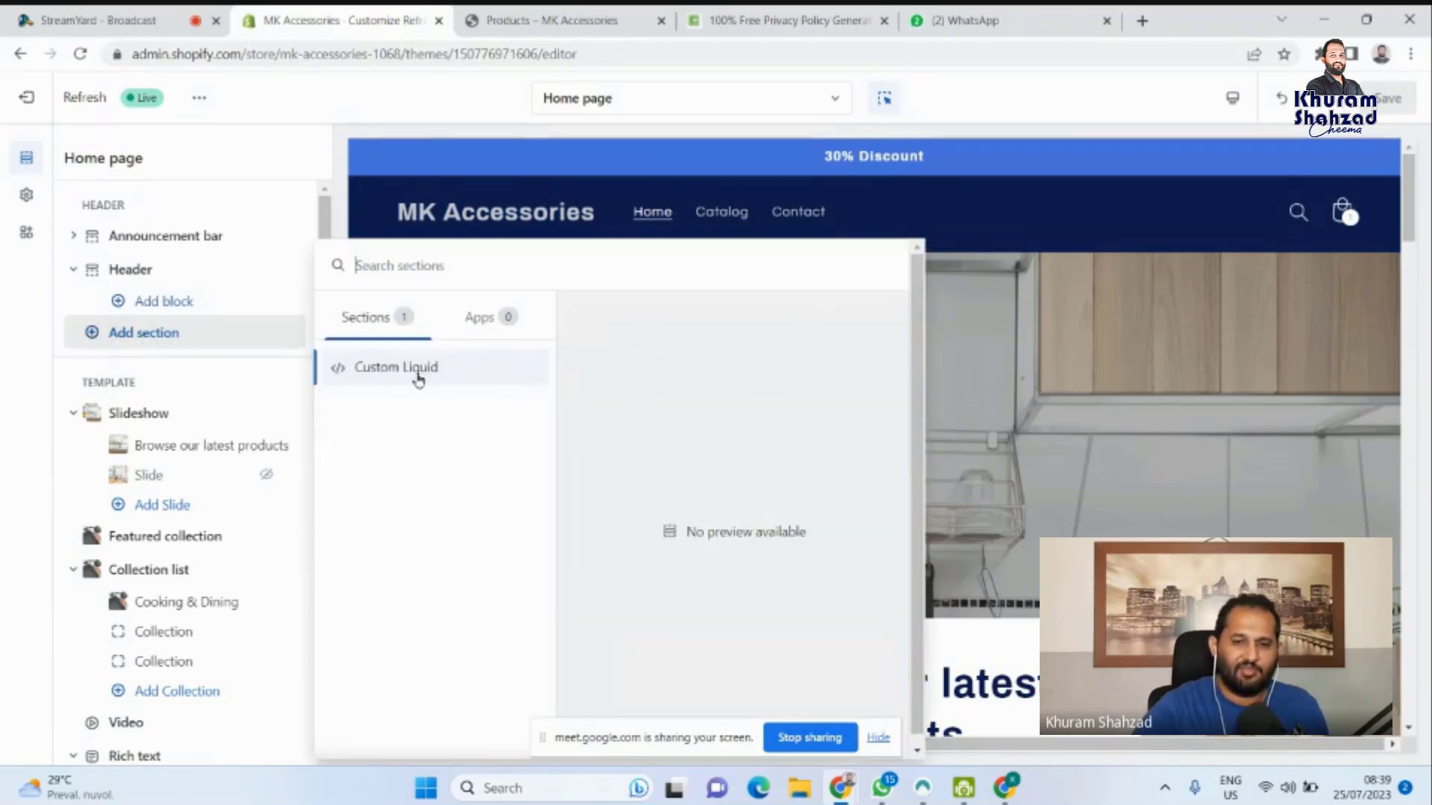
left_click(337, 186)
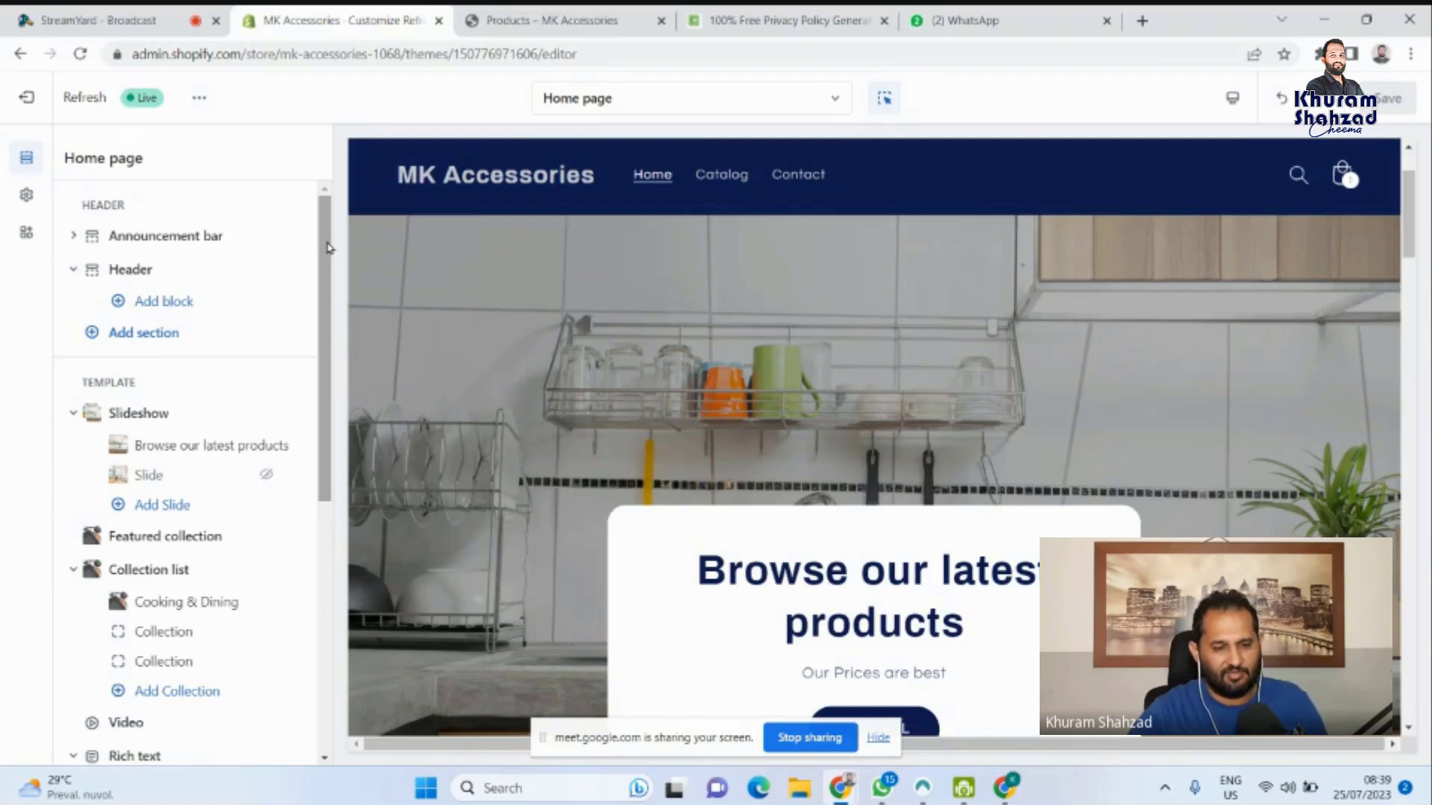
Review the footer group at the end of the home page and expand its Email signup section.
left_click_drag(326, 247, 333, 613)
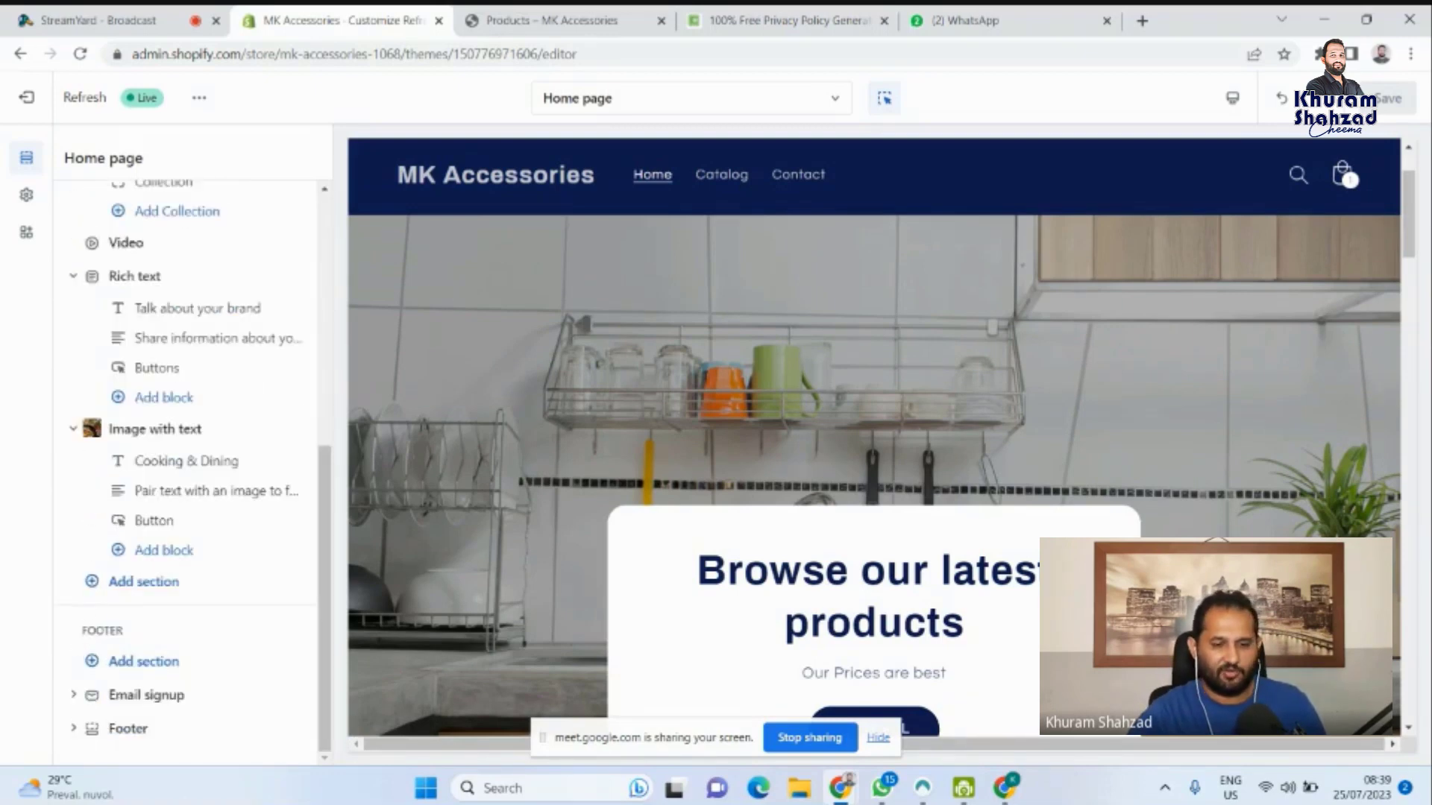
left_click_drag(1416, 188, 1416, 653)
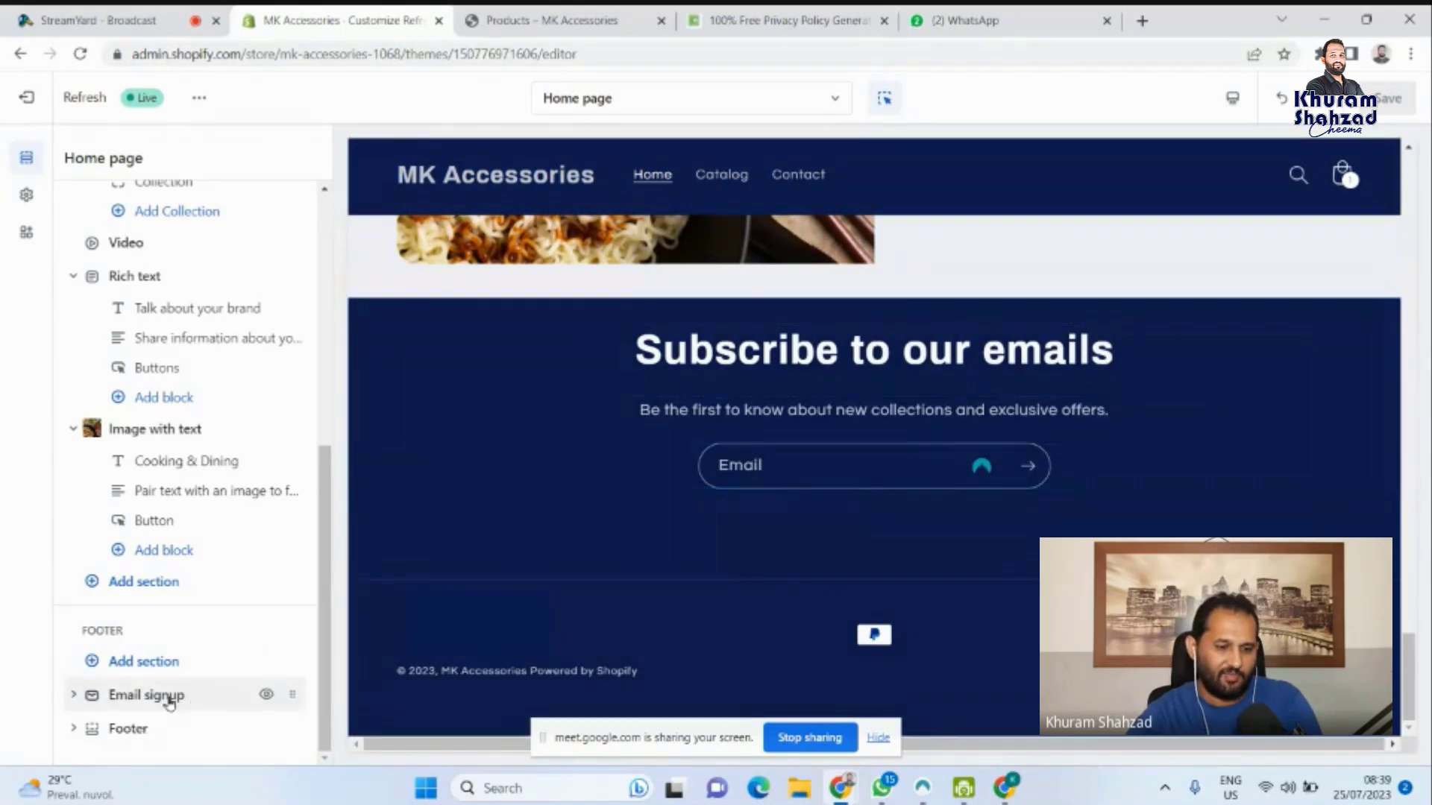
left_click(73, 699)
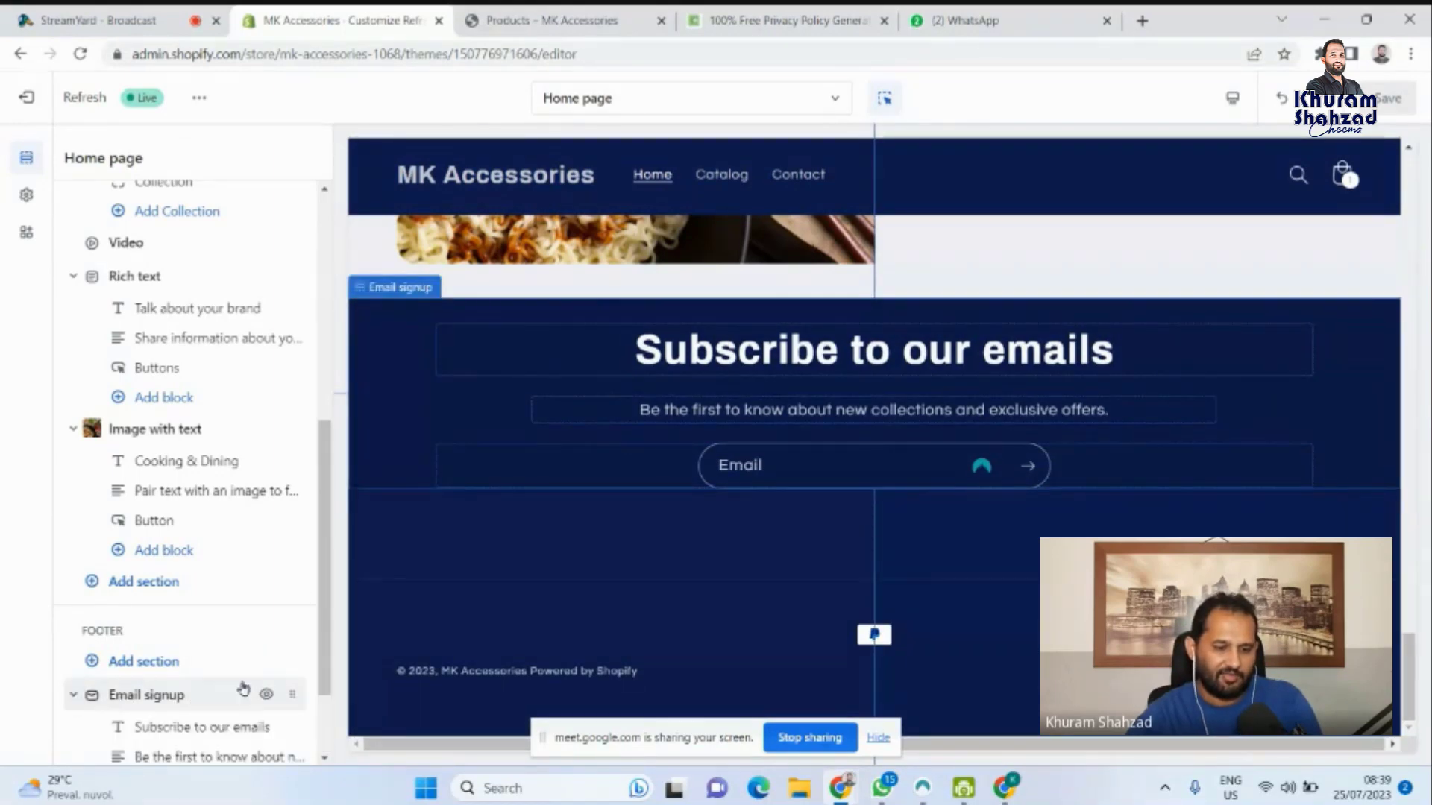
left_click_drag(327, 636, 329, 644)
scroll(330, 625, "down", 3)
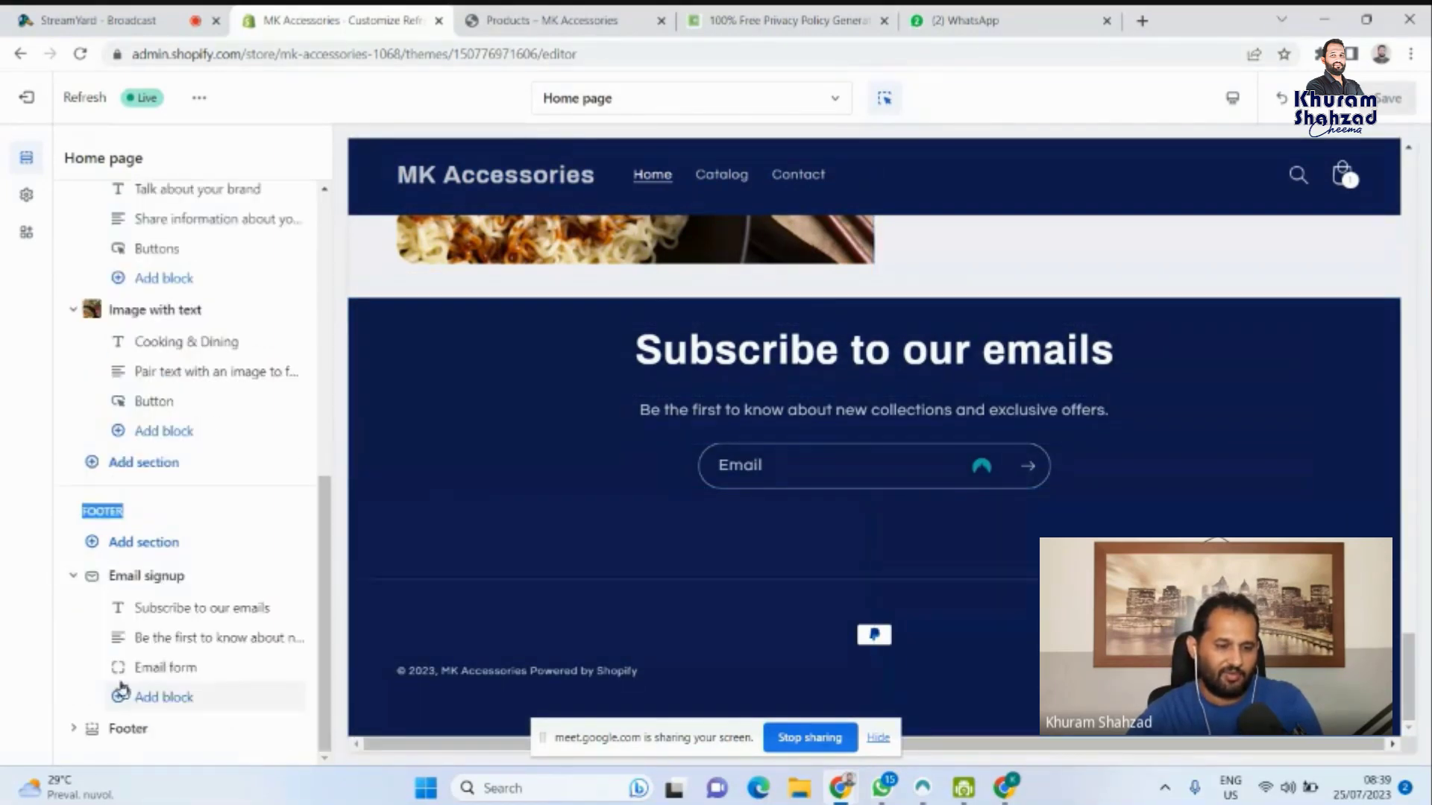
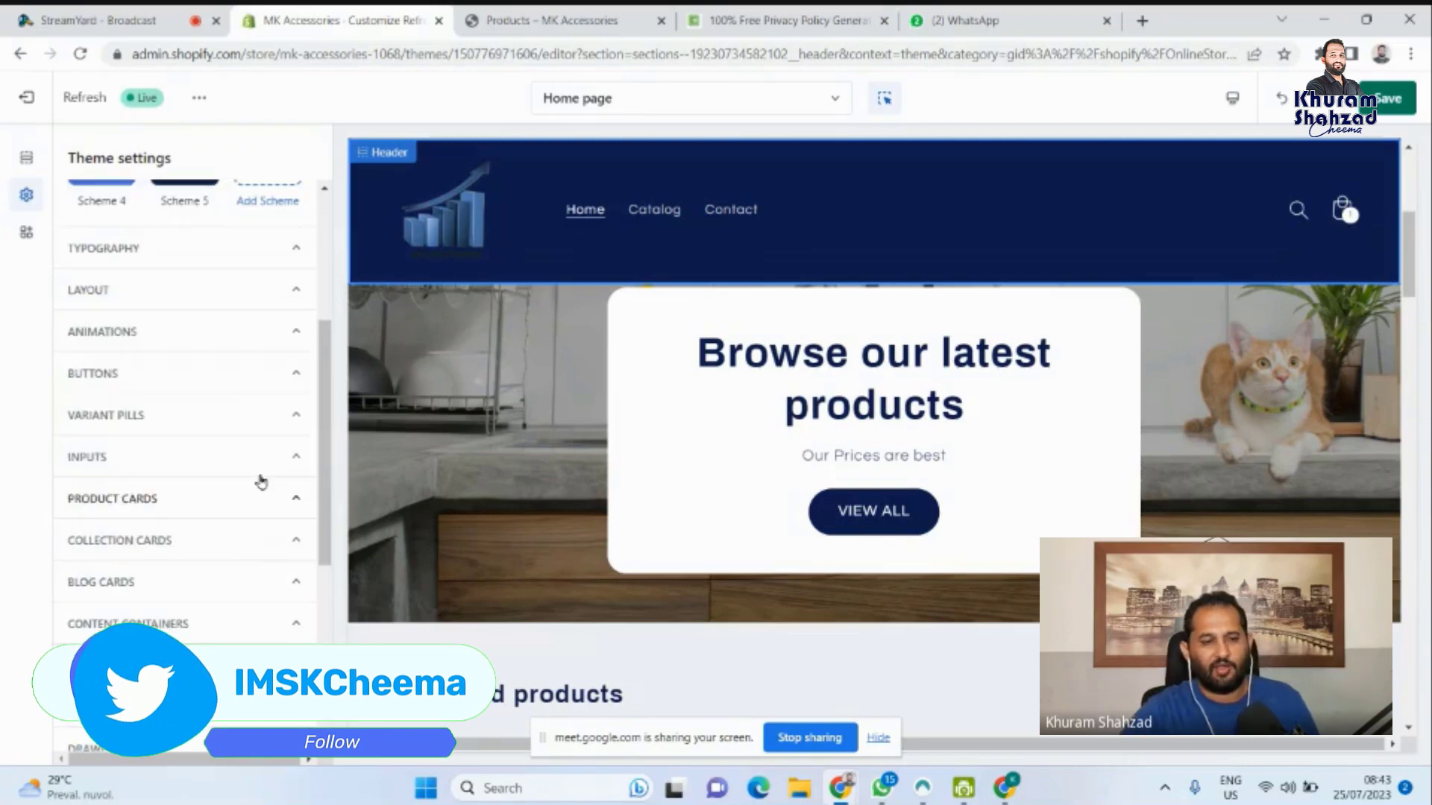
Open color Scheme 1 in the theme settings and set its text color to the red #DD1D1D.
left_click_drag(324, 384, 321, 280)
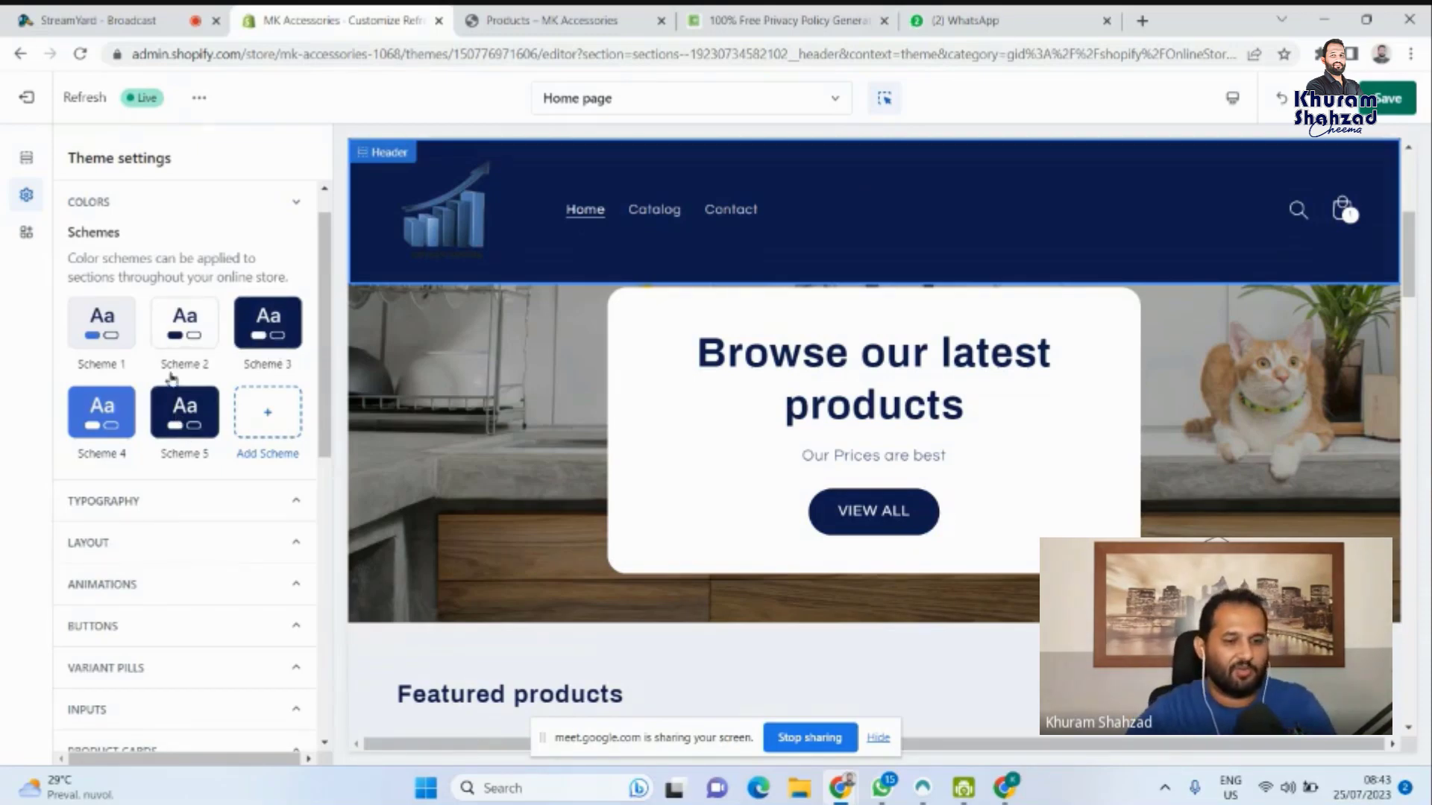
left_click(103, 331)
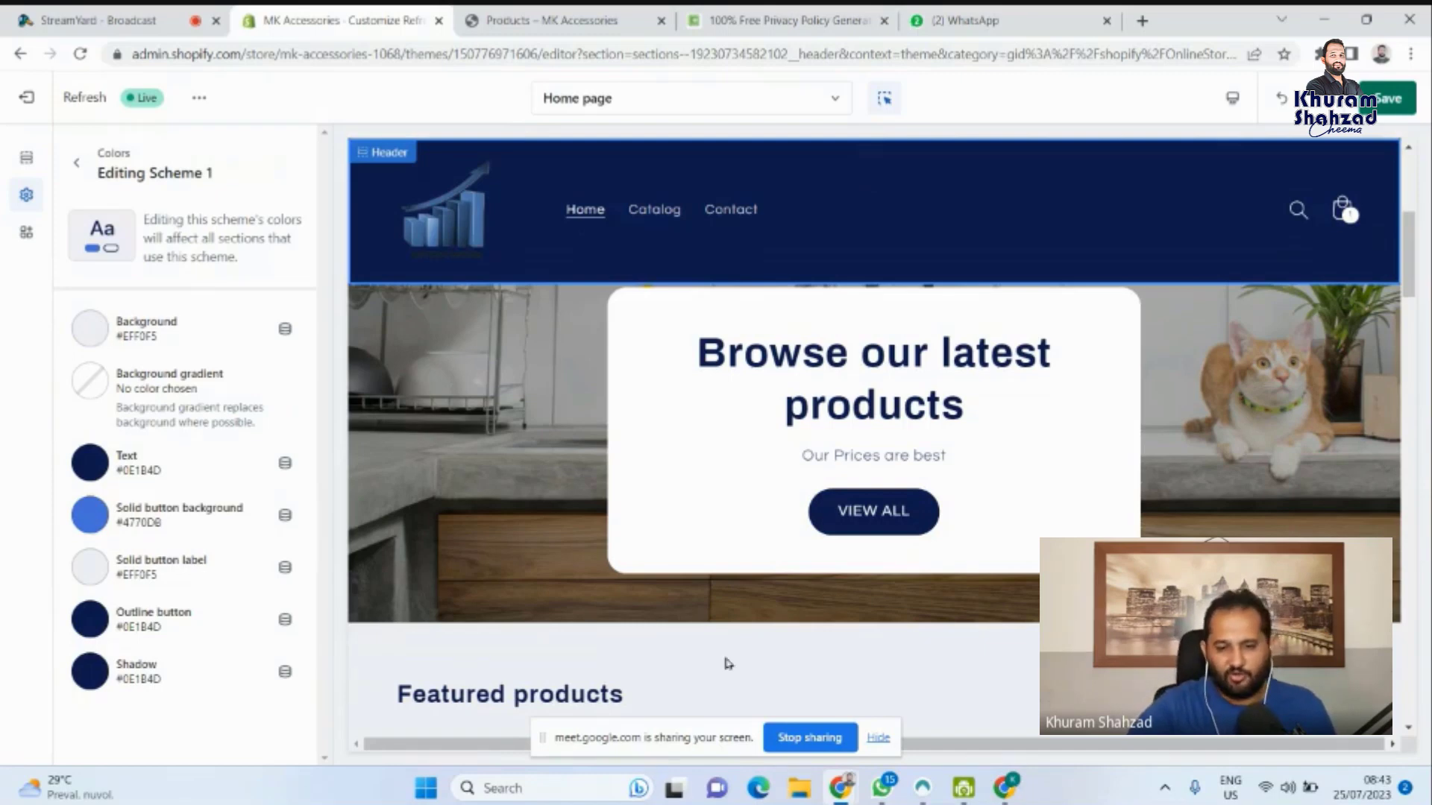
scroll(729, 663, "down", 3)
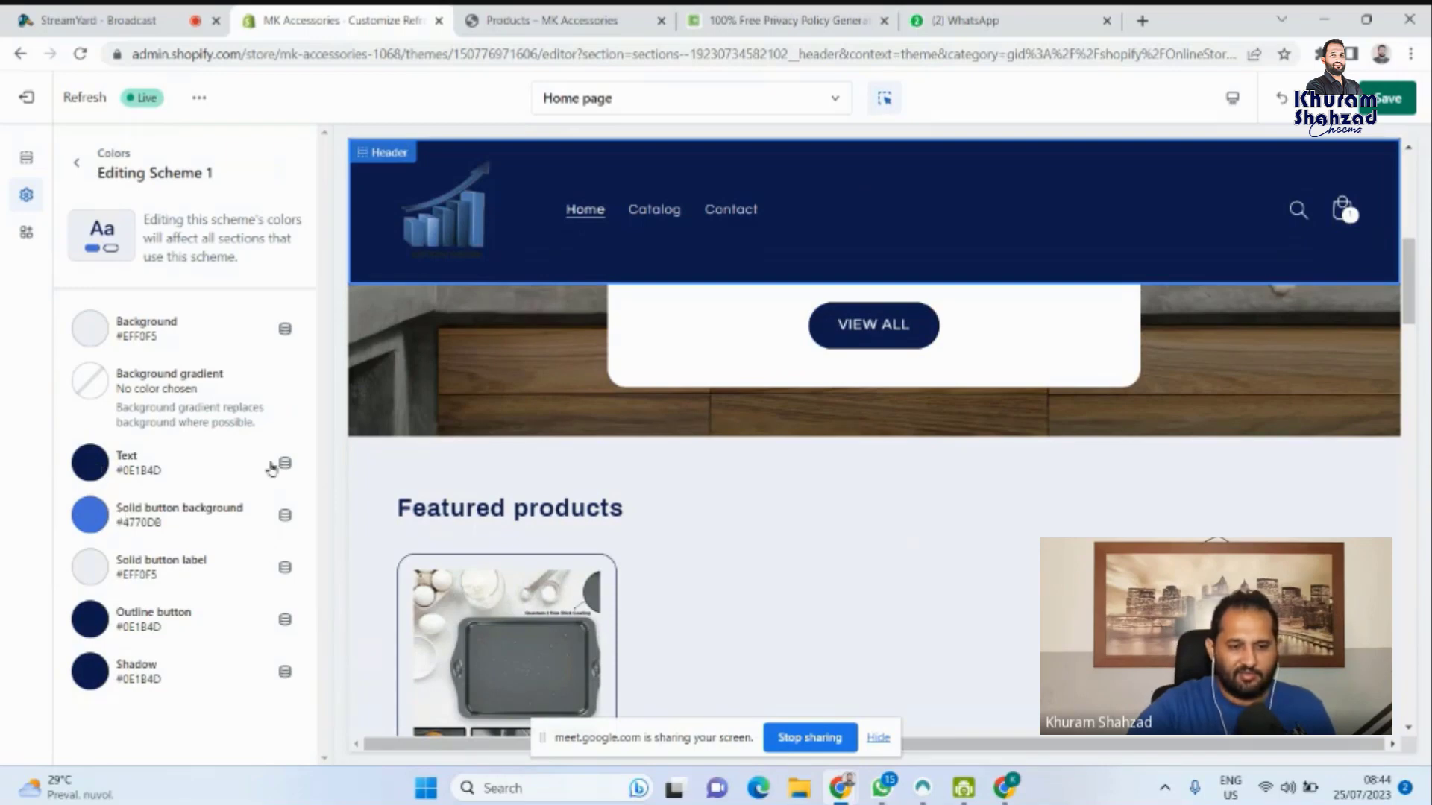
left_click(103, 465)
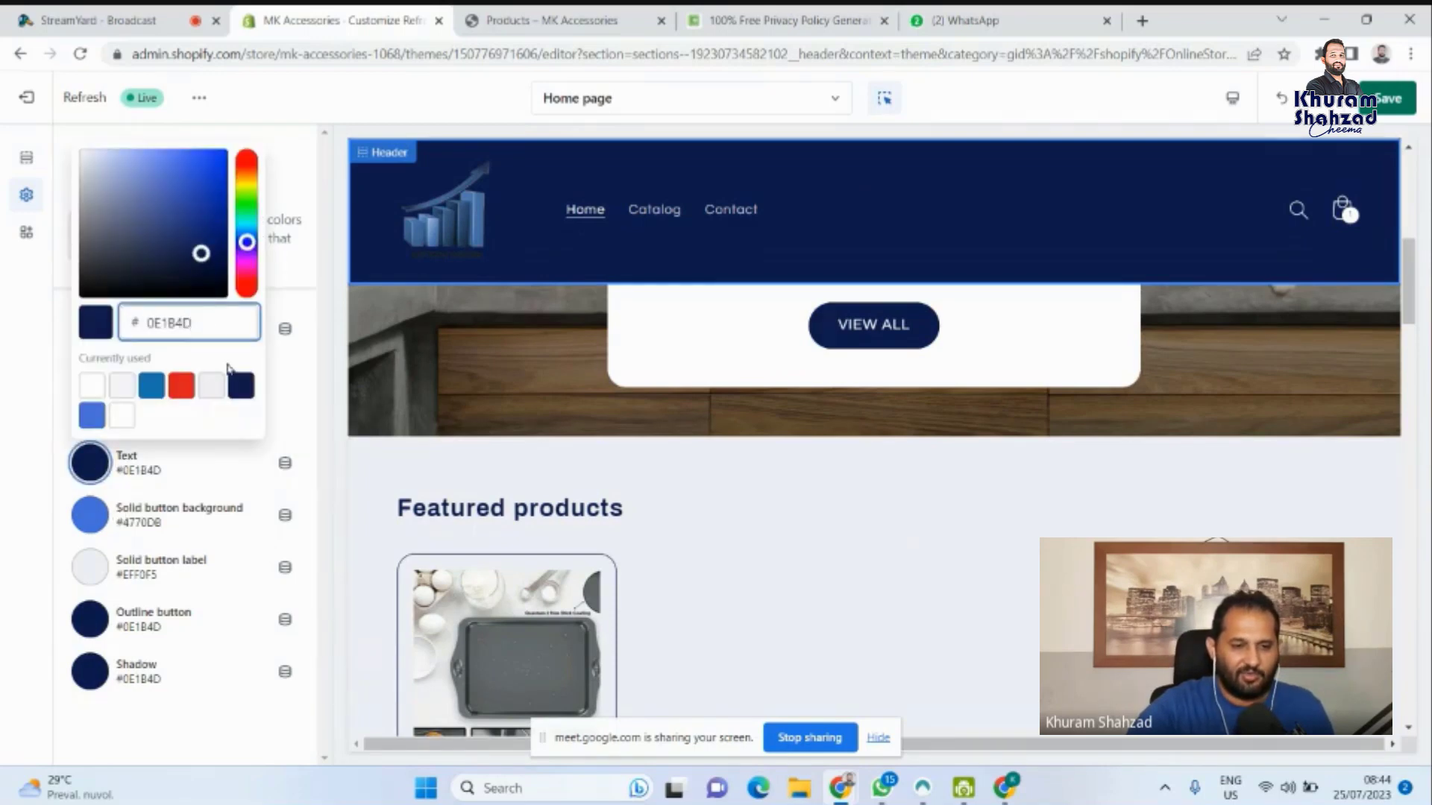
left_click(182, 387)
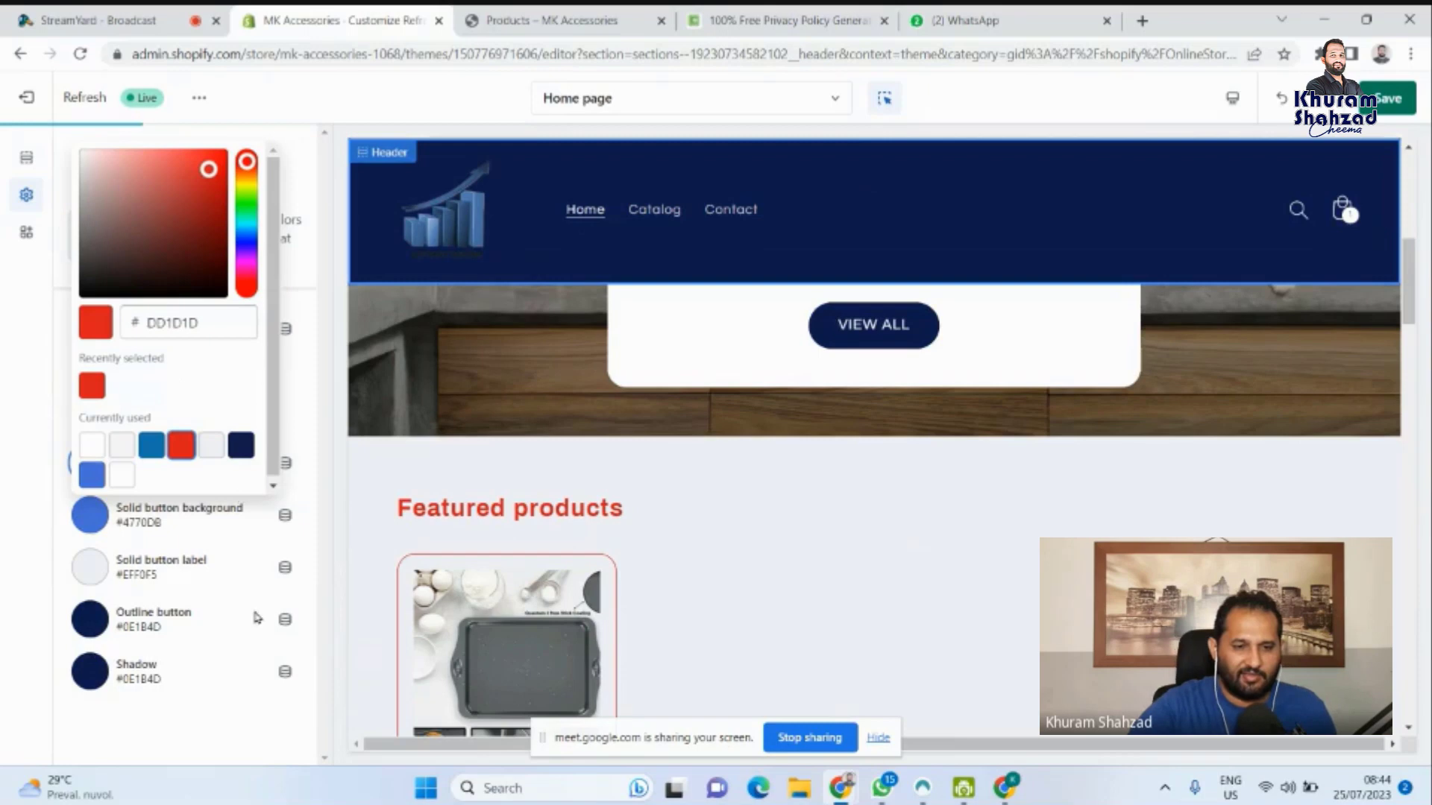
Set Scheme 1's solid button background to the golden color #DBAA47.
left_click(90, 515)
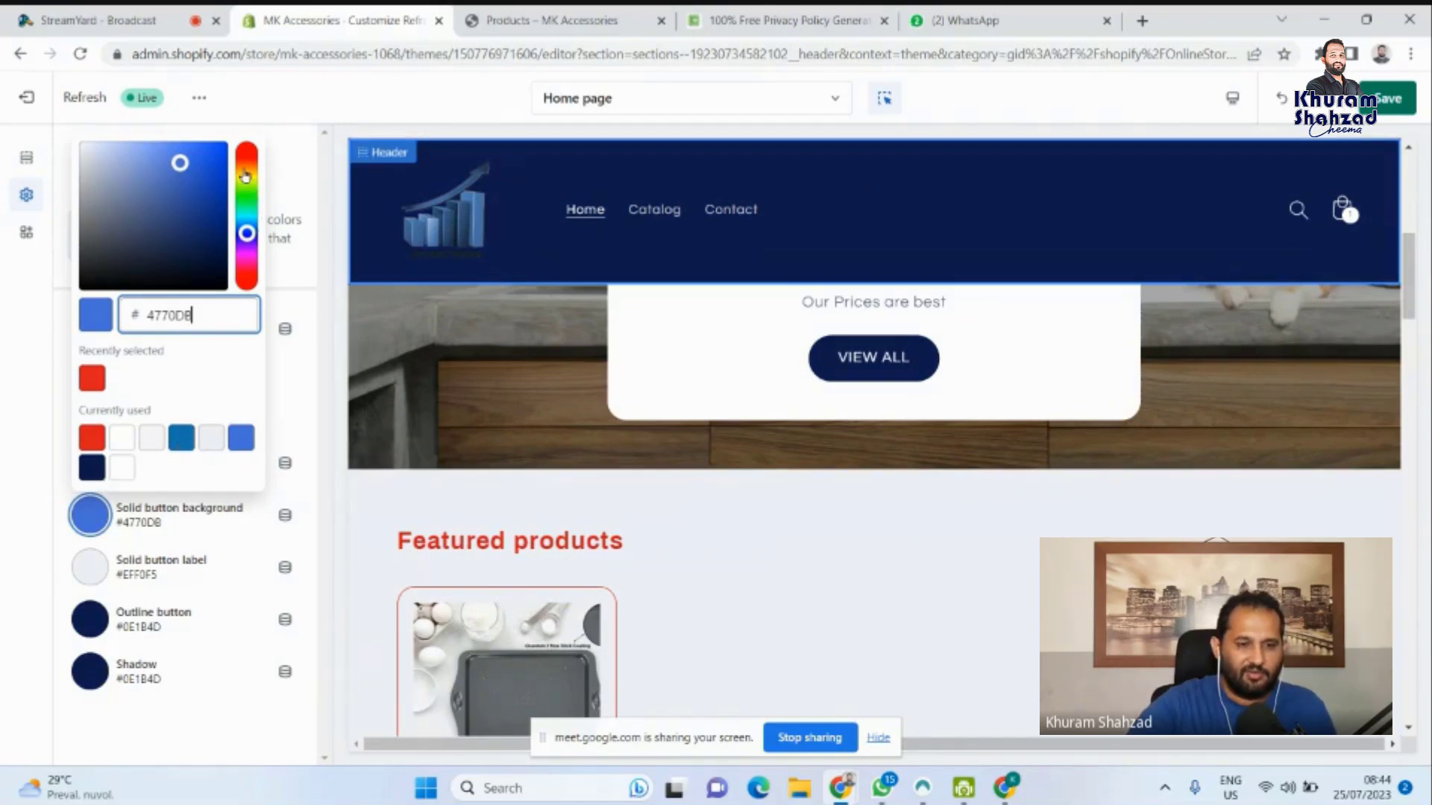
left_click(246, 170)
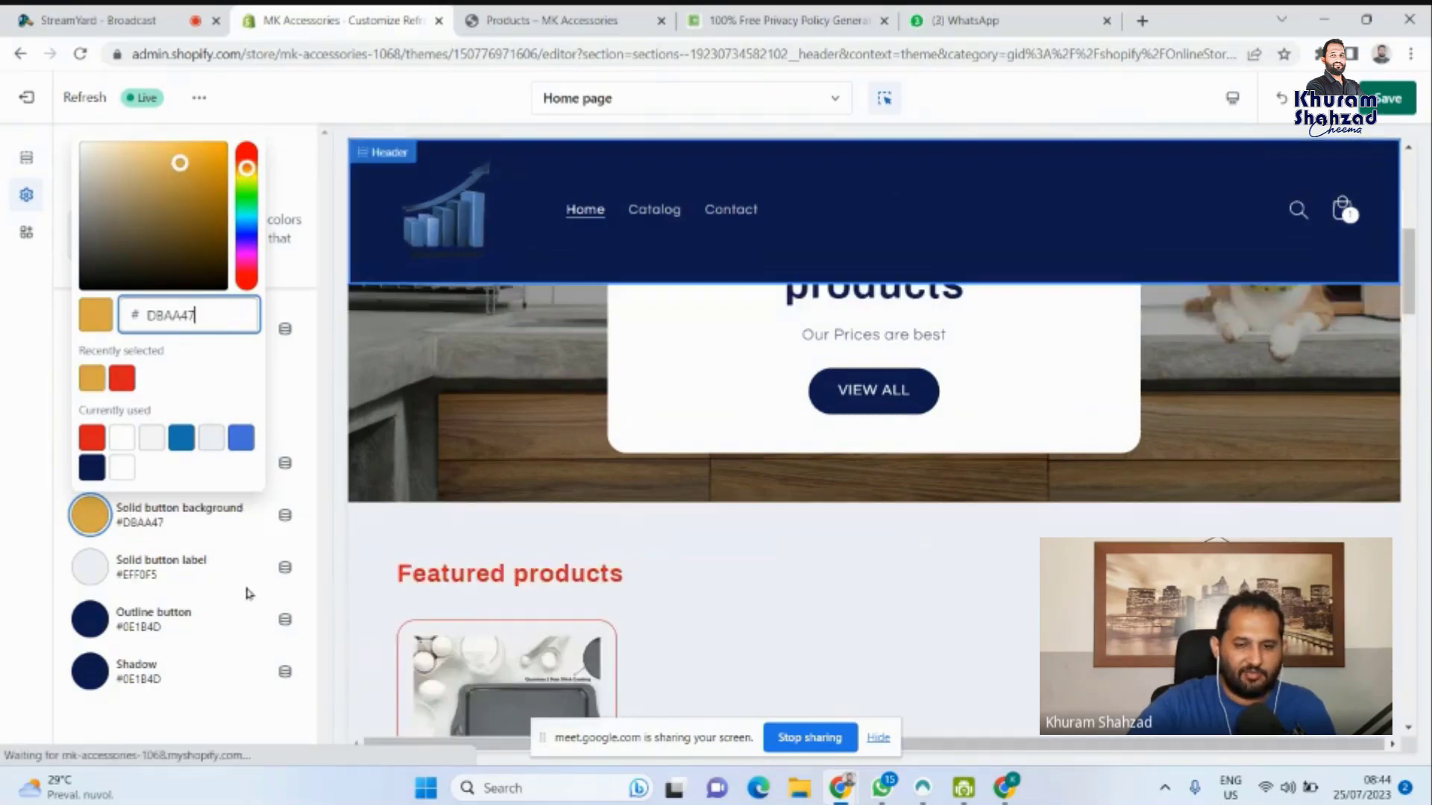
left_click(248, 594)
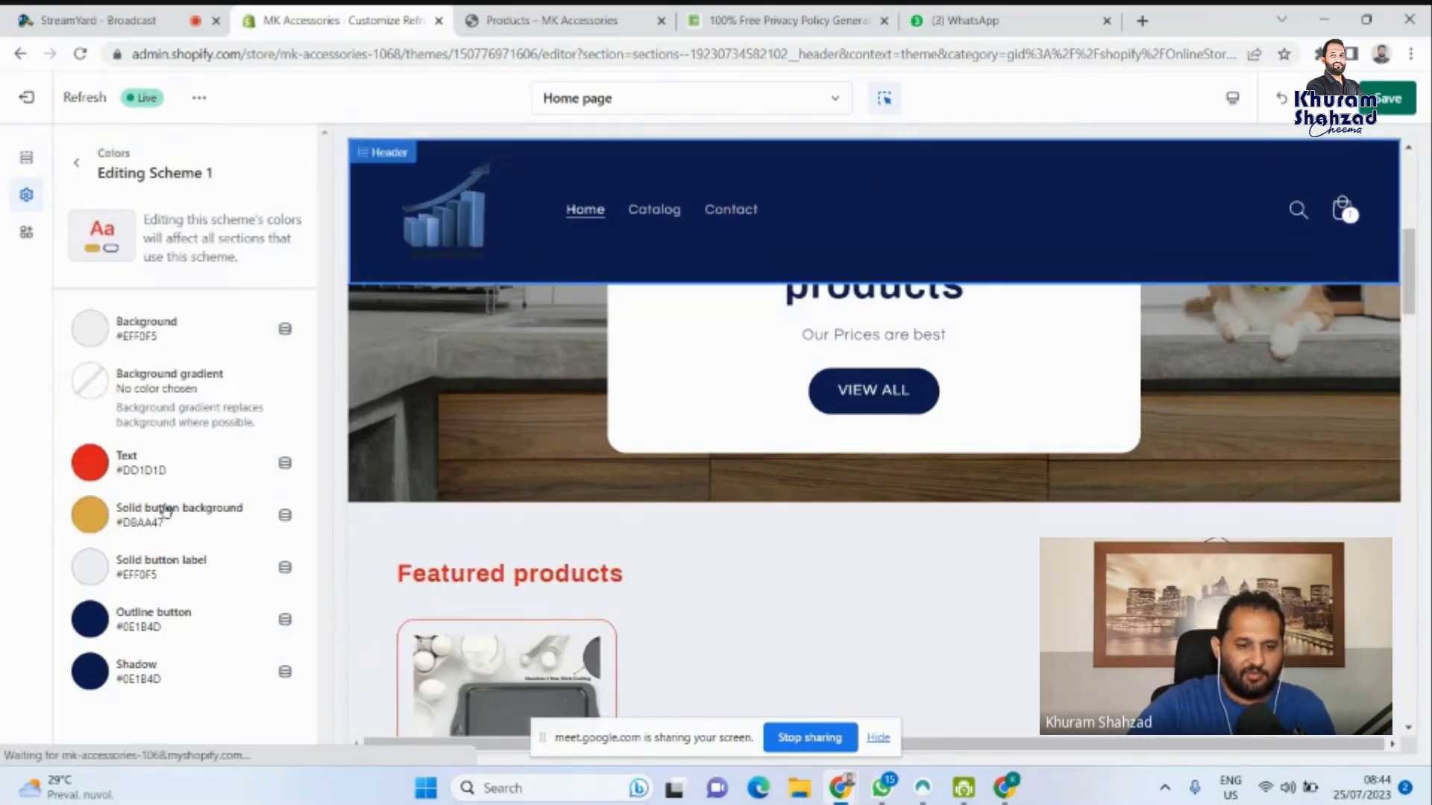
Set Scheme 1's solid button label to the blue #1773B0 already used in the theme.
left_click(161, 568)
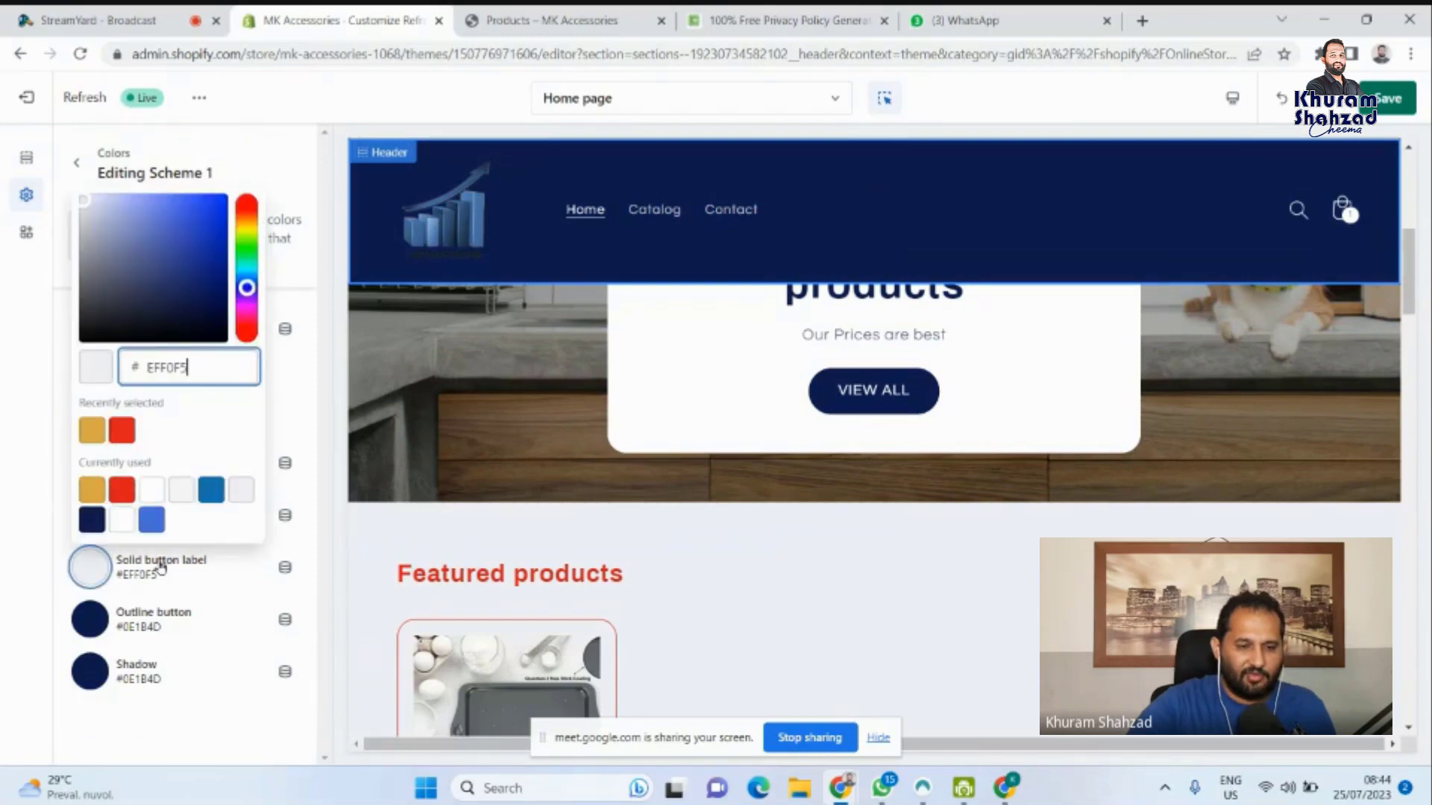
left_click(212, 492)
left_click(195, 640)
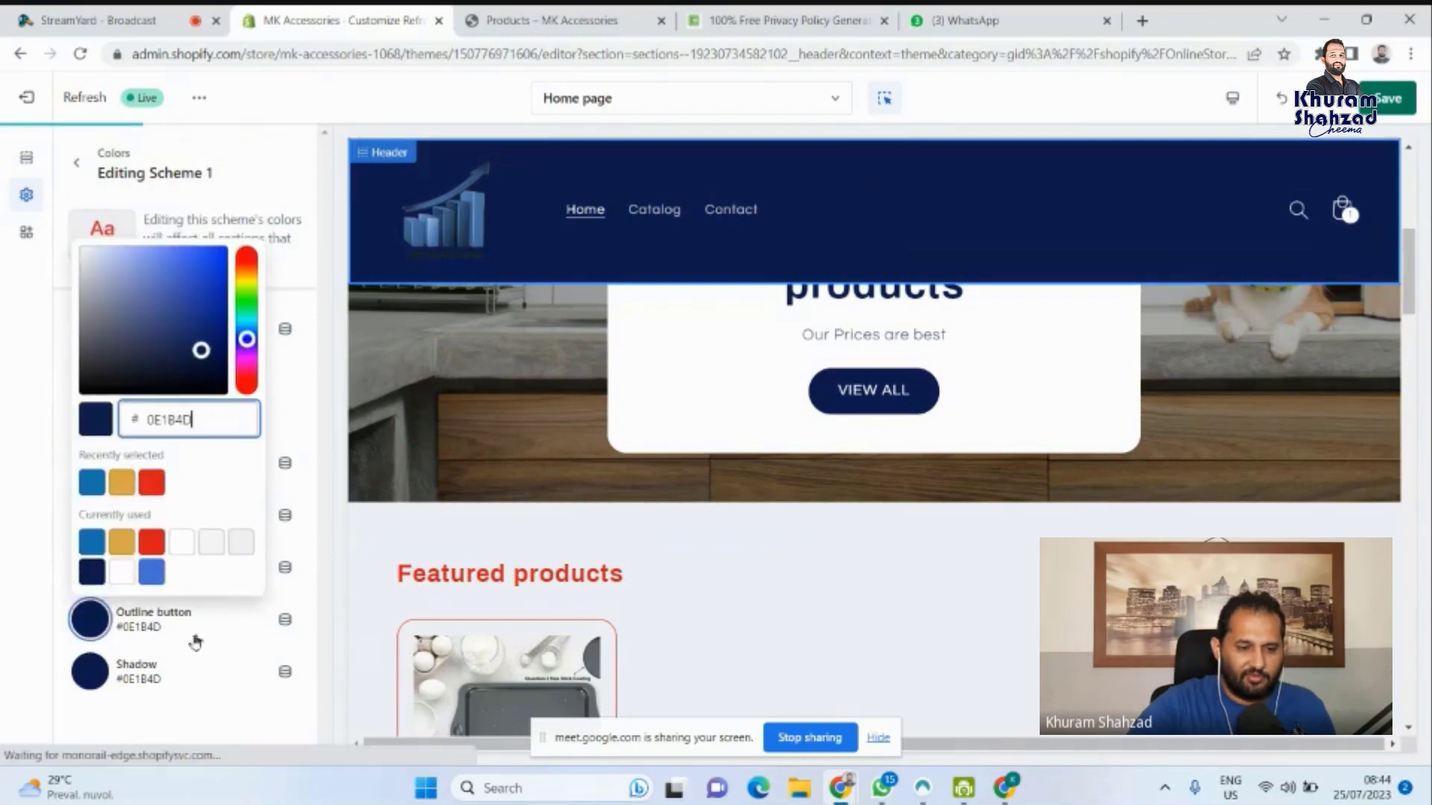
left_click(136, 628)
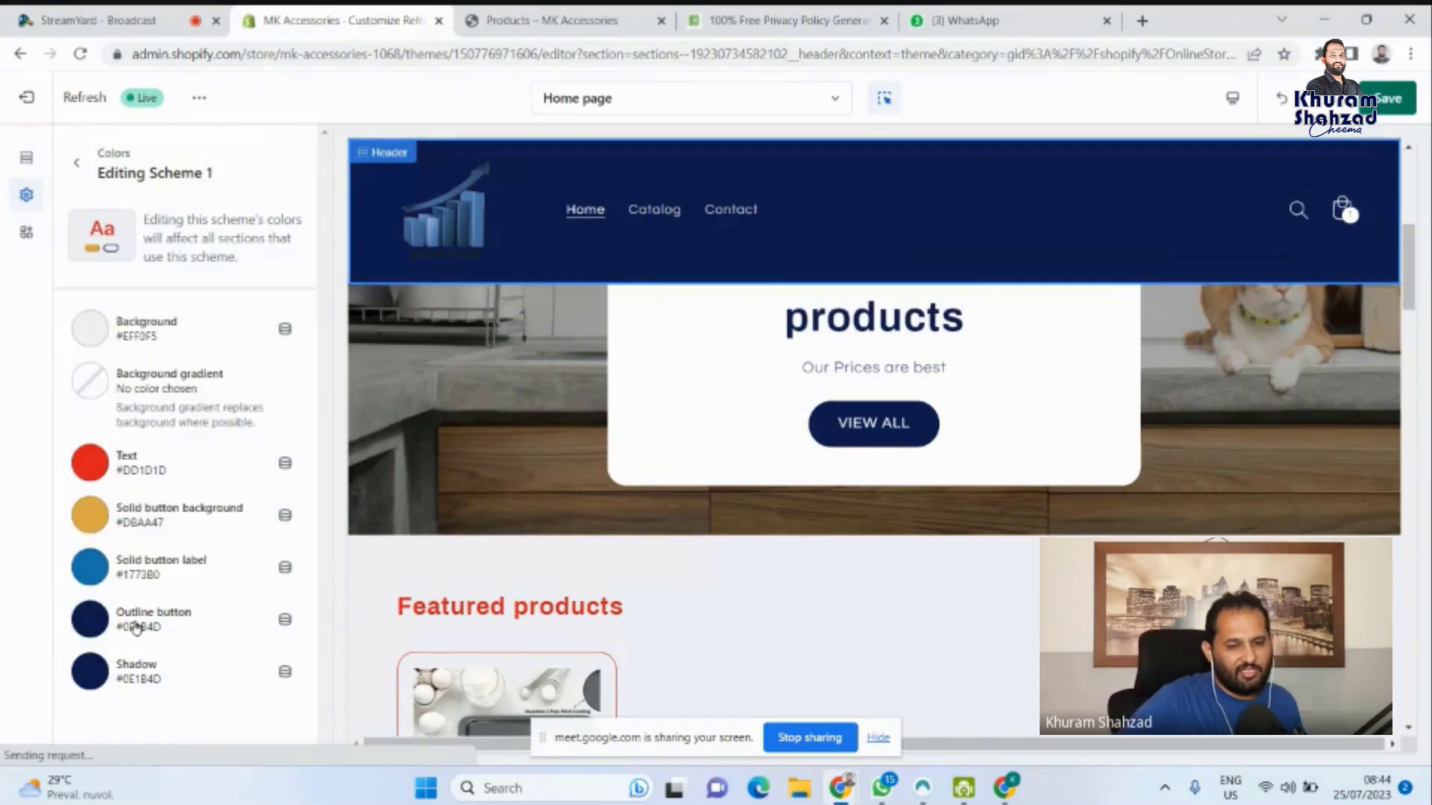
Try the blue #1773B0 as Scheme 1's outline button color and restore it to the navy #0E1B4D.
left_click(91, 620)
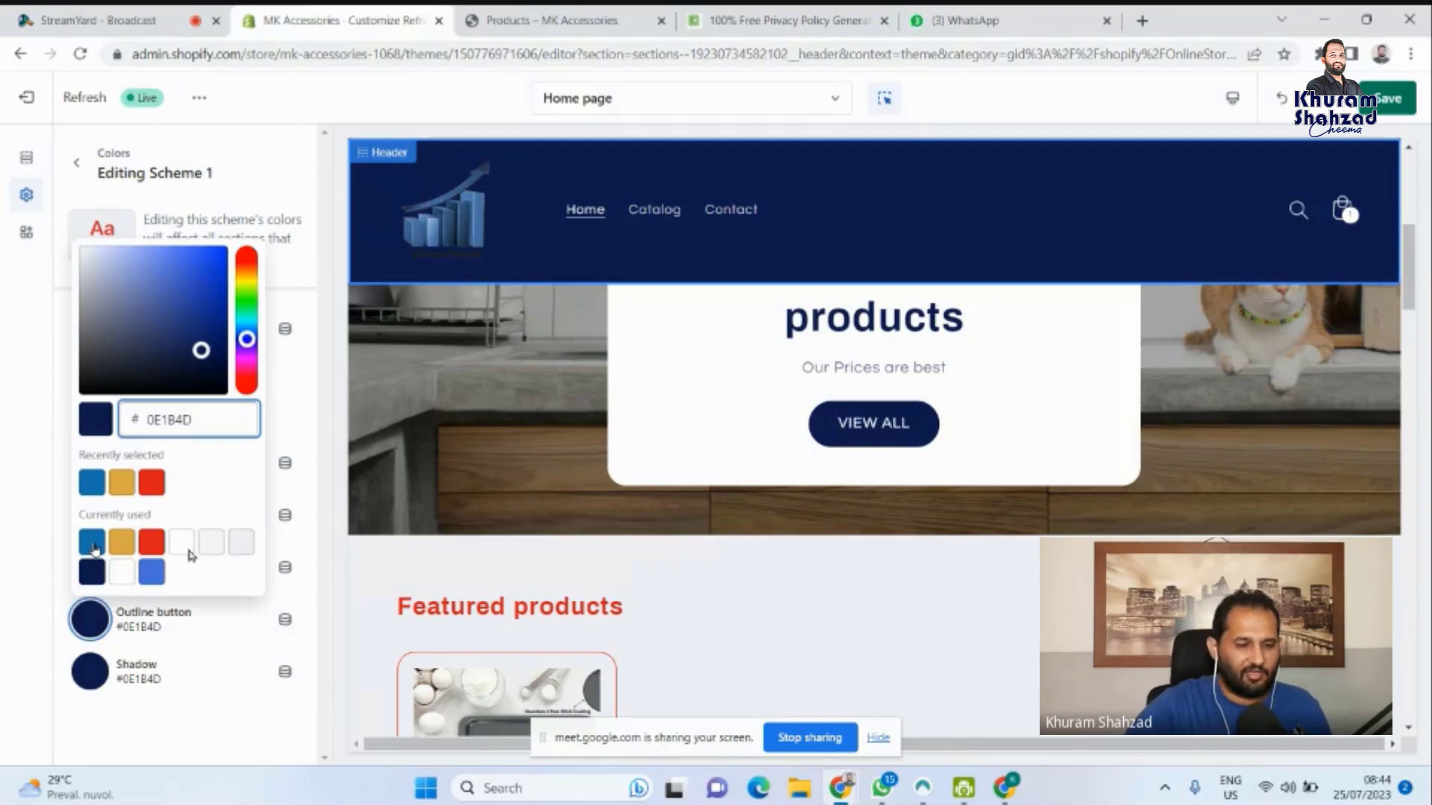
left_click(92, 542)
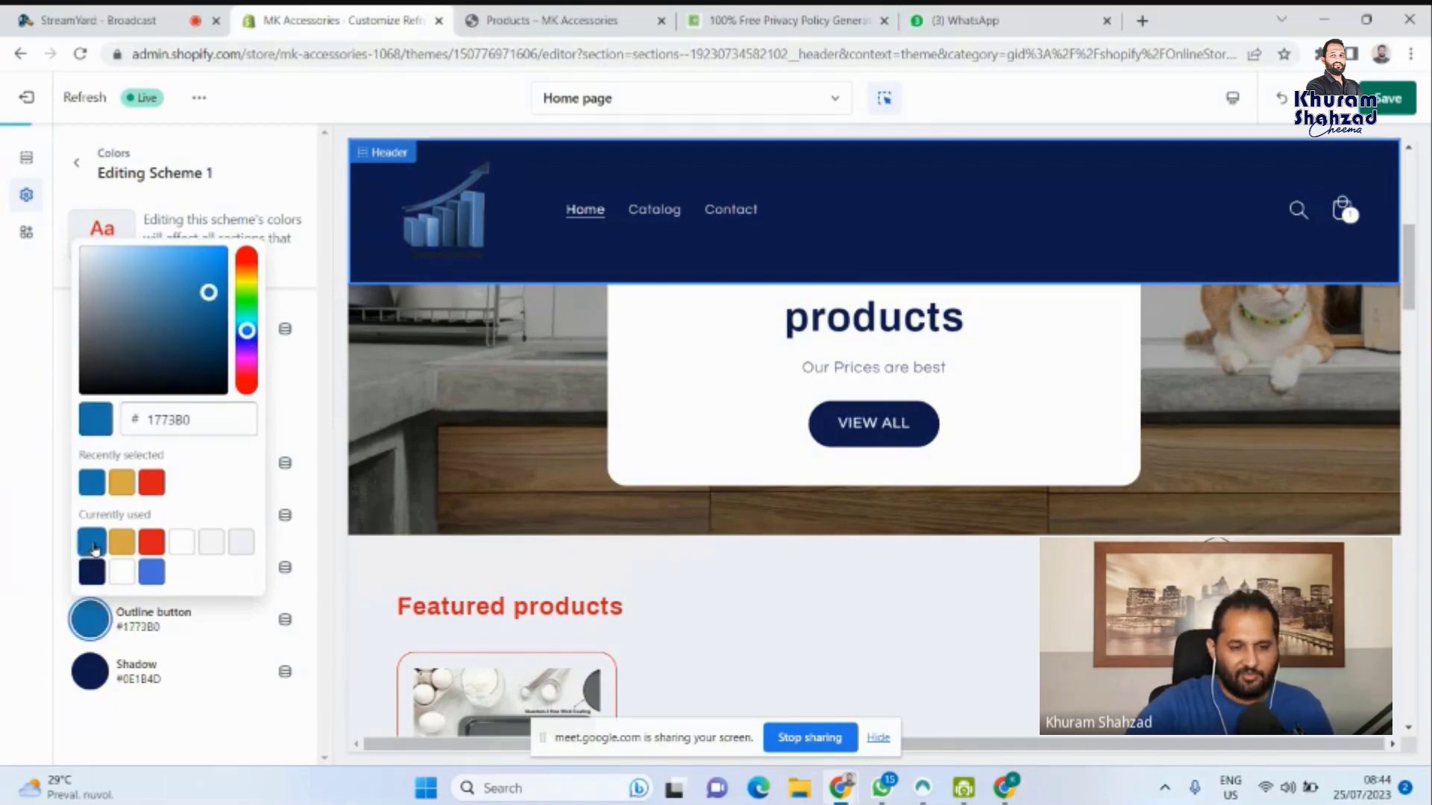
left_click(170, 652)
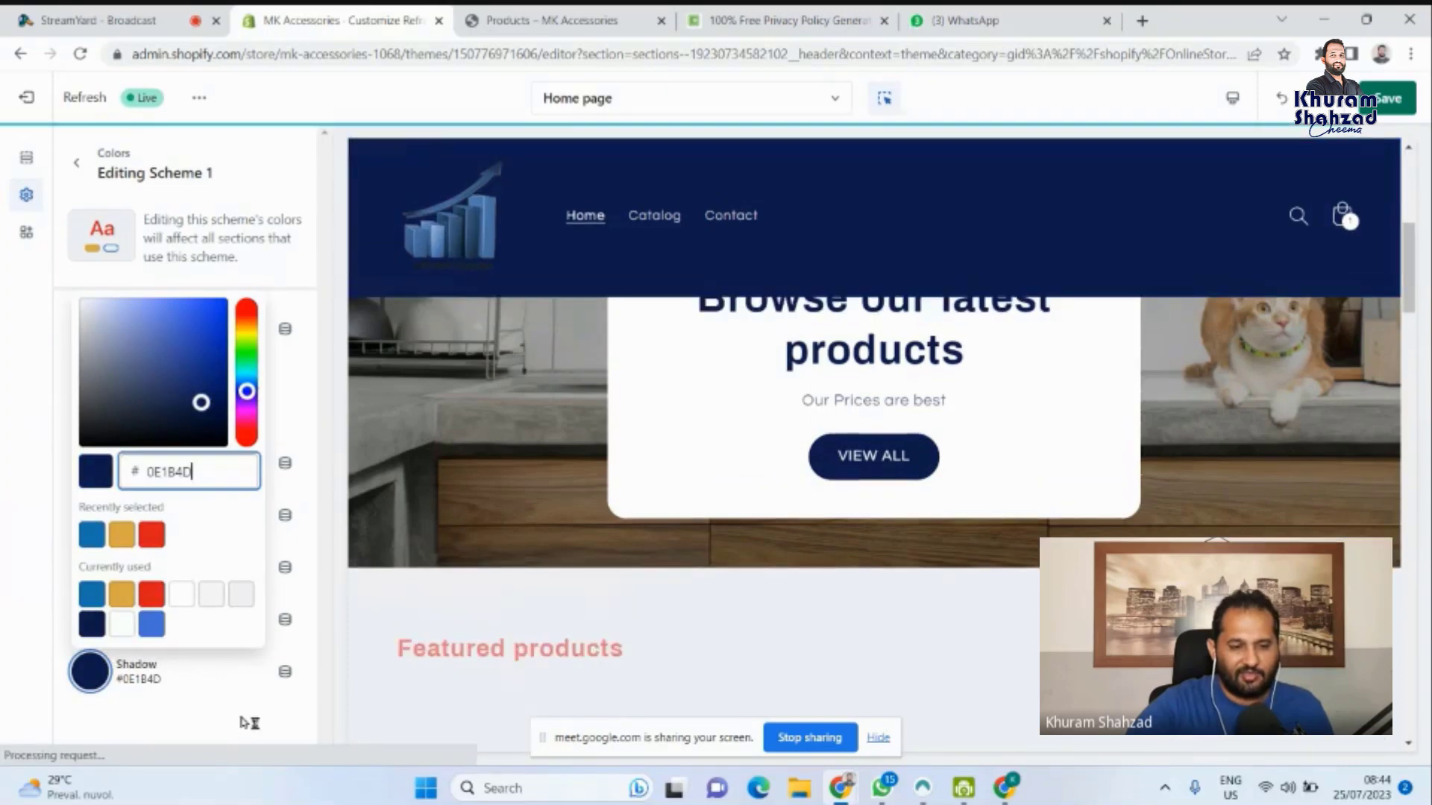
left_click(240, 721)
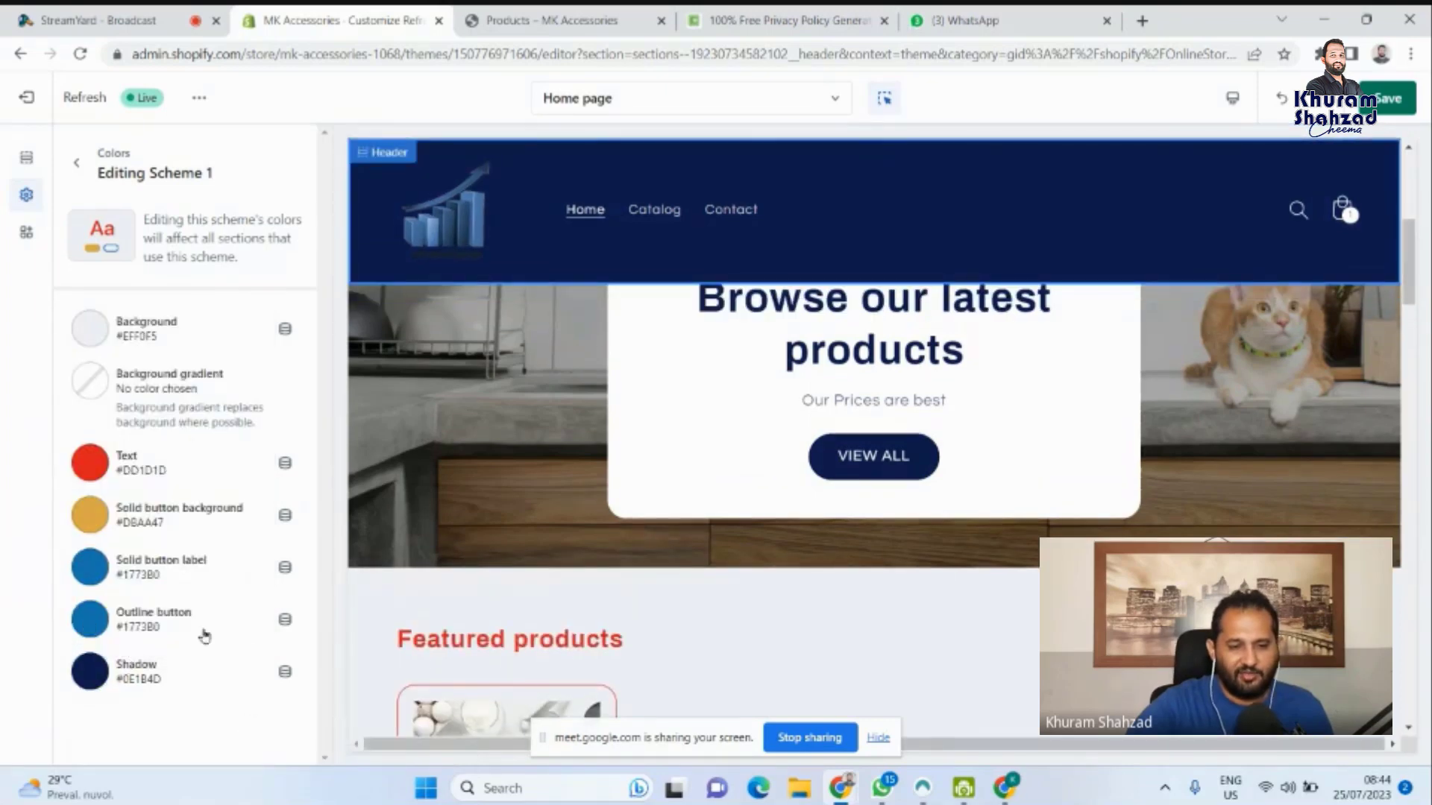
left_click(138, 610)
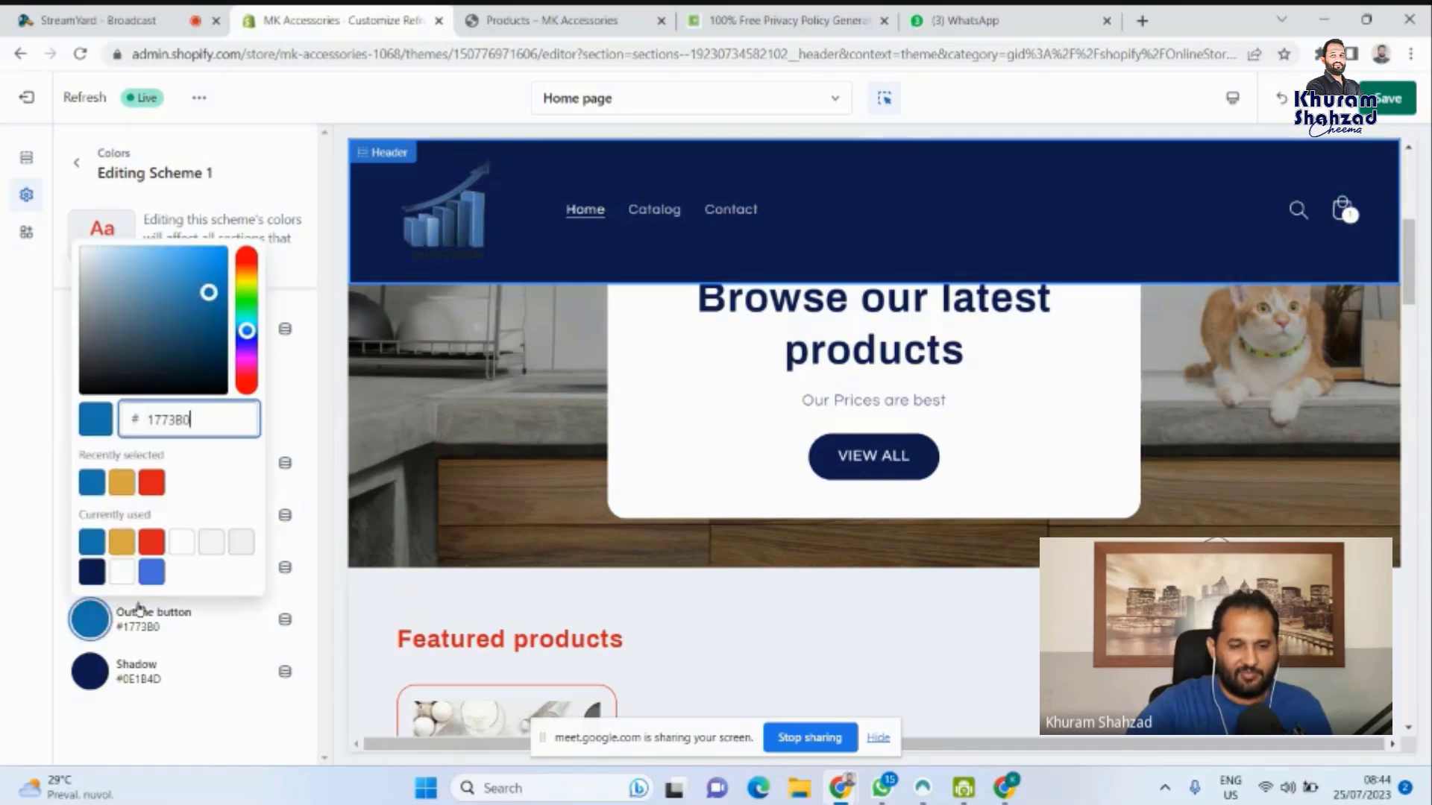
left_click(92, 572)
left_click(203, 704)
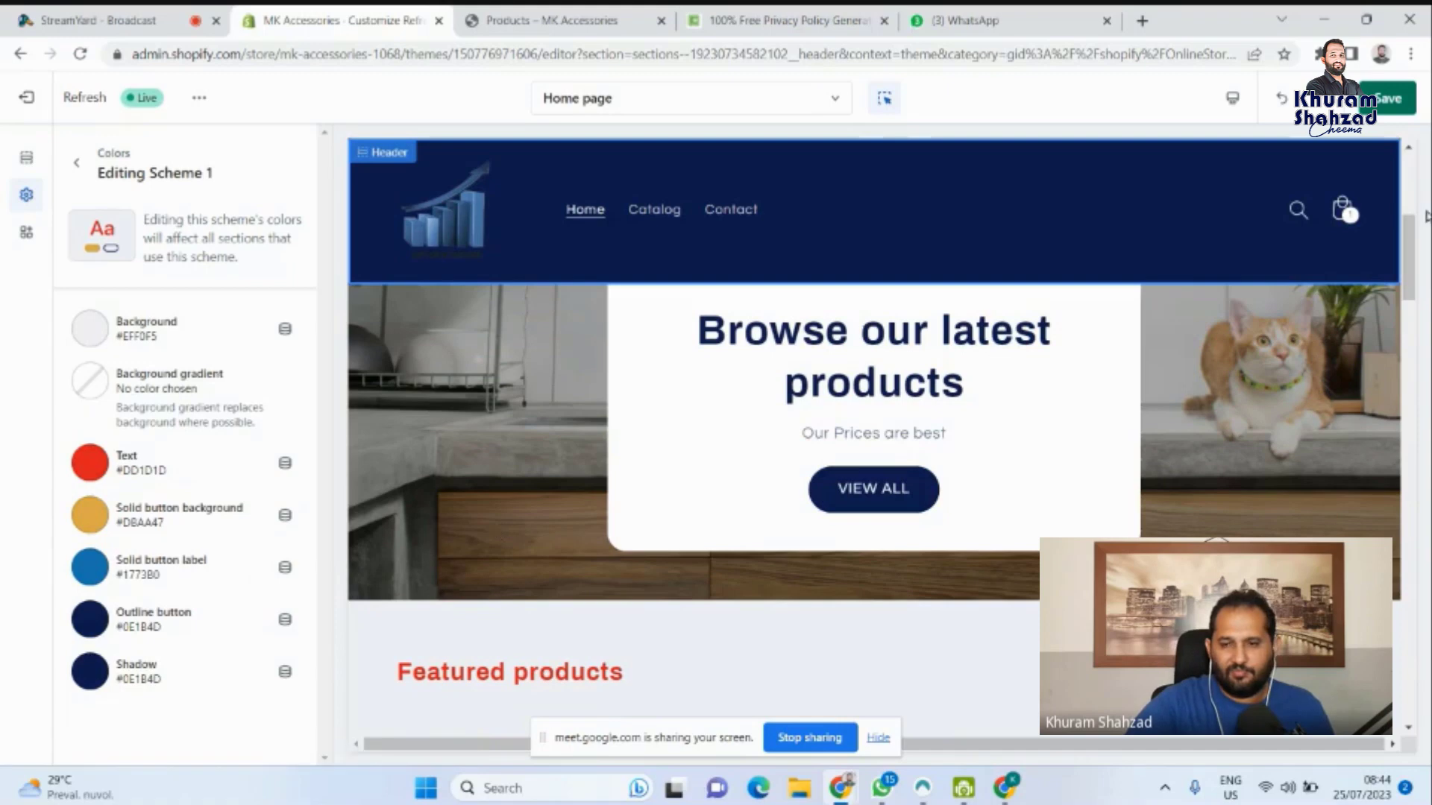
Review the Scheme 1 colors down the home page preview and check Scheme 2's color settings without changing them.
left_click_drag(1426, 217, 1423, 367)
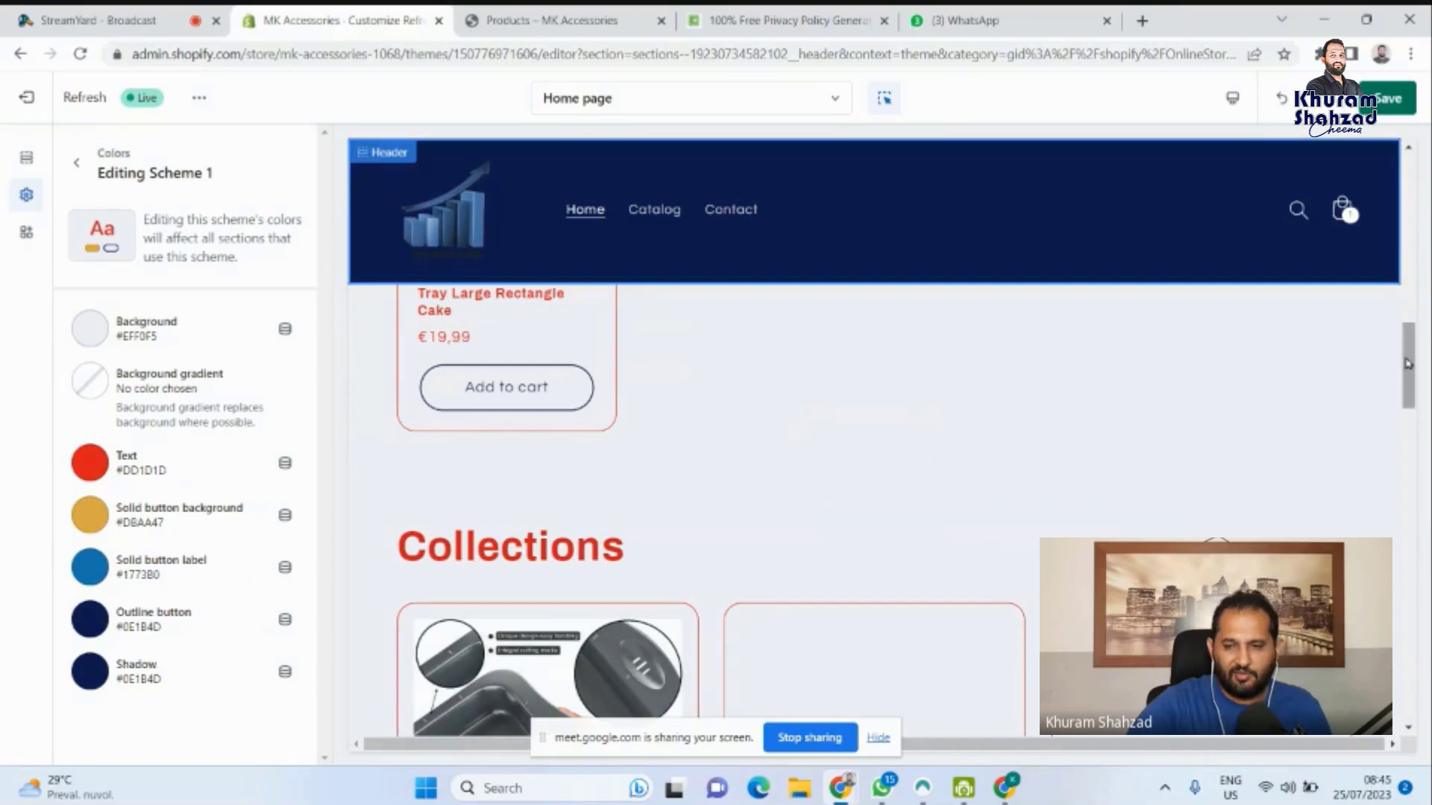
left_click_drag(1408, 363, 1428, 572)
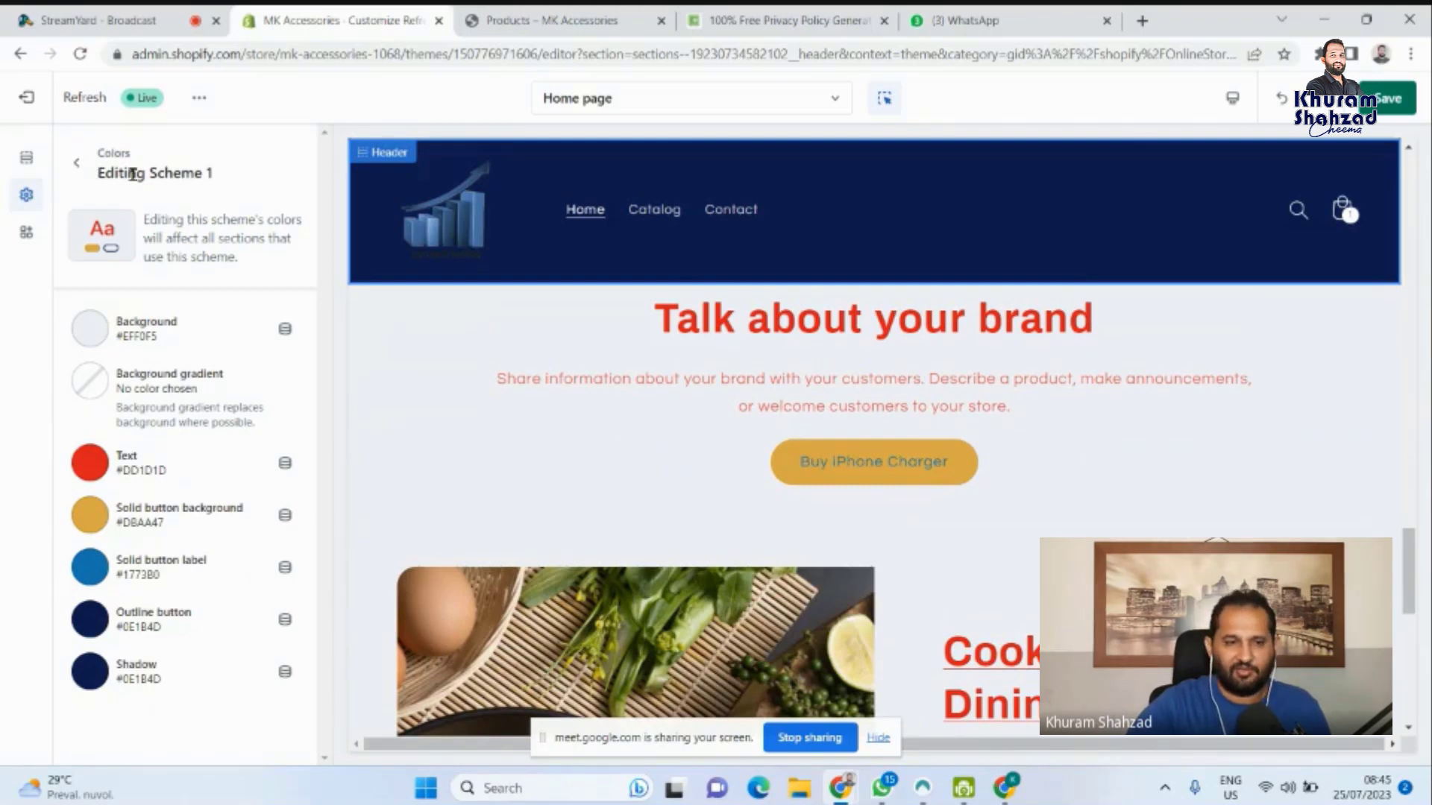
left_click(75, 163)
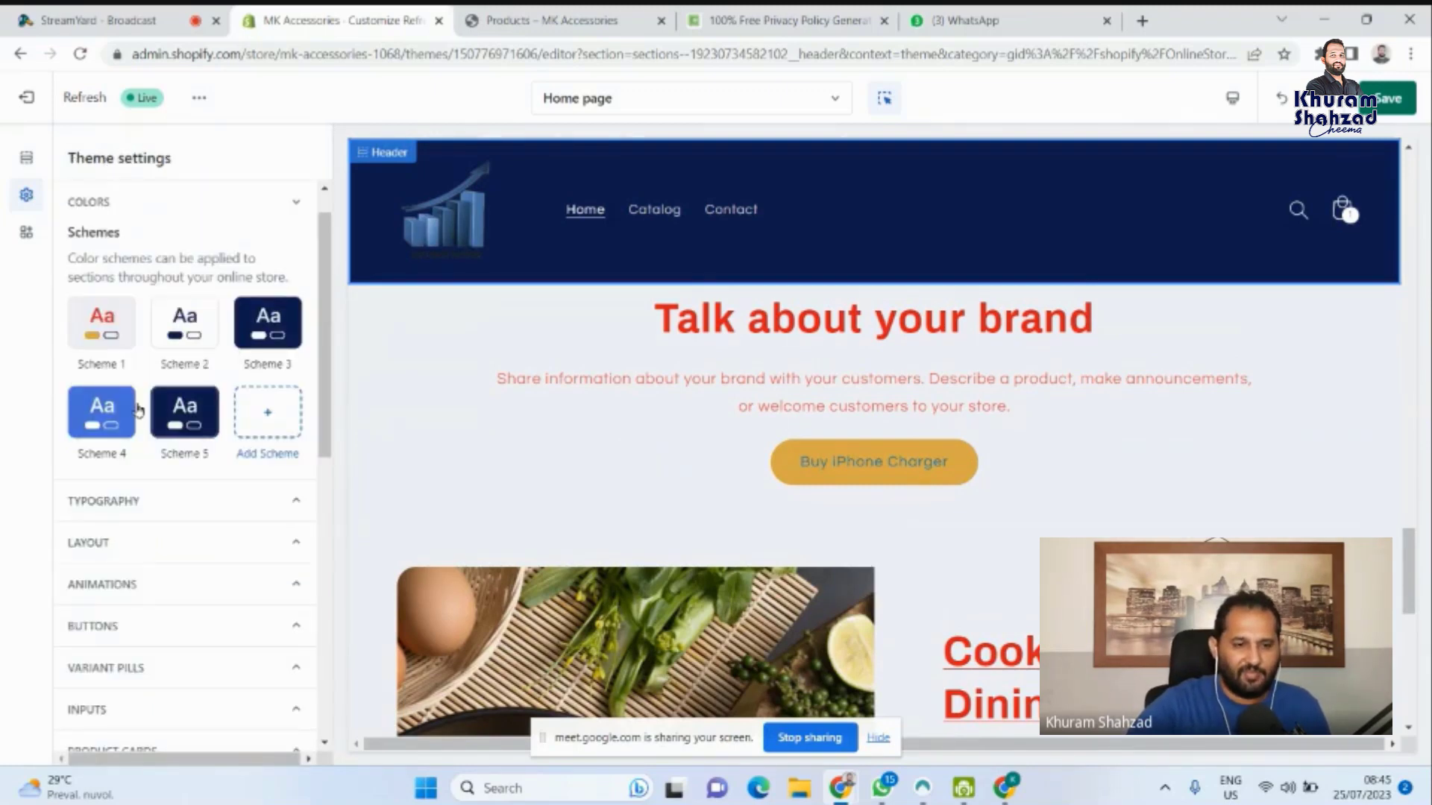
left_click(184, 322)
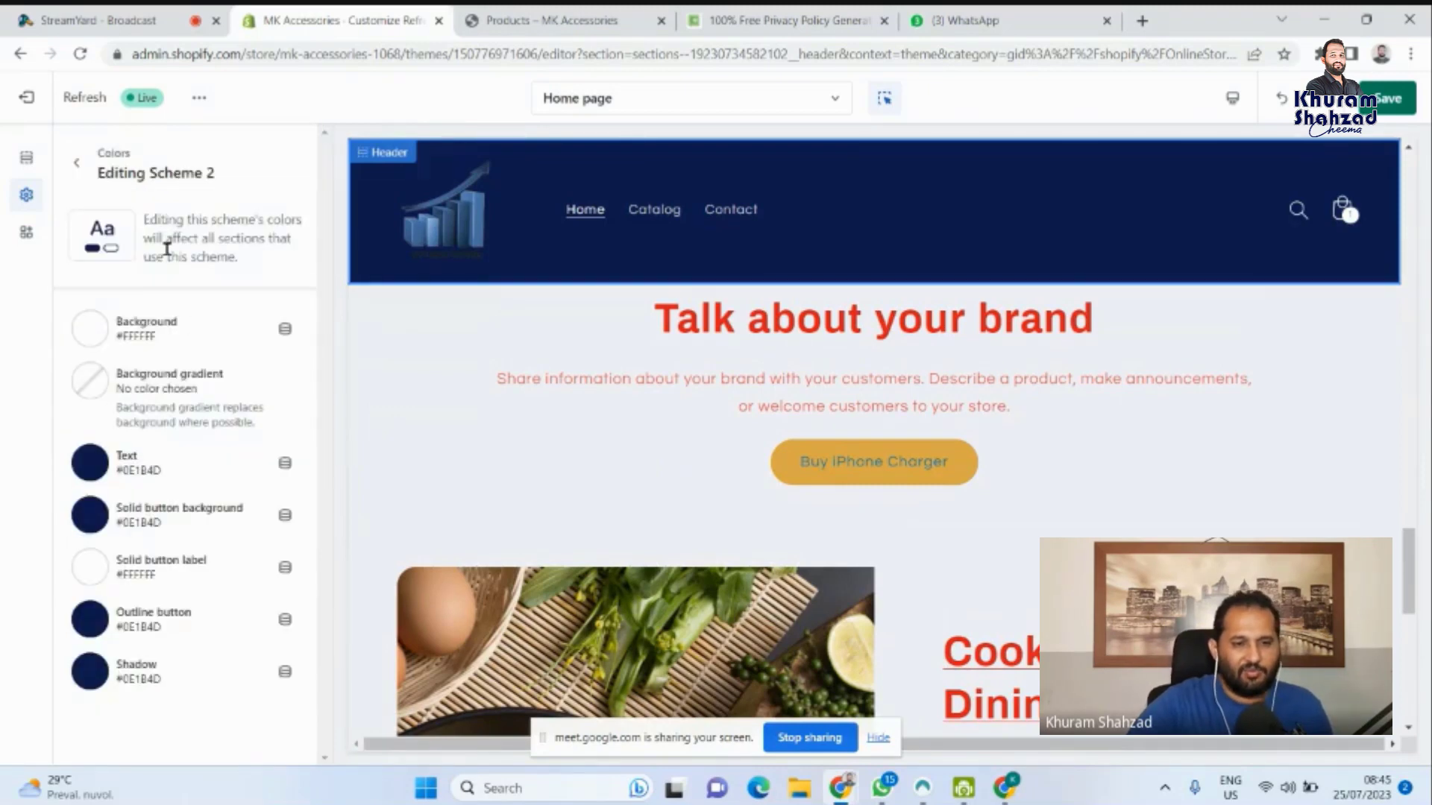
left_click(77, 164)
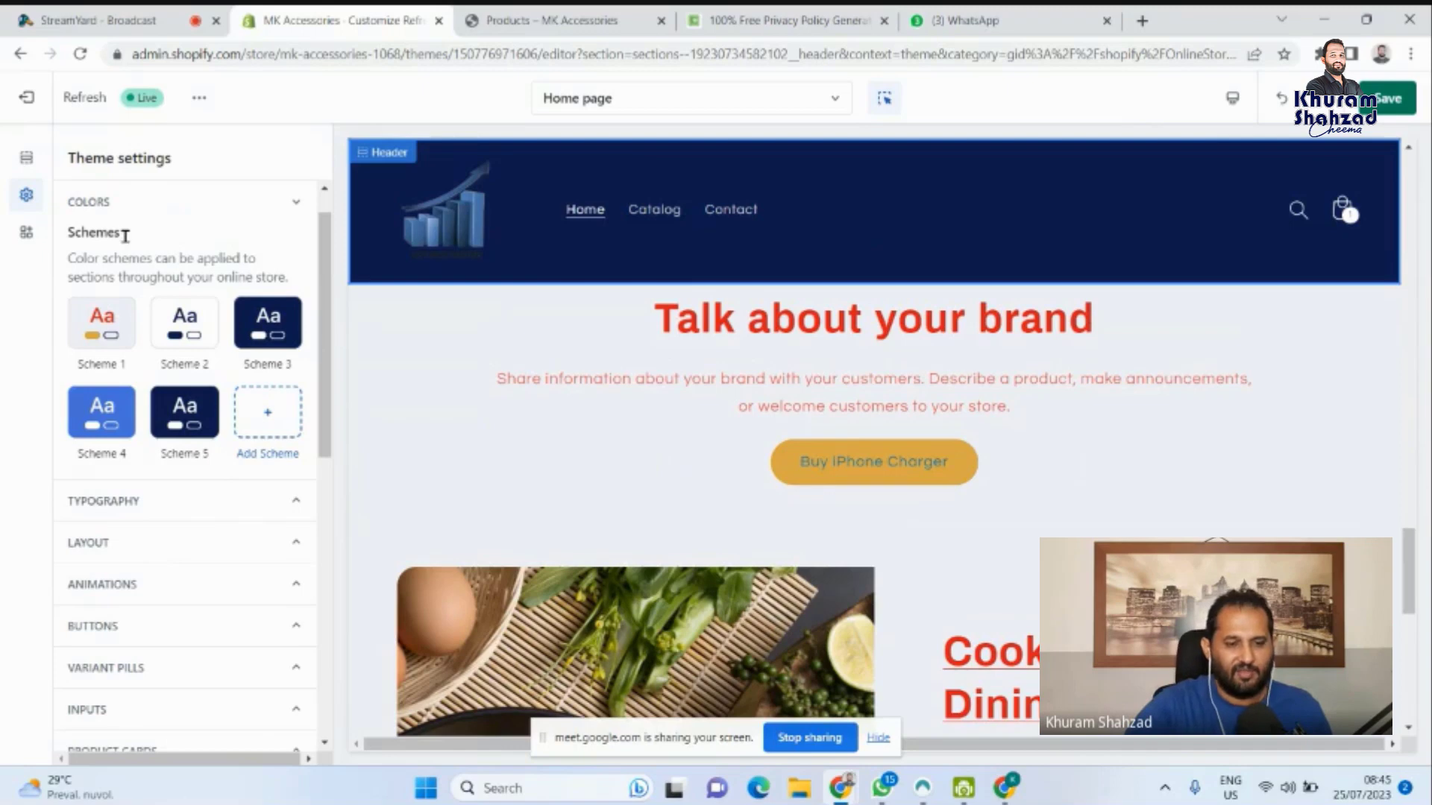
Change the headings font in the typography settings to the system font Sans-serif.
scroll(233, 482, "down", 1)
scroll(234, 482, "down", 1)
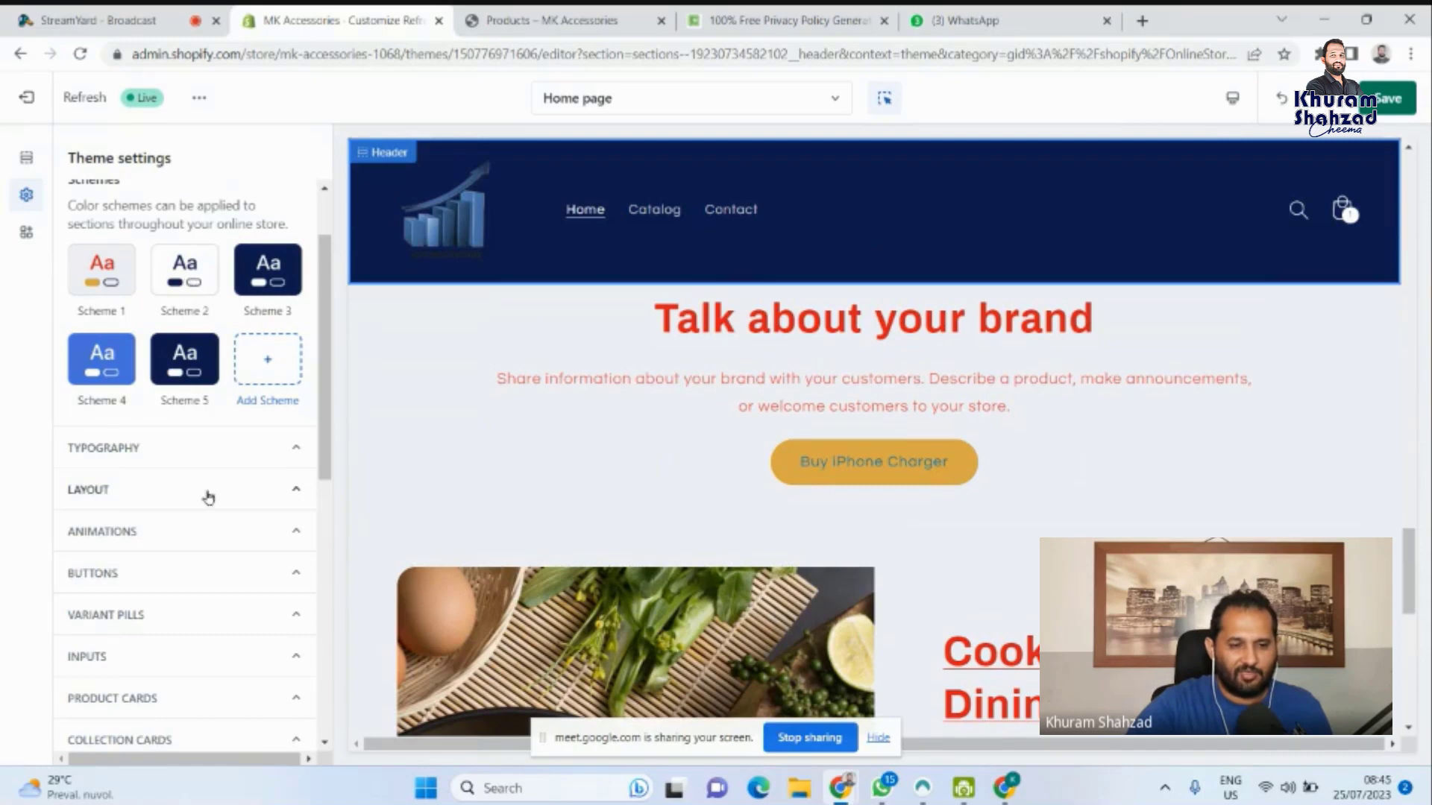
left_click(192, 451)
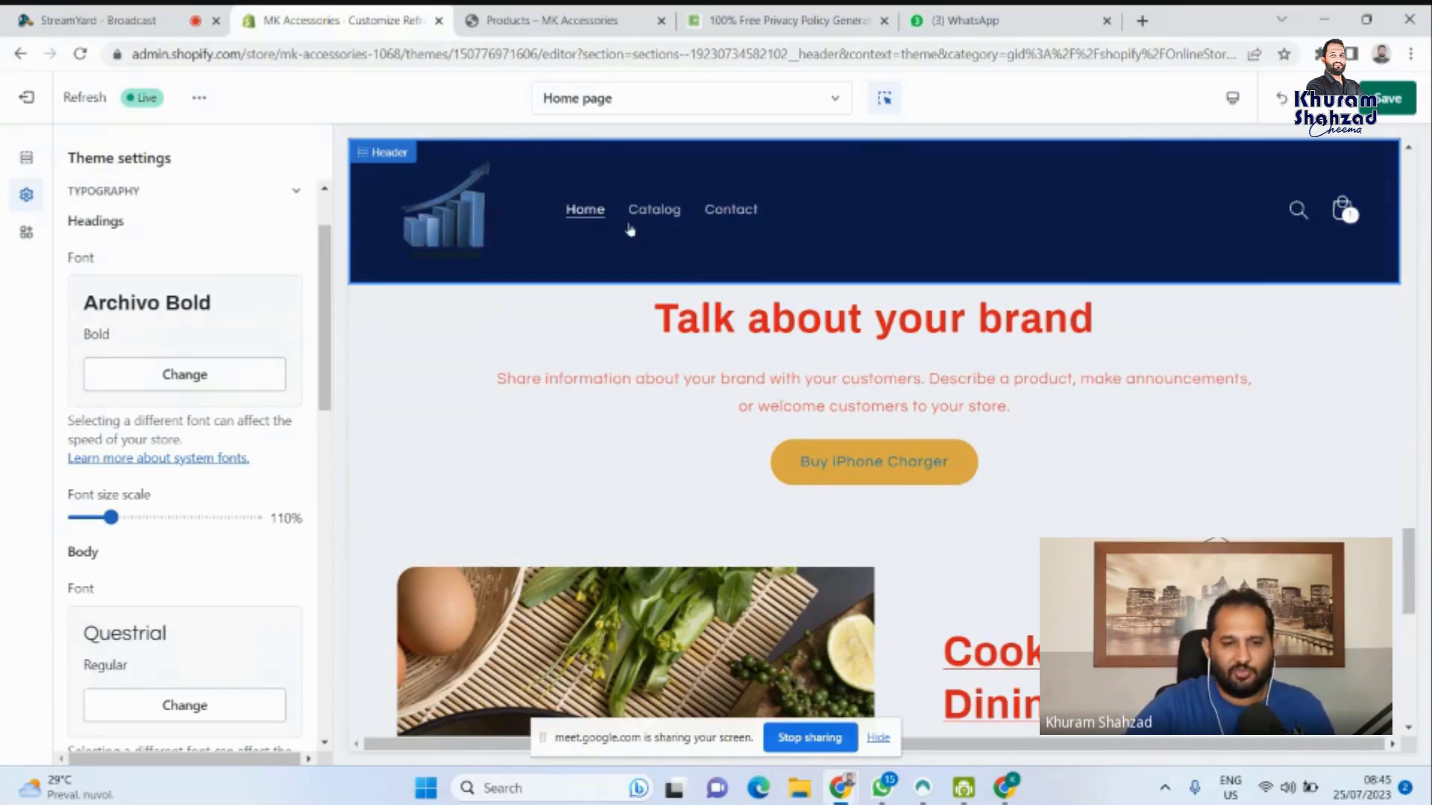
left_click(185, 375)
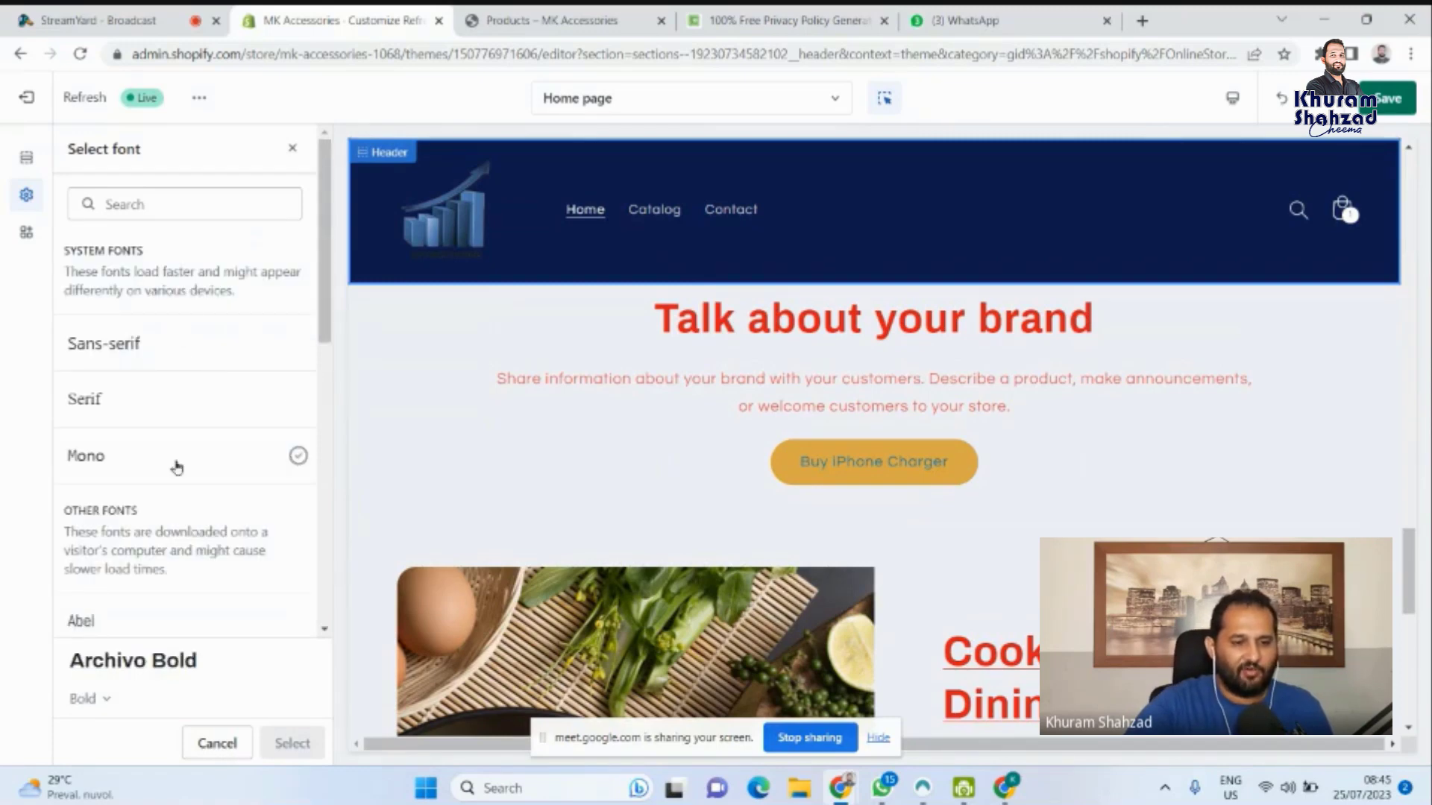
left_click(103, 349)
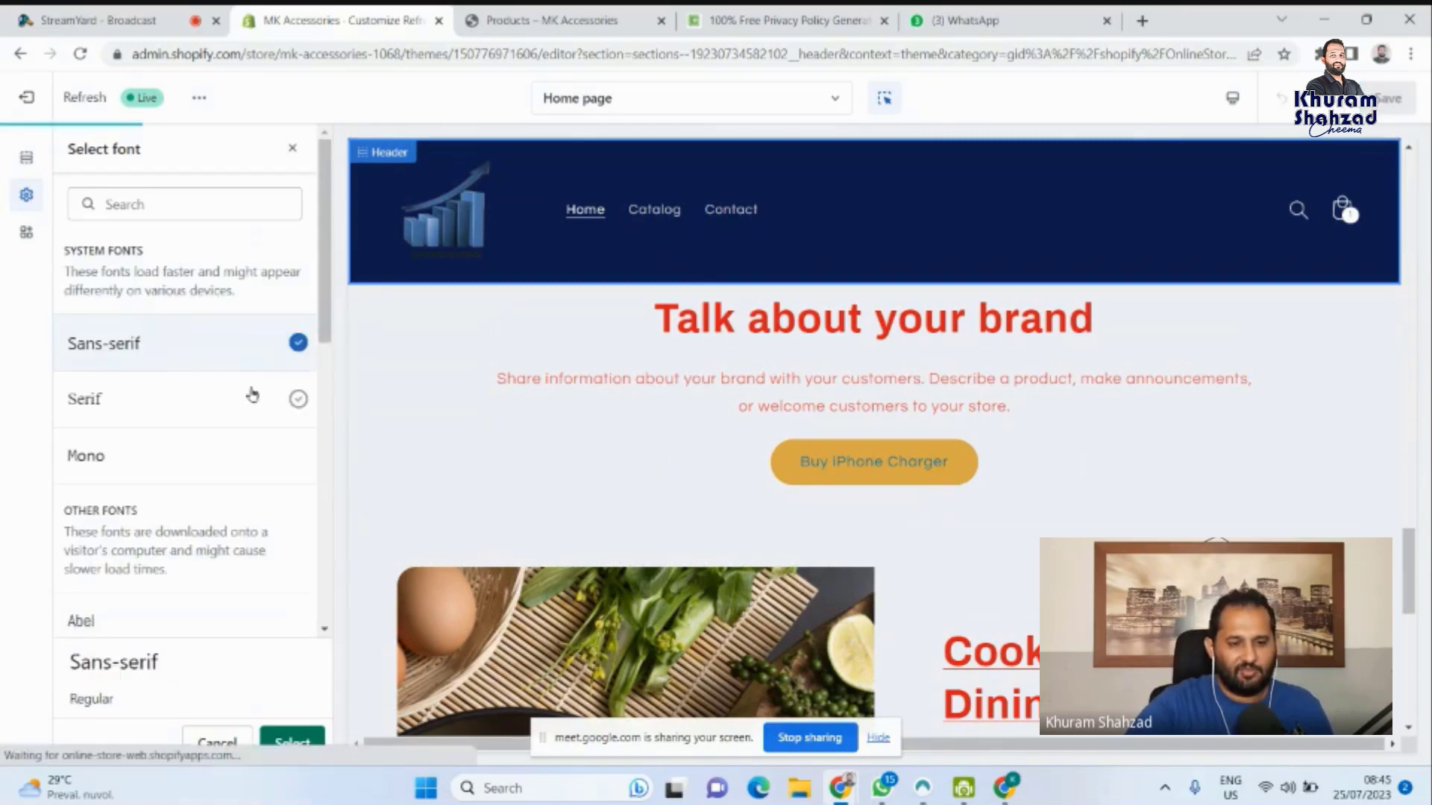
left_click(273, 740)
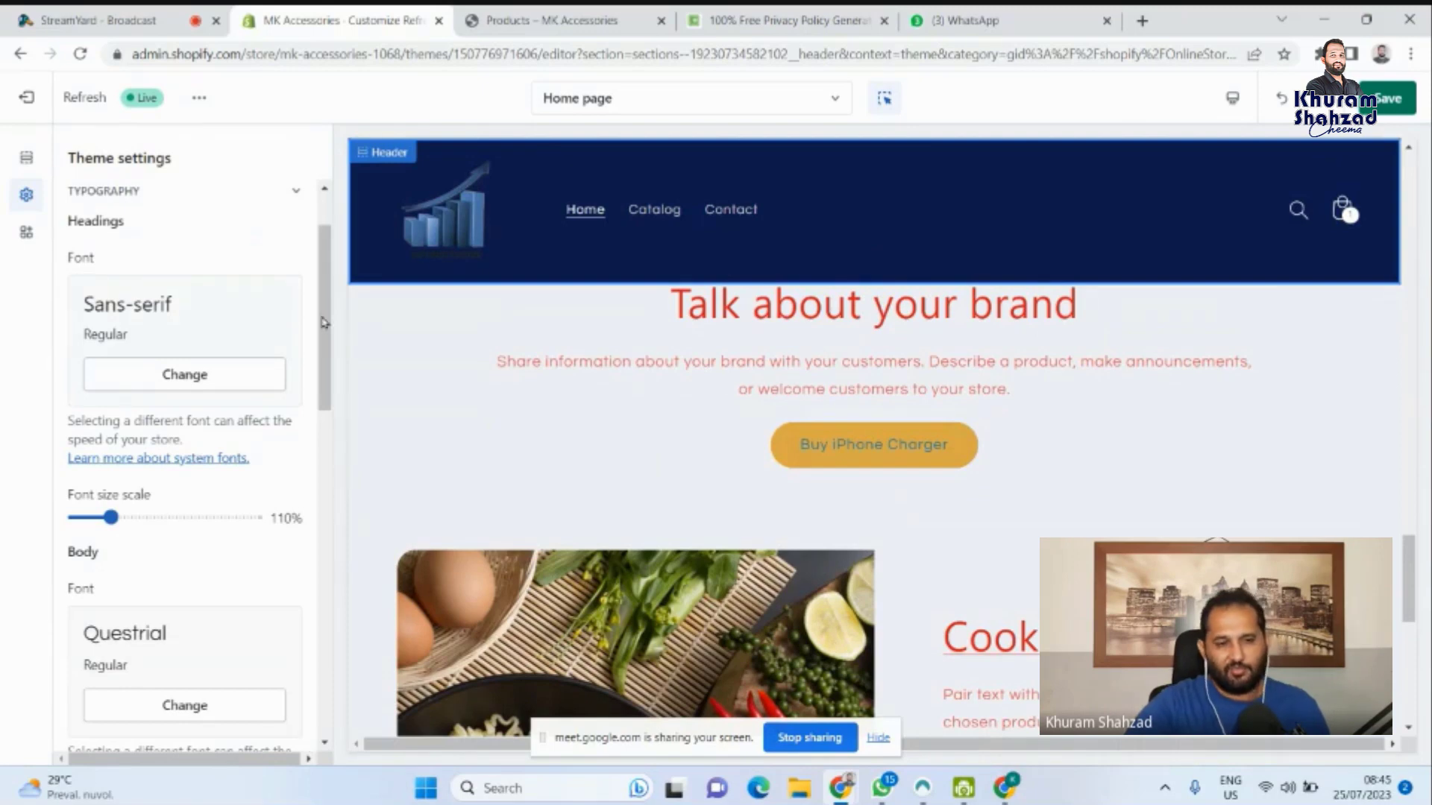
Set the font size scale of the headings to 120%.
left_click_drag(326, 323, 328, 349)
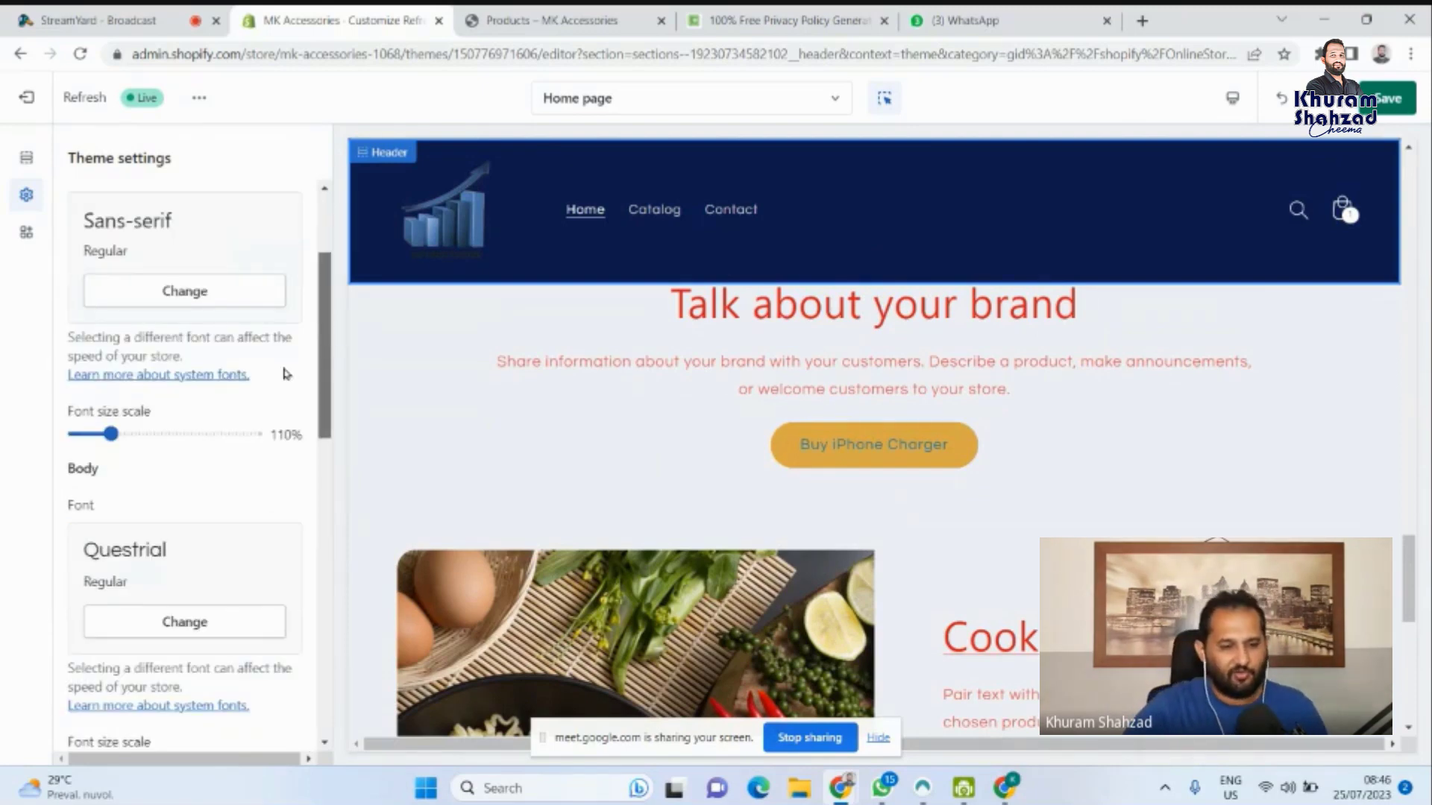
scroll(248, 512, "down", 1)
scroll(224, 520, "down", 1)
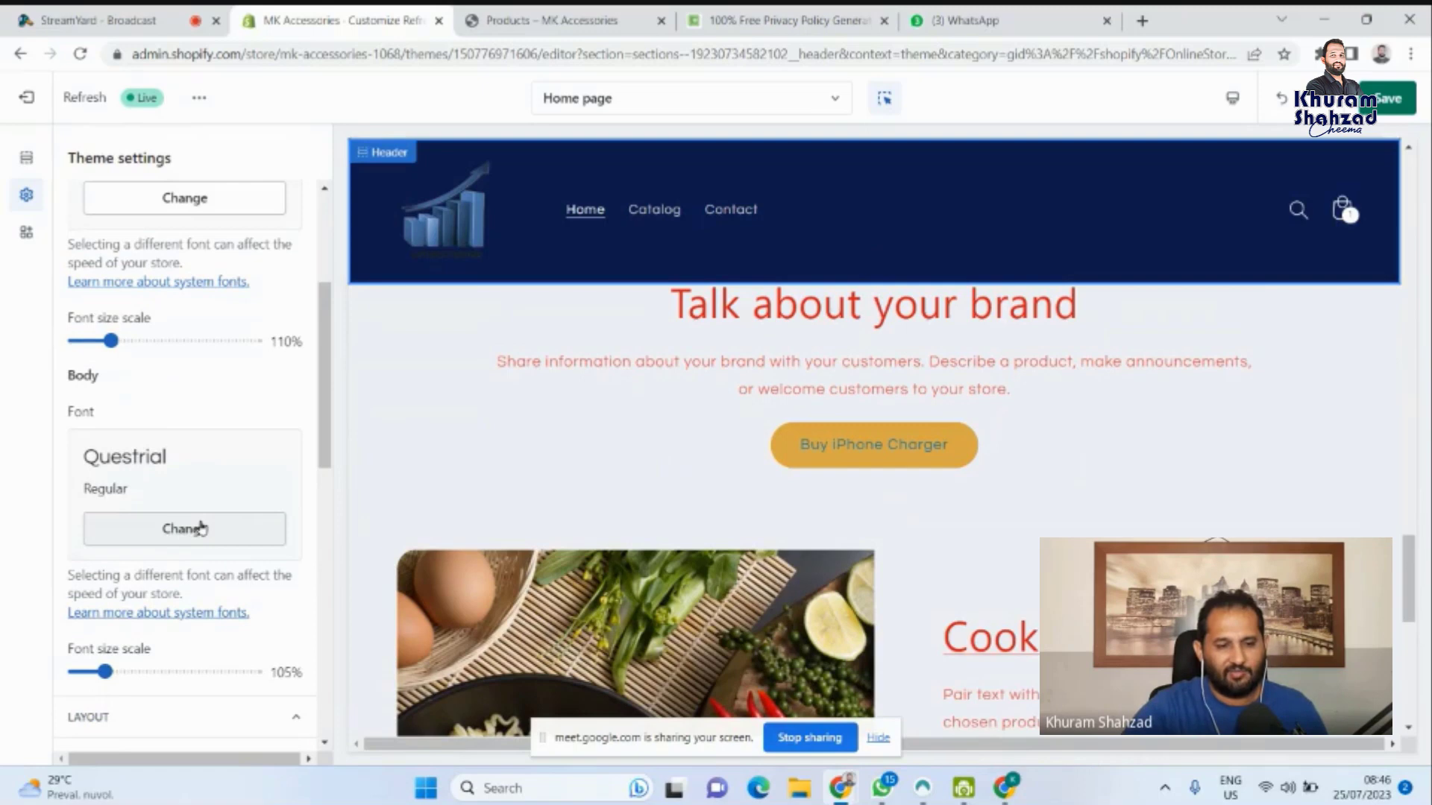
left_click_drag(329, 377, 332, 317)
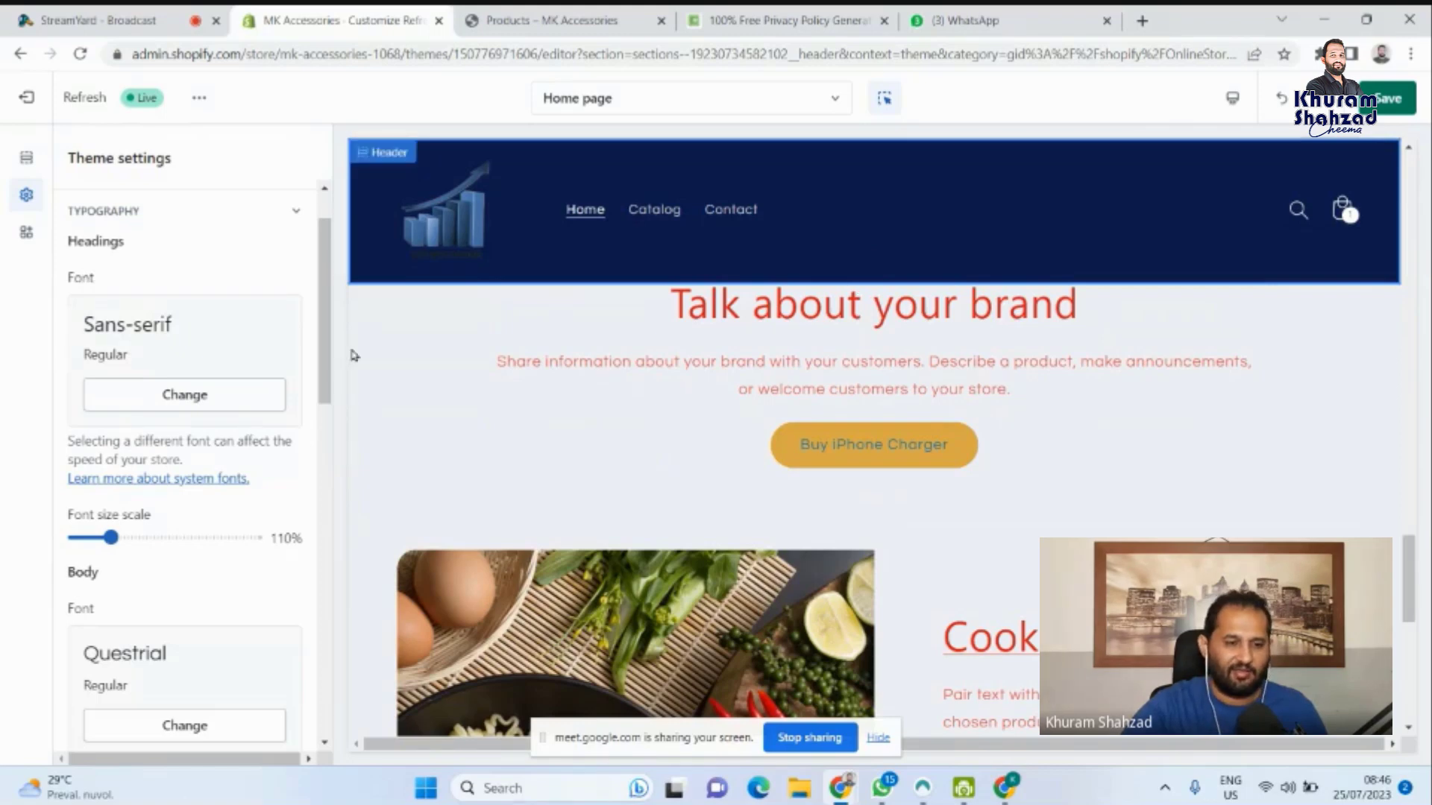
left_click_drag(332, 311, 332, 331)
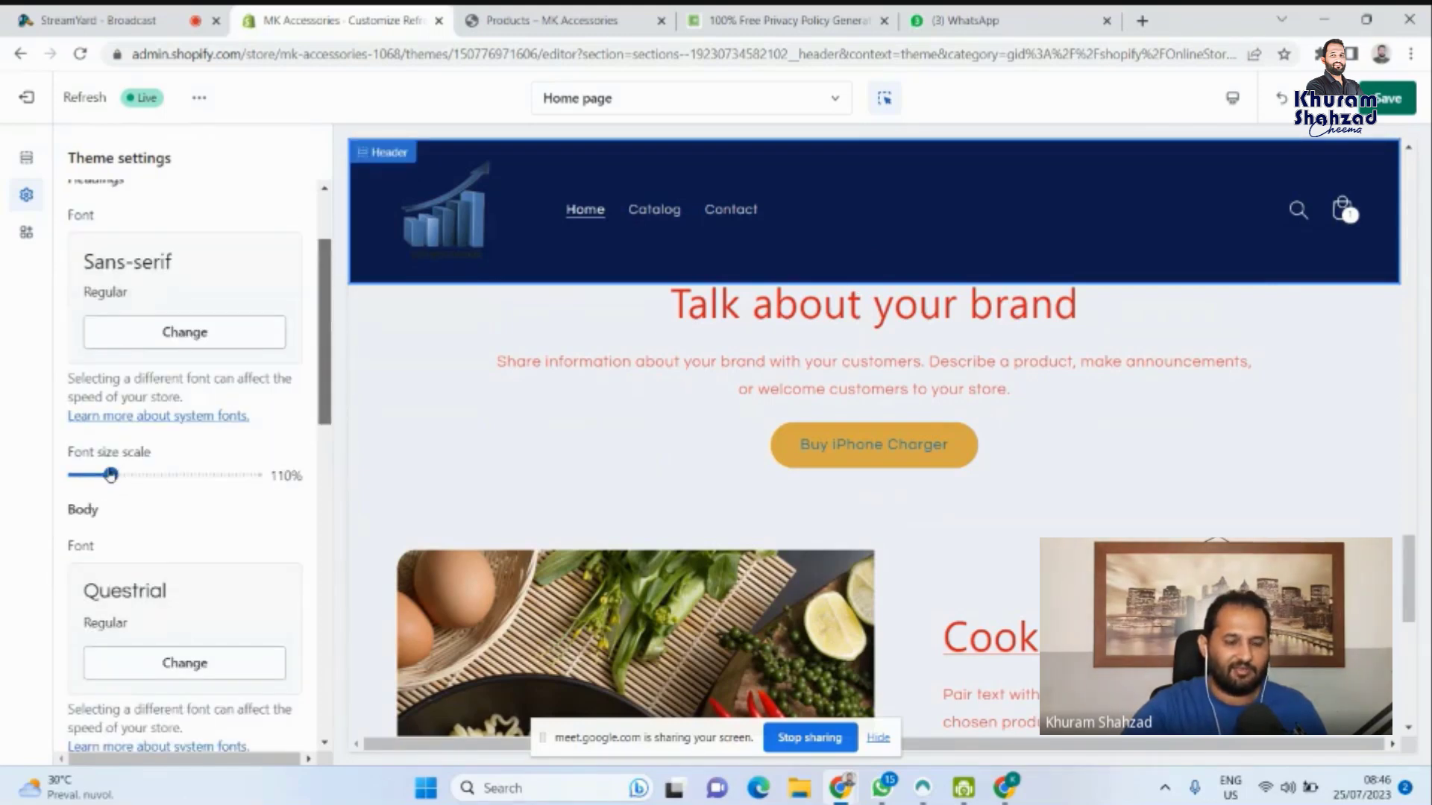
left_click_drag(111, 474, 147, 474)
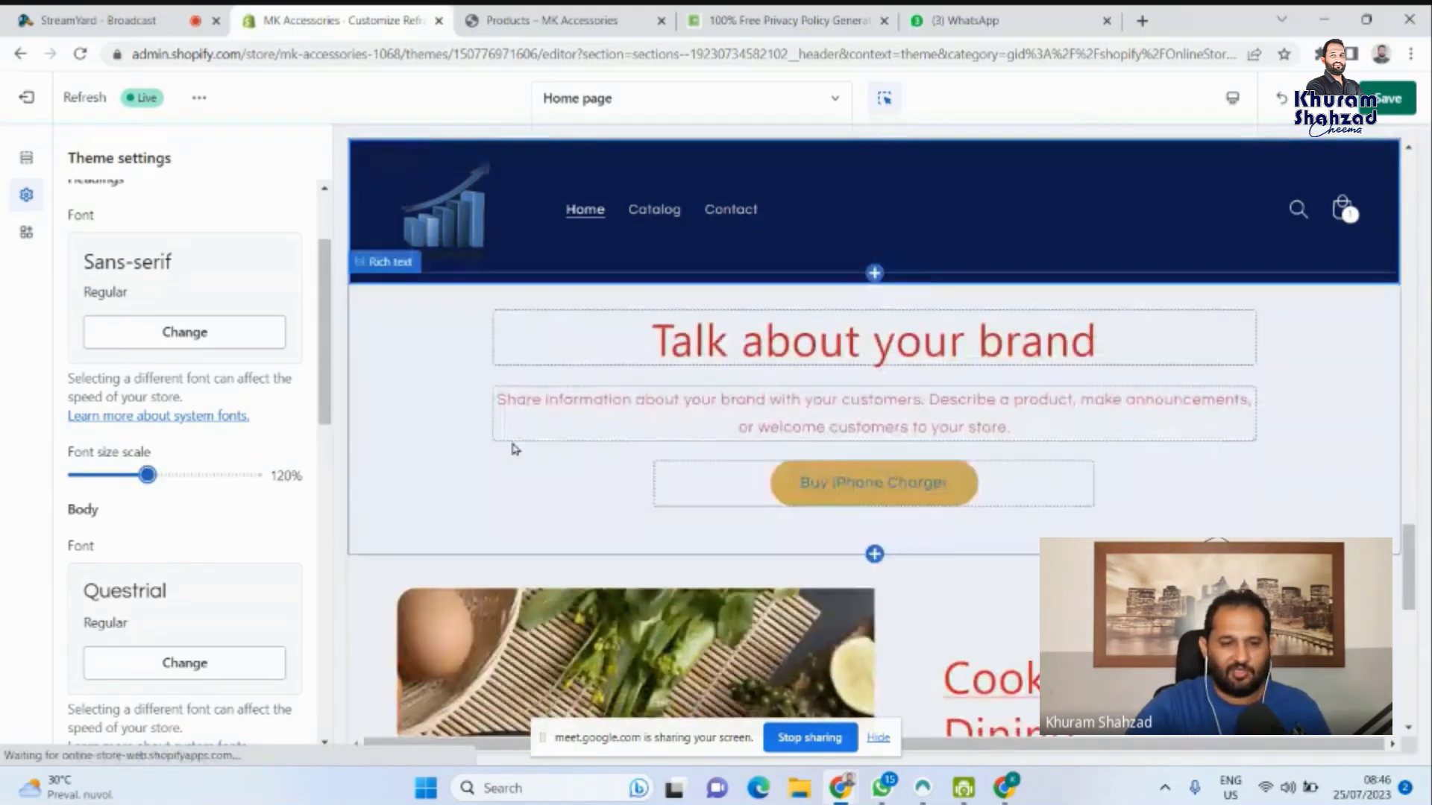
Change the body font in the typography settings to the system font Serif.
scroll(306, 420, "down", 2)
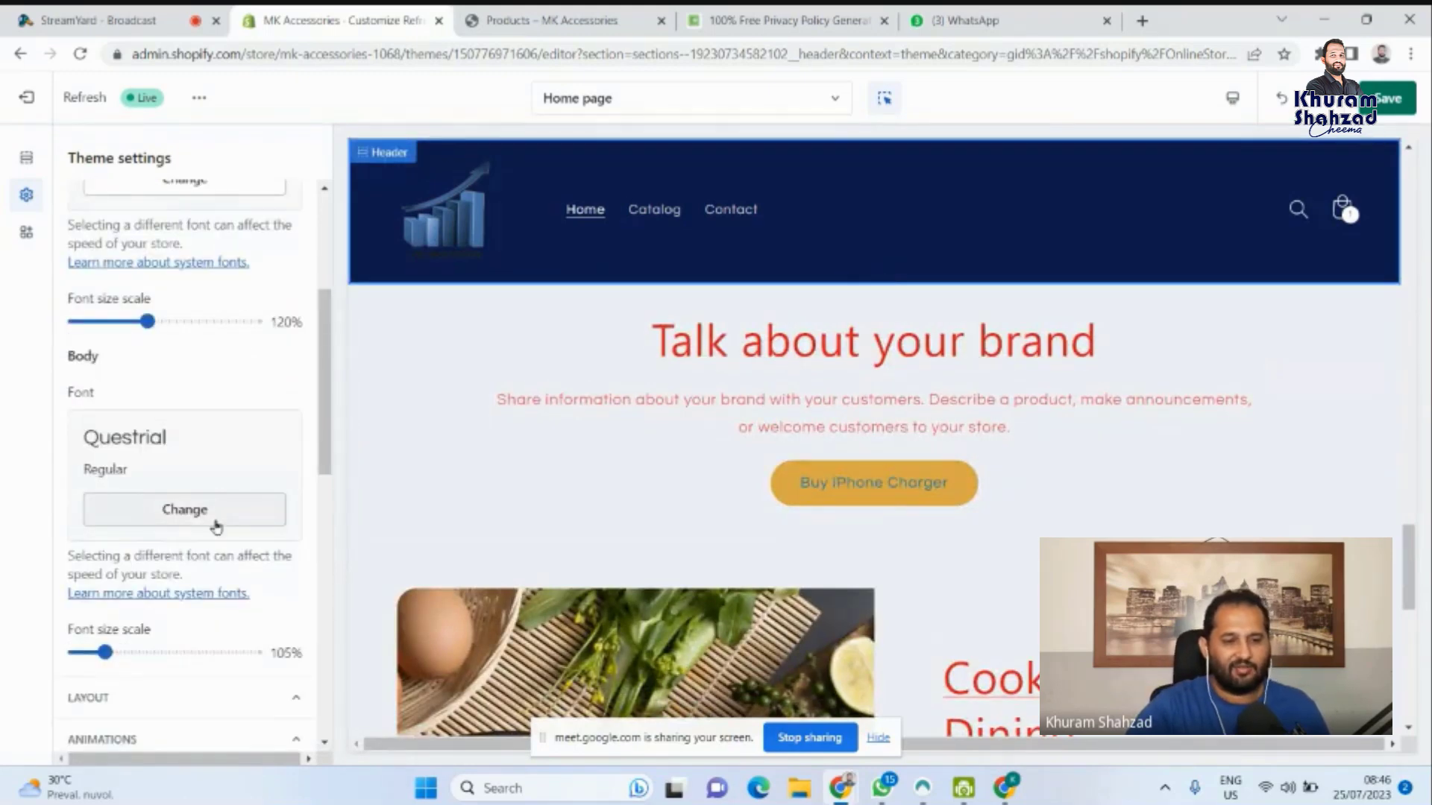
left_click(175, 513)
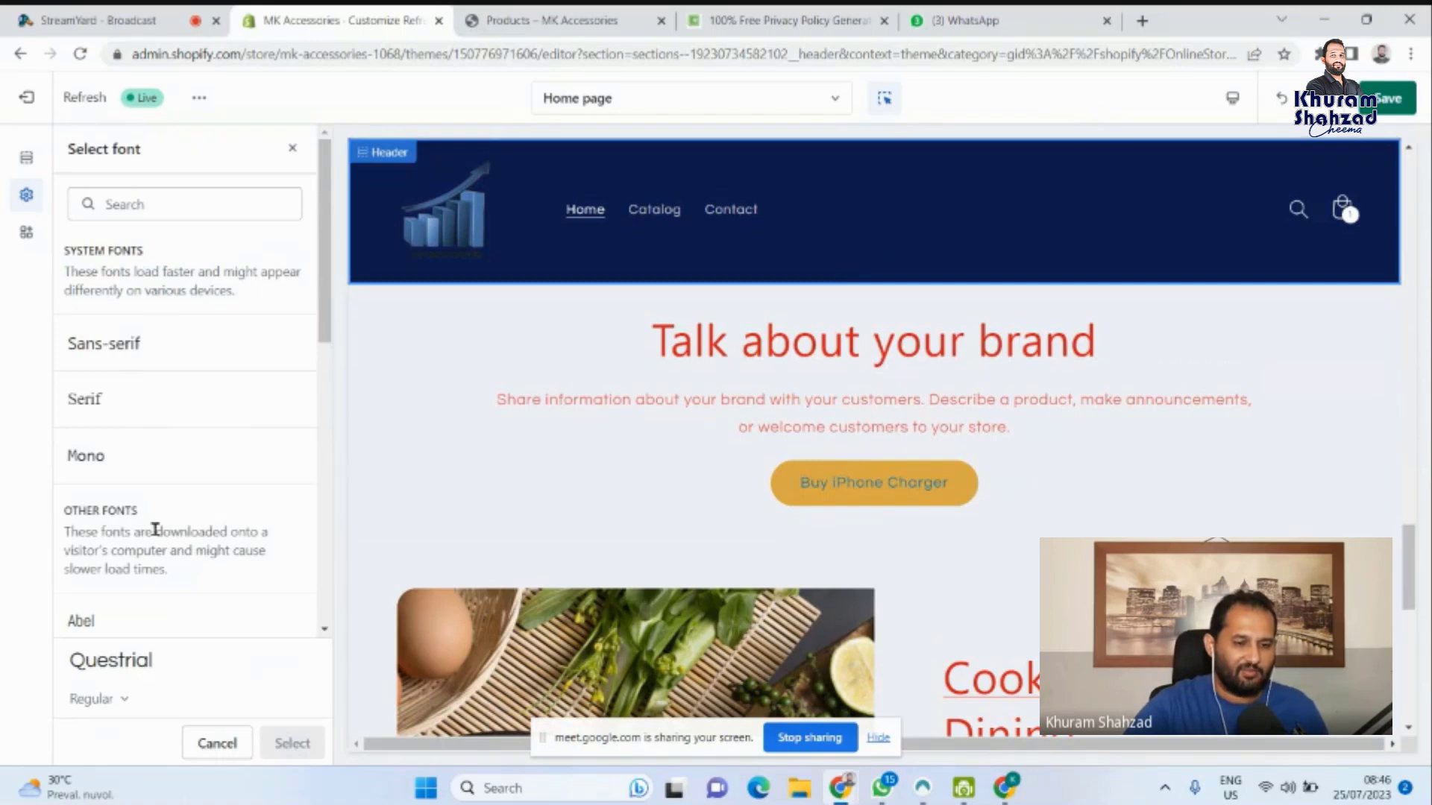
left_click(134, 401)
left_click(293, 744)
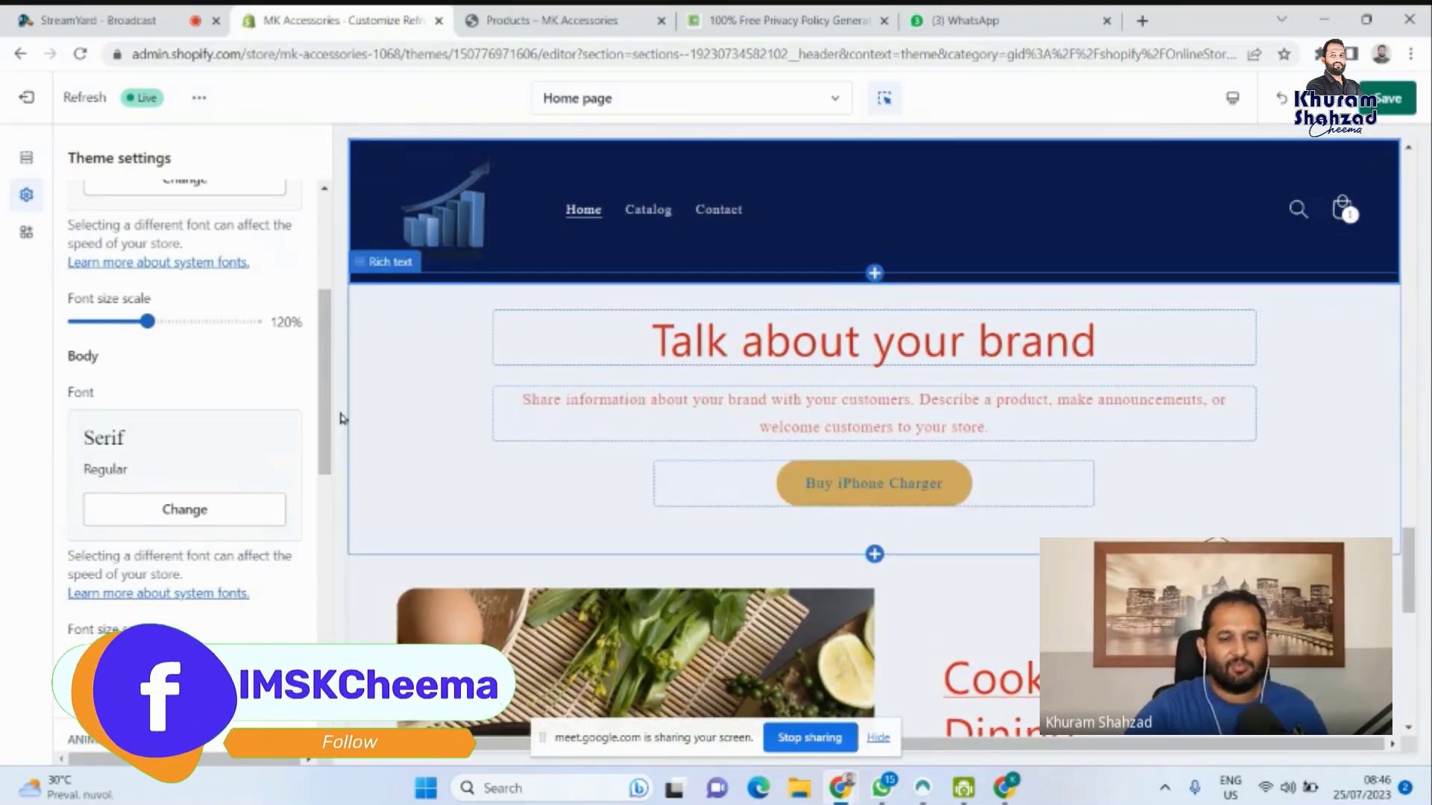
Look through the remaining theme setting categories and expand the layout settings for page width and grid spacing.
scroll(325, 408, "down", 1)
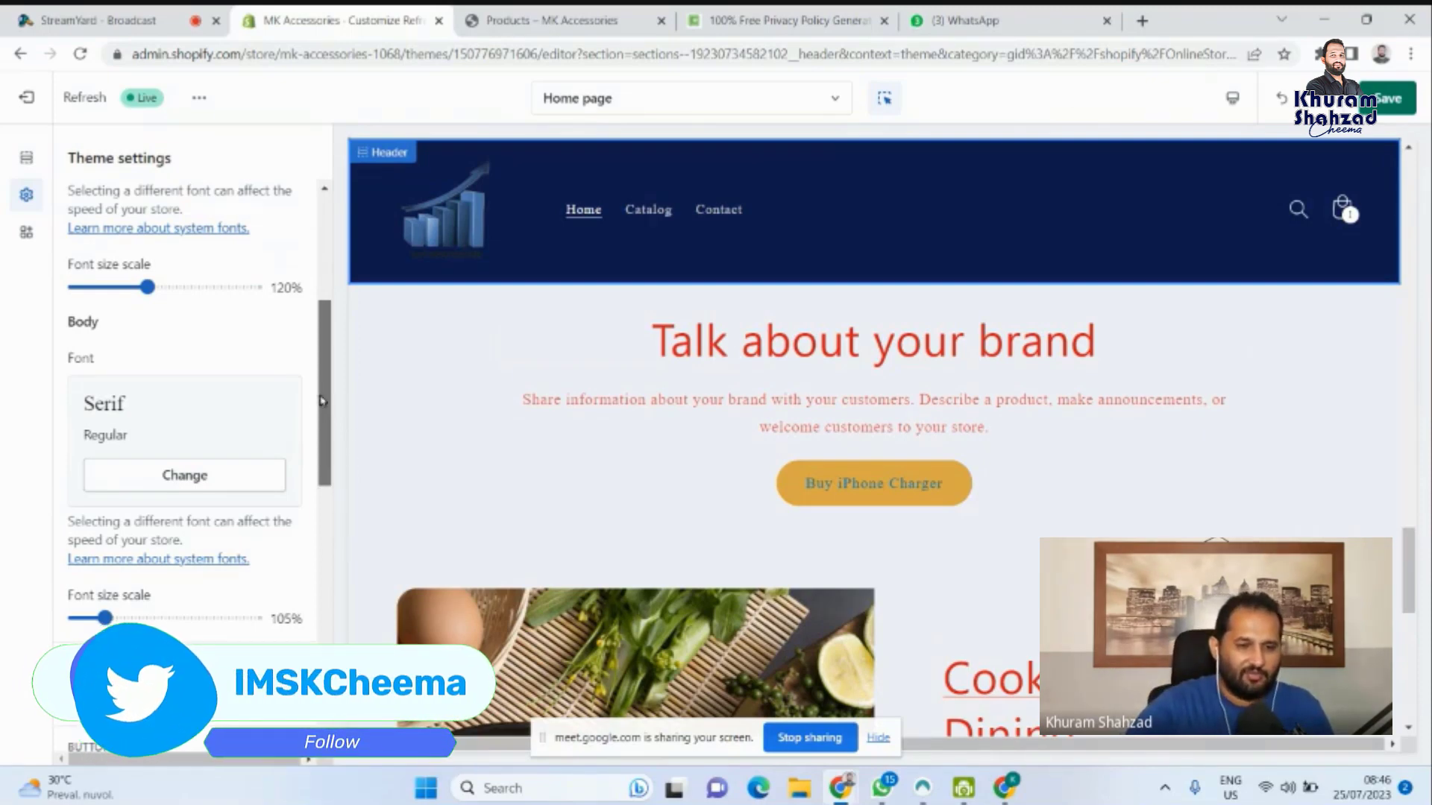
scroll(329, 415, "down", 2)
scroll(297, 505, "down", 1)
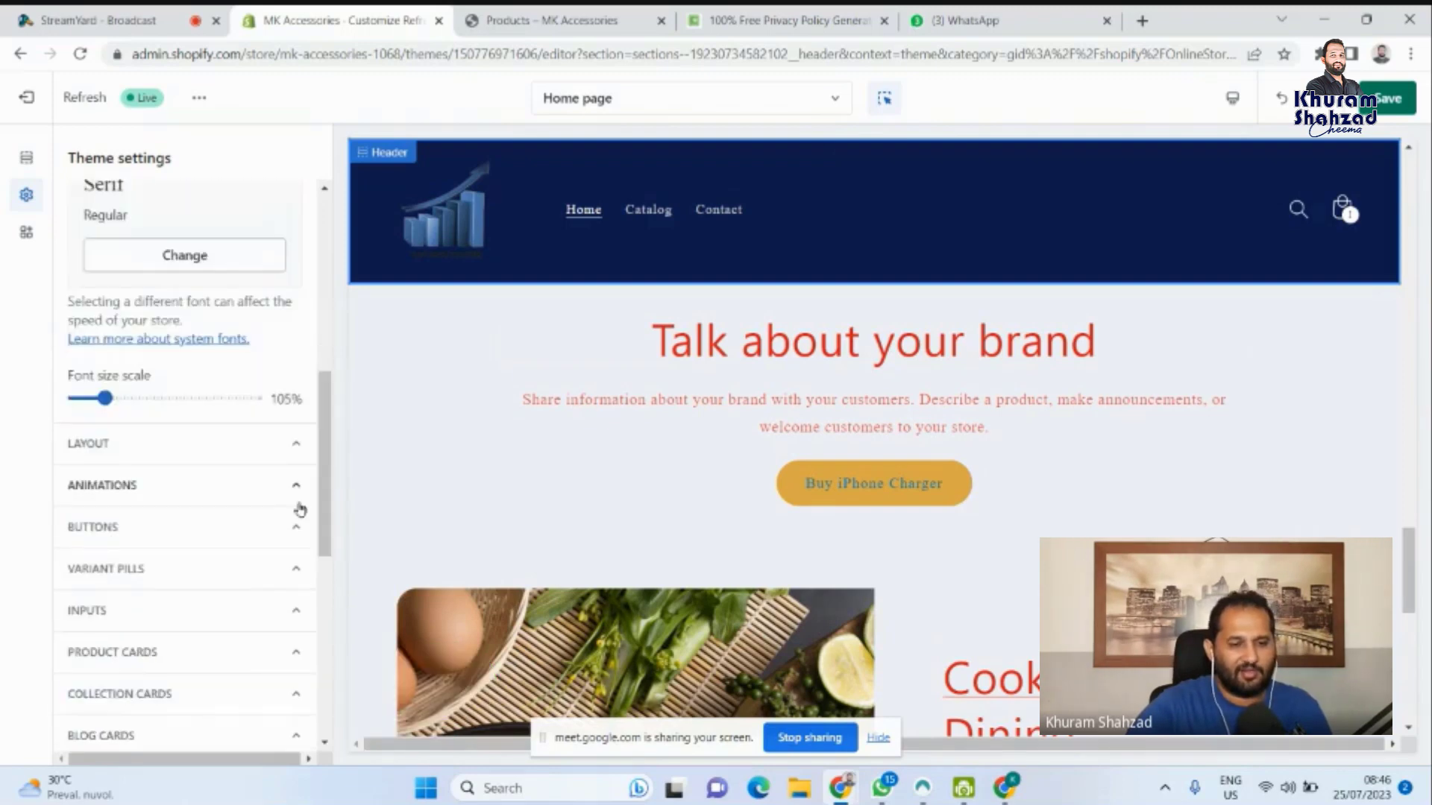
scroll(298, 450, "down", 5)
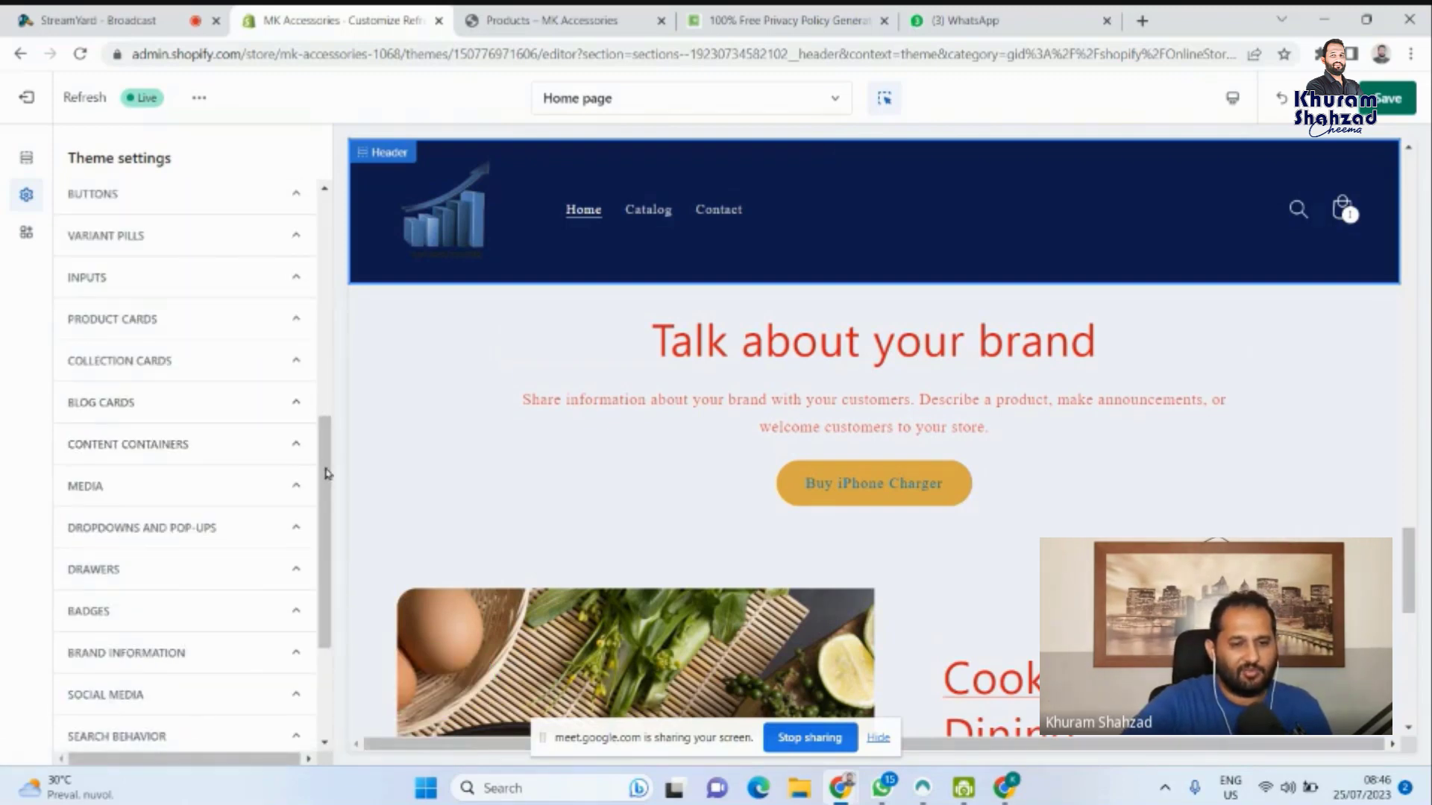
left_click_drag(323, 470, 326, 286)
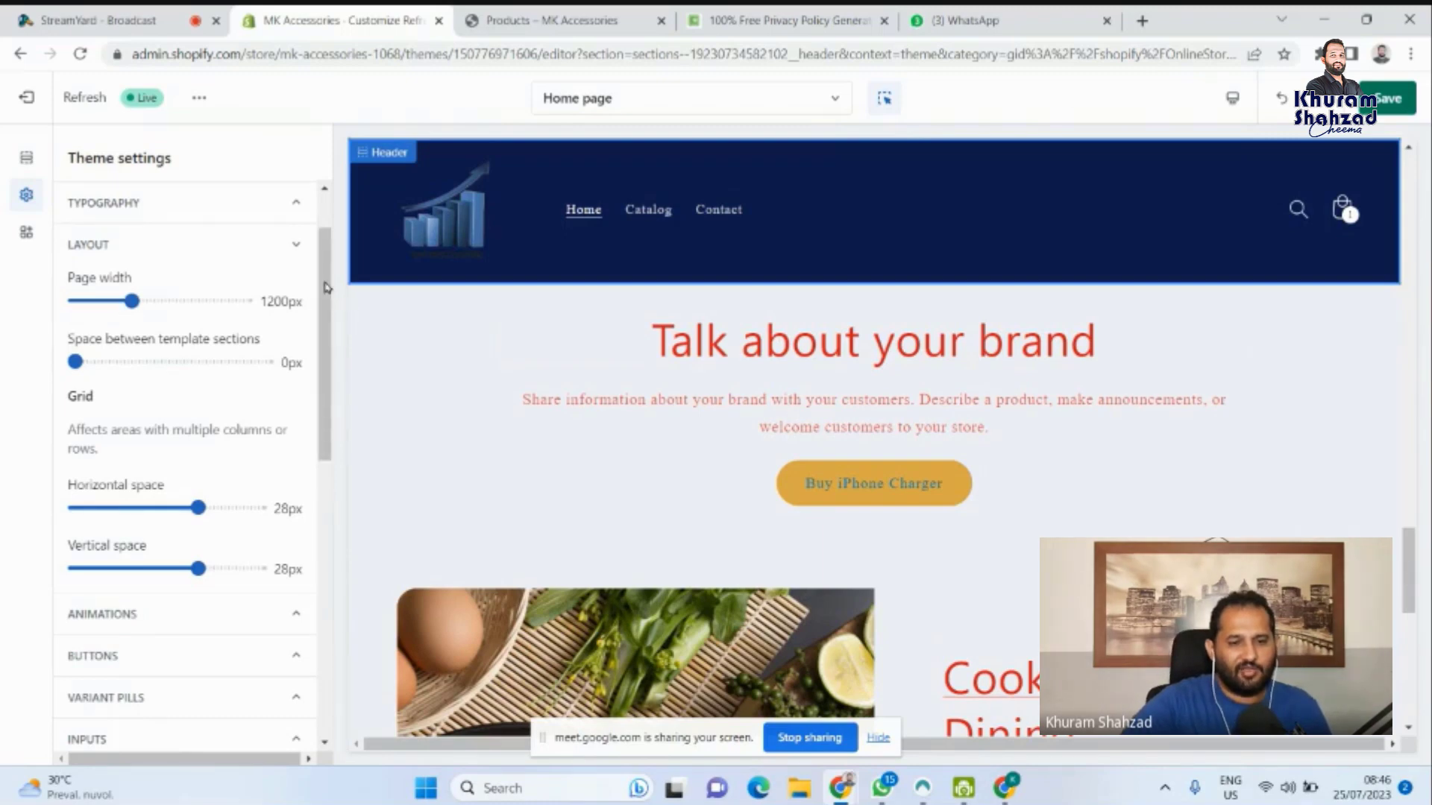
scroll(268, 323, "up", 1)
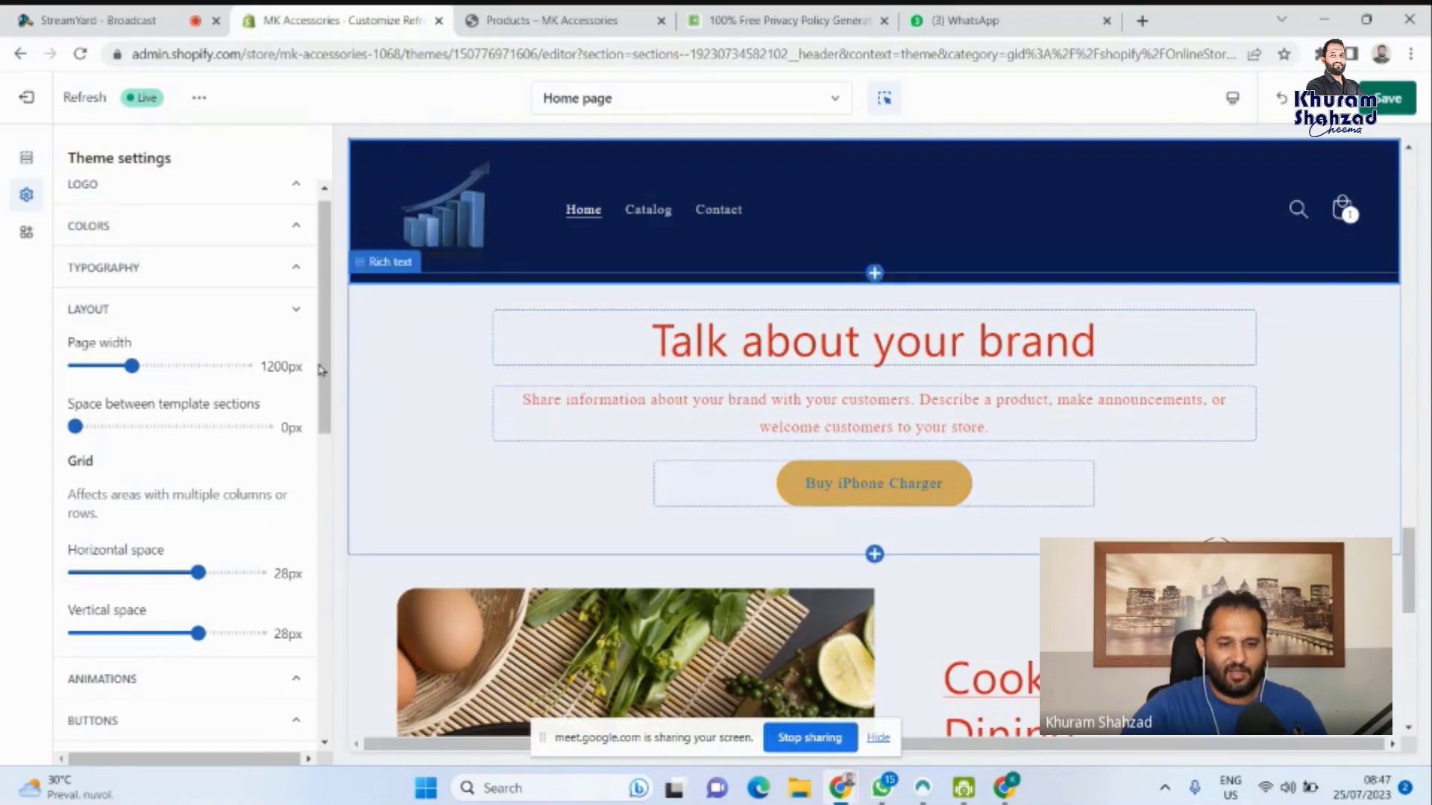
Collapse the layout settings and examine the animation options for revealing sections on scroll and the hover effect.
left_click(291, 309)
left_click(292, 310)
left_click_drag(322, 322, 321, 427)
left_click(273, 427)
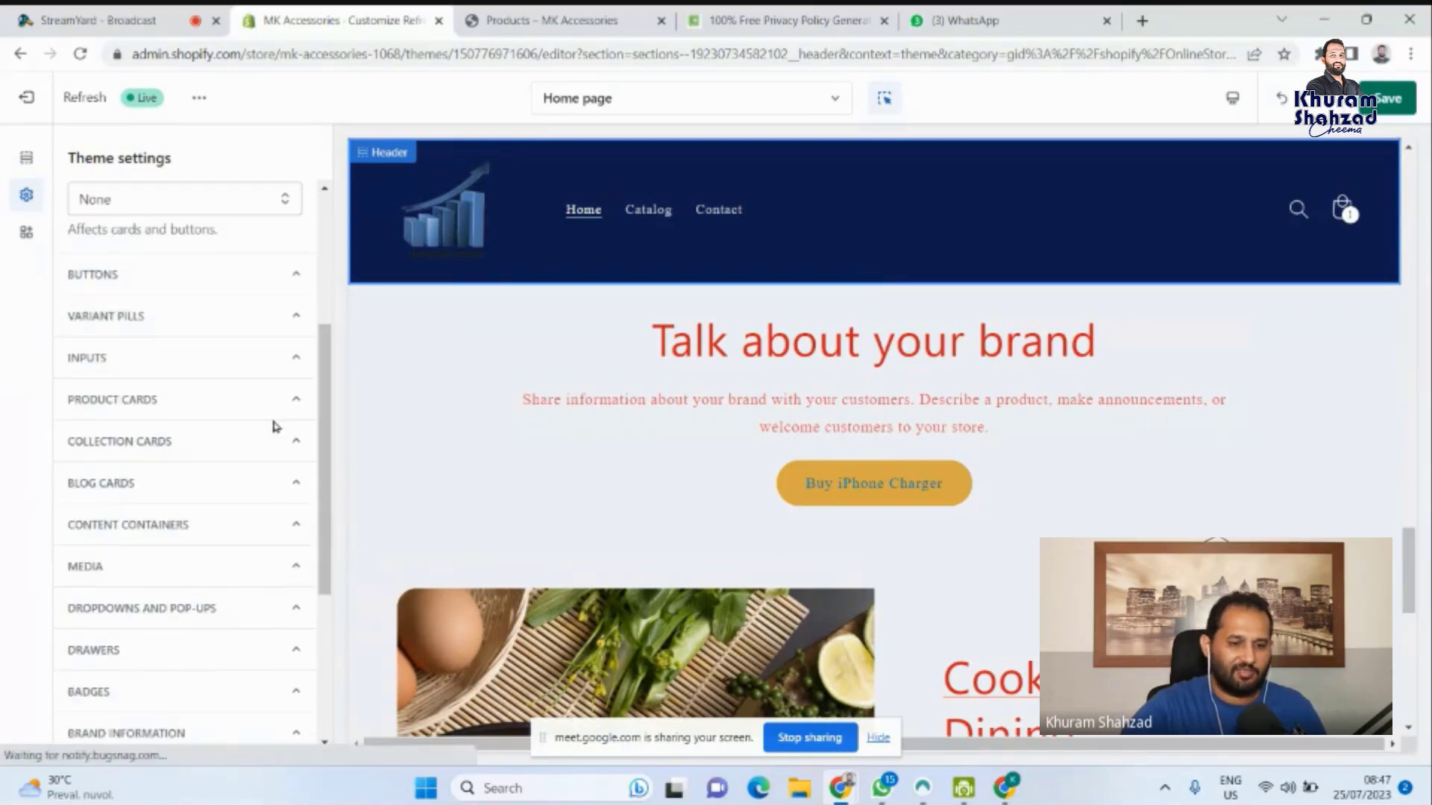
left_click_drag(323, 390, 324, 336)
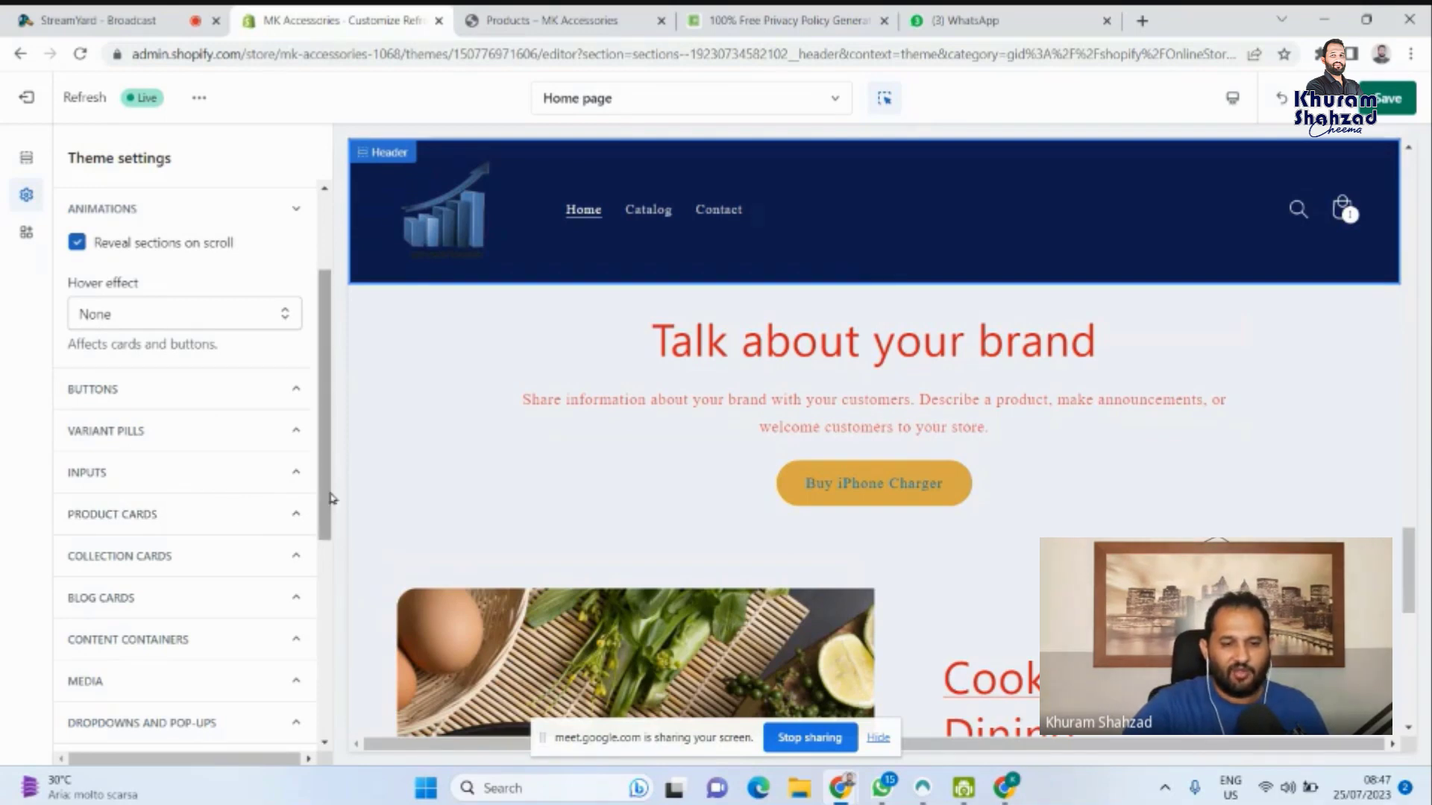
scroll(329, 525, "down", 1)
left_click_drag(329, 521, 328, 524)
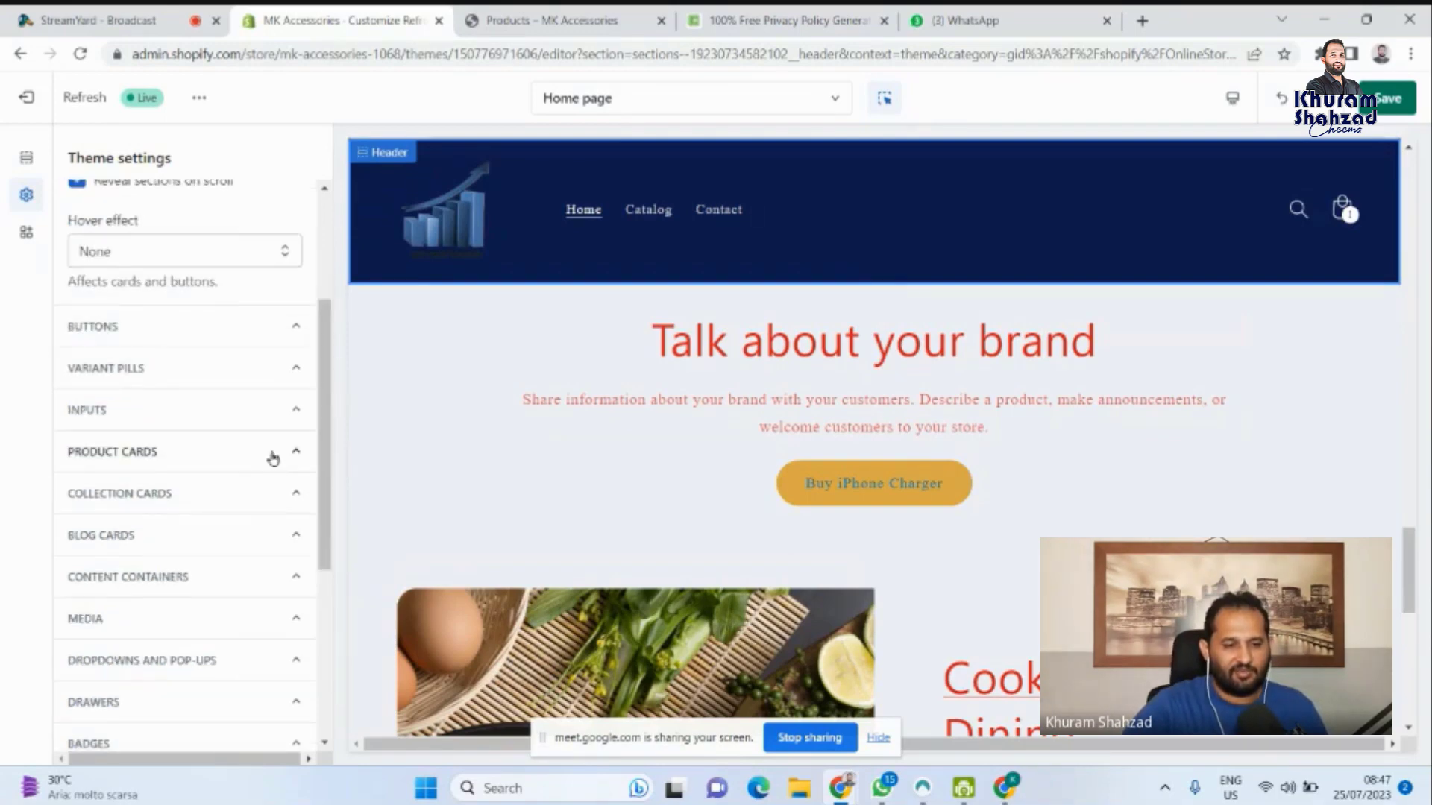
Expand the product card settings and examine the style, image padding, text alignment, color scheme and border options.
left_click(273, 452)
scroll(329, 397, "down", 1)
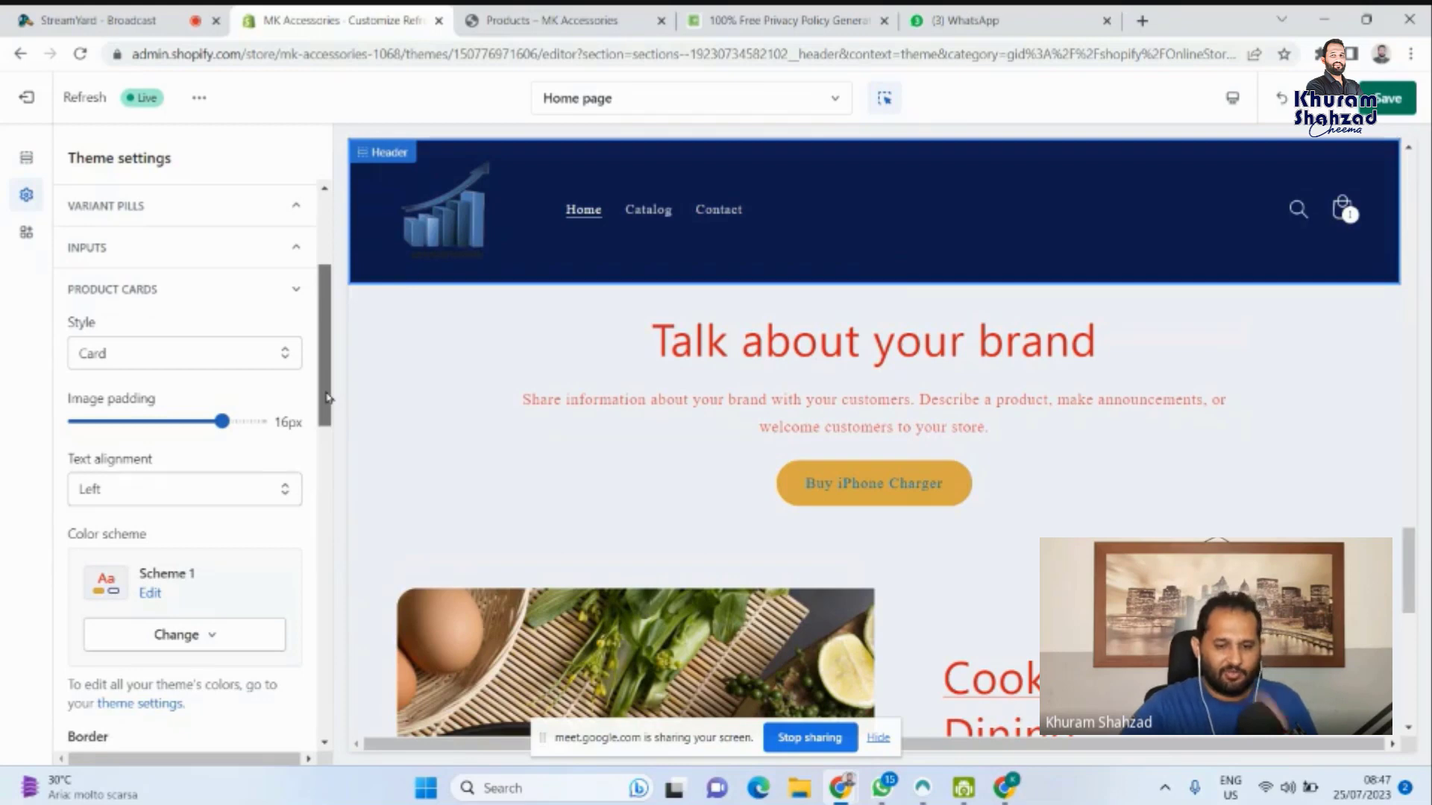
scroll(328, 398, "down", 3)
scroll(885, 595, "down", 3)
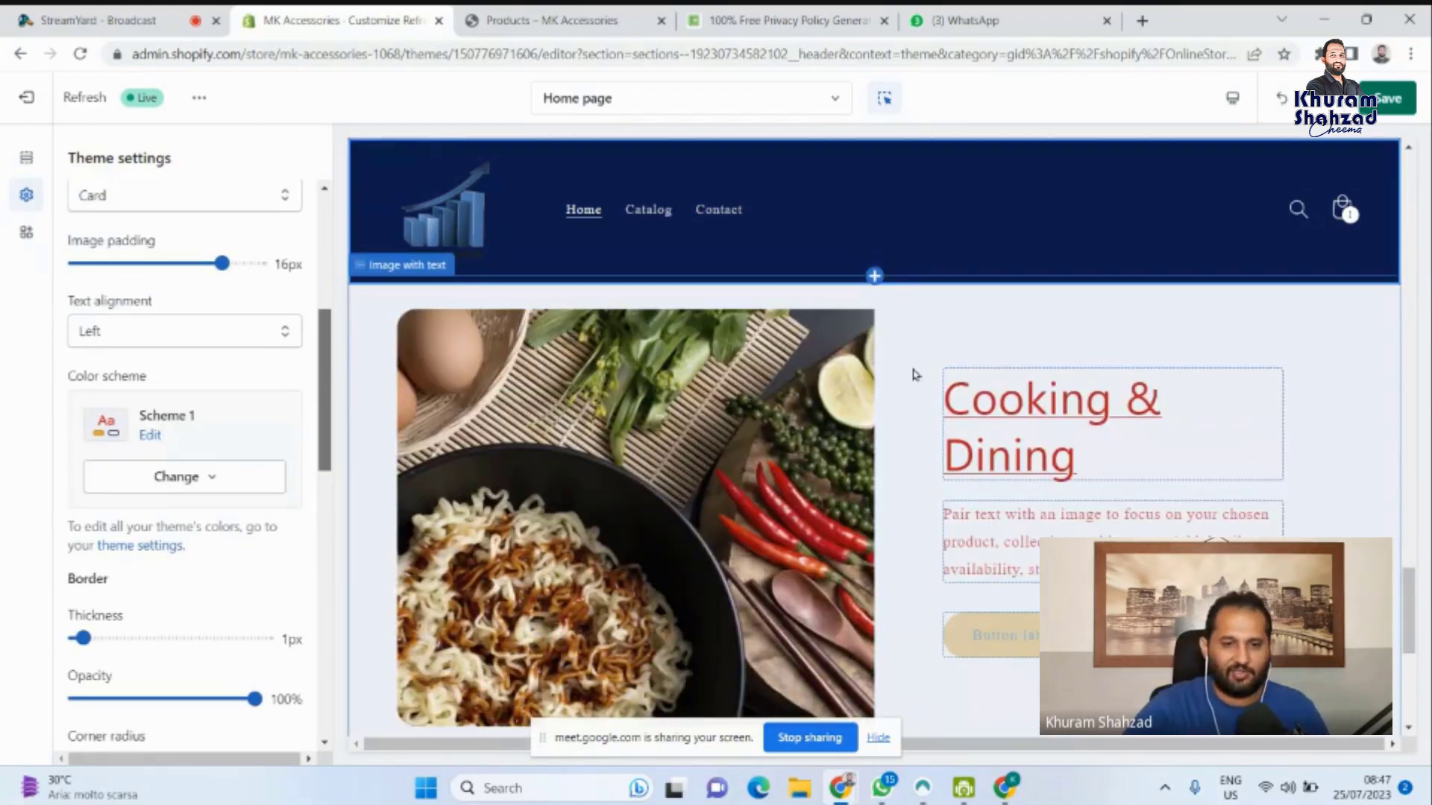
Open the store's Catalog page in the preview and examine its product cards together with the product grid settings.
scroll(915, 374, "up", 2)
left_click(663, 214)
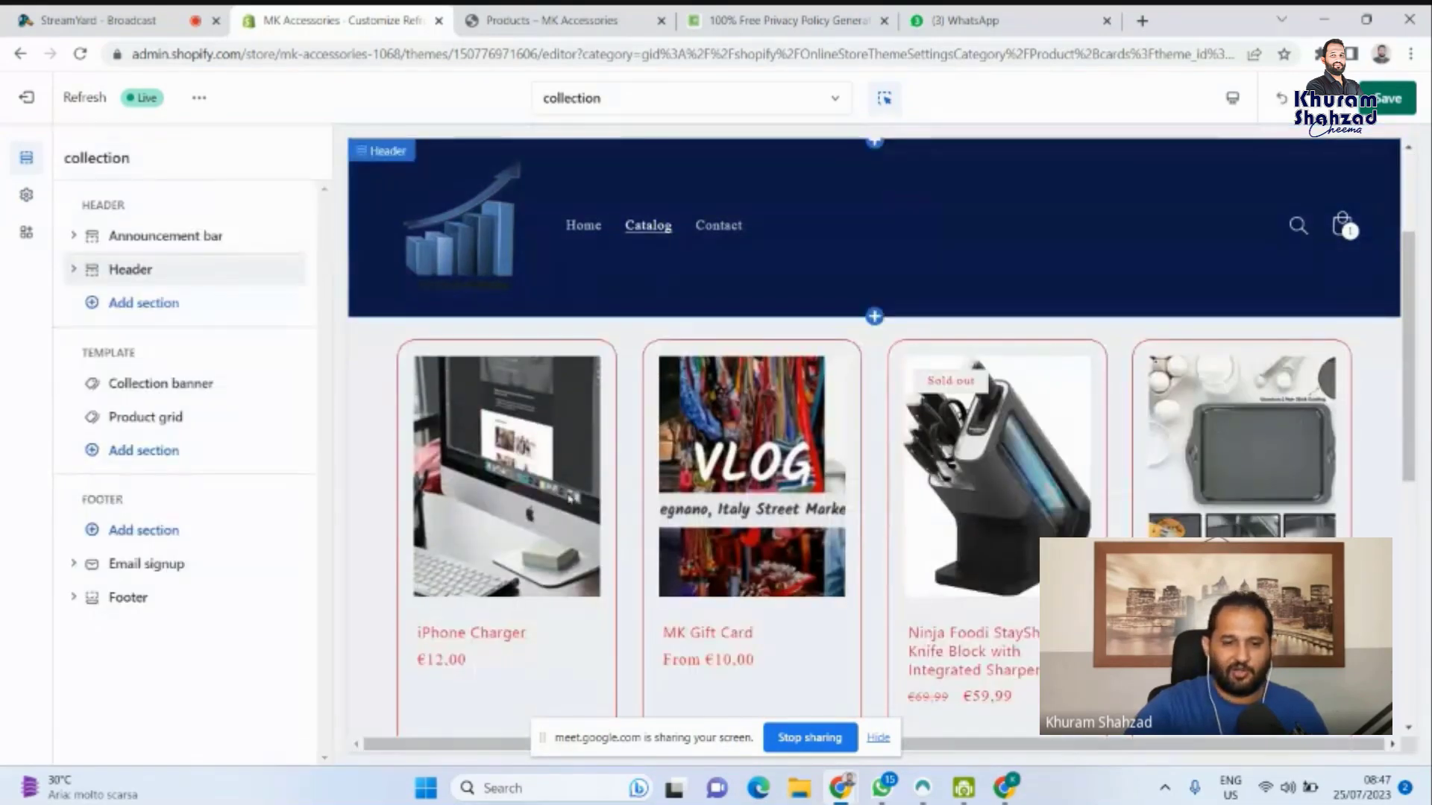
left_click(571, 498)
scroll(769, 444, "down", 2)
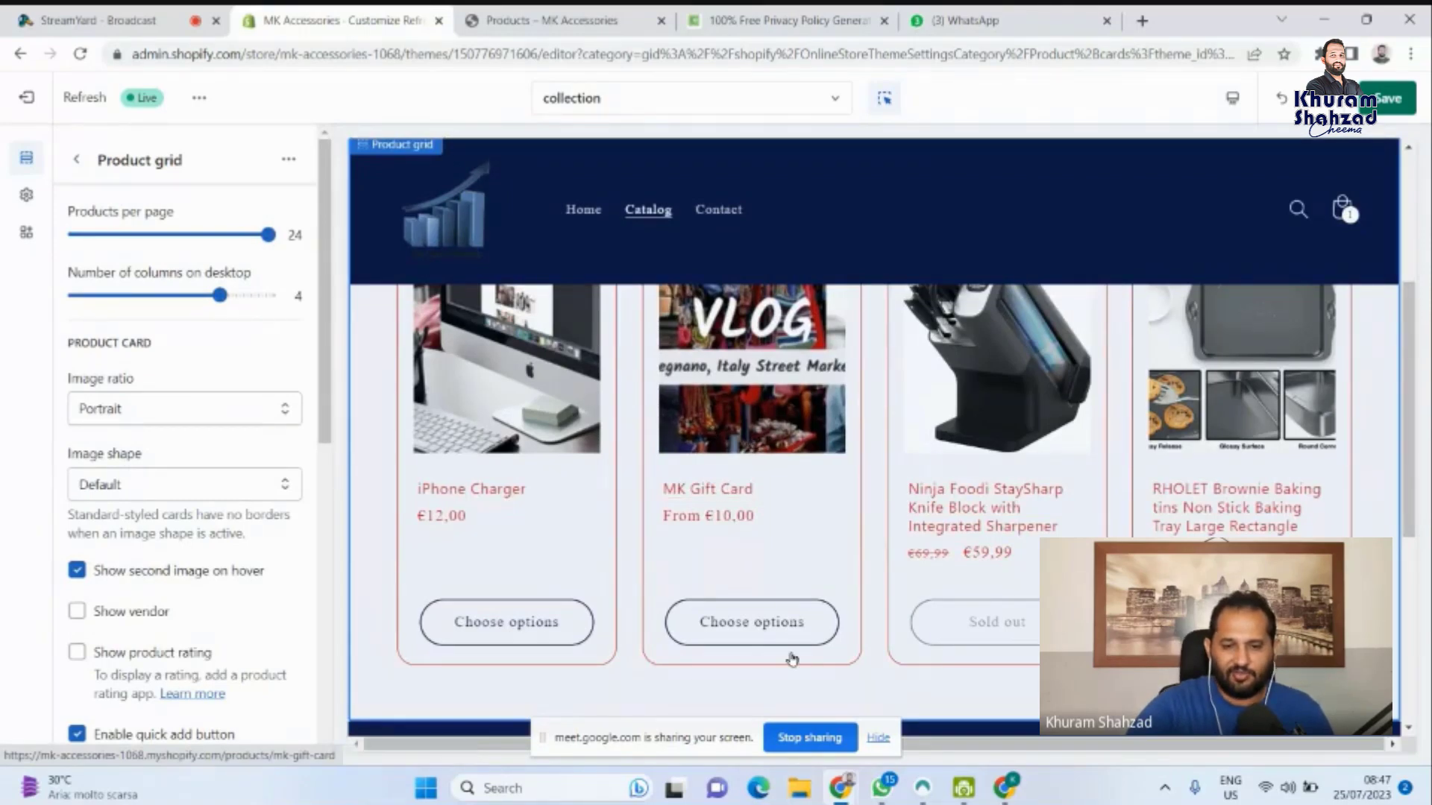
Leave the product grid settings, look through the header section's options and return to the theme-wide setting categories.
left_click(77, 160)
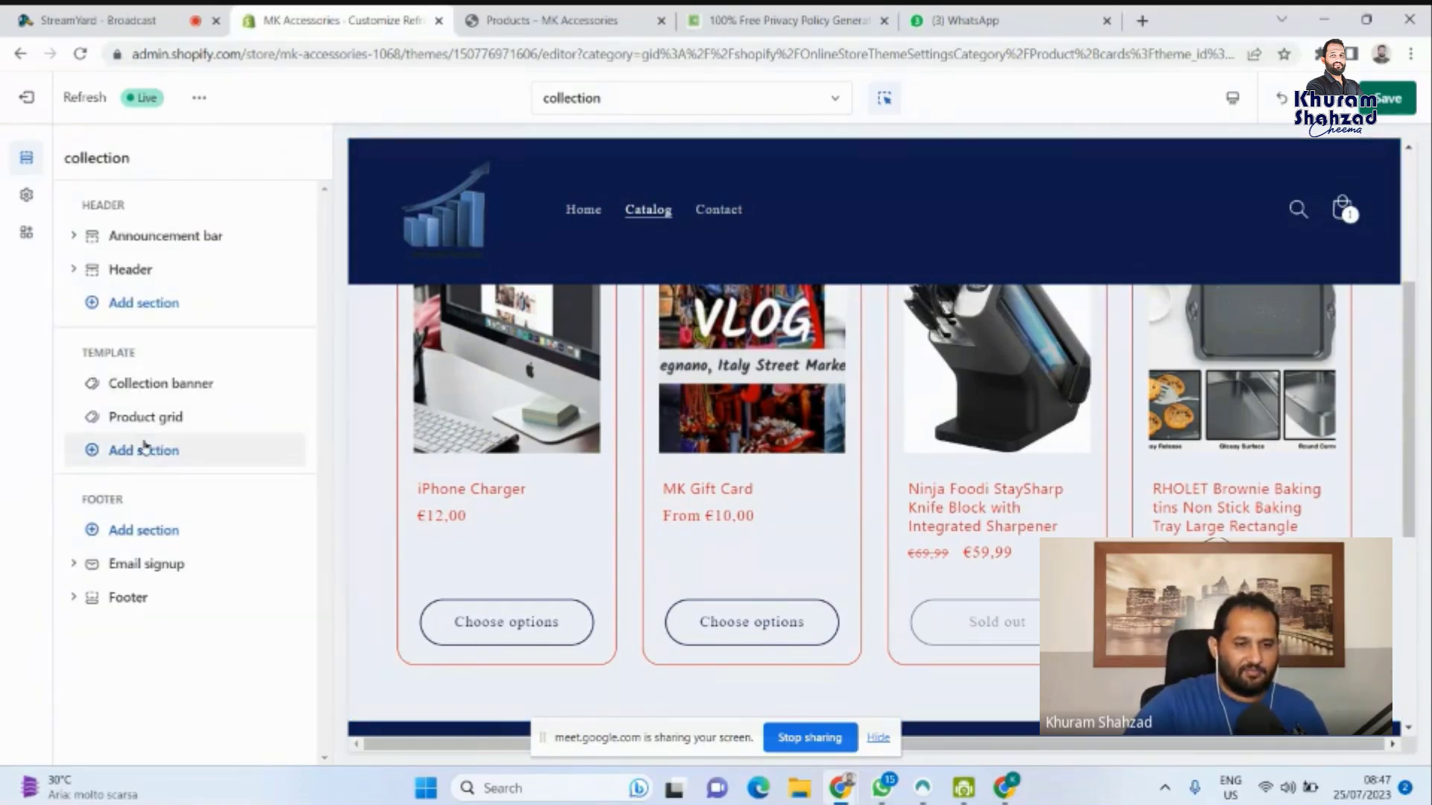
left_click(94, 273)
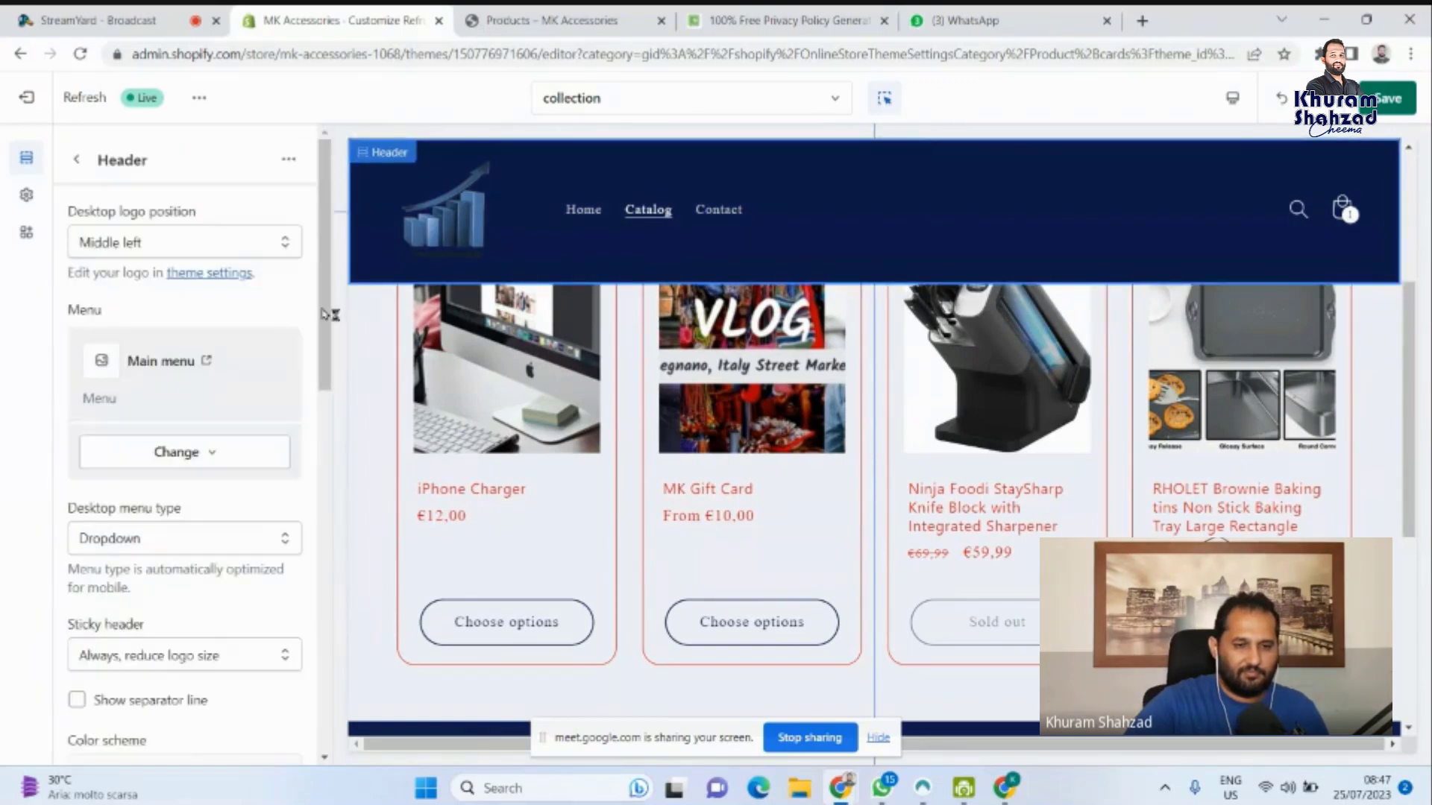
scroll(179, 481, "down", 7)
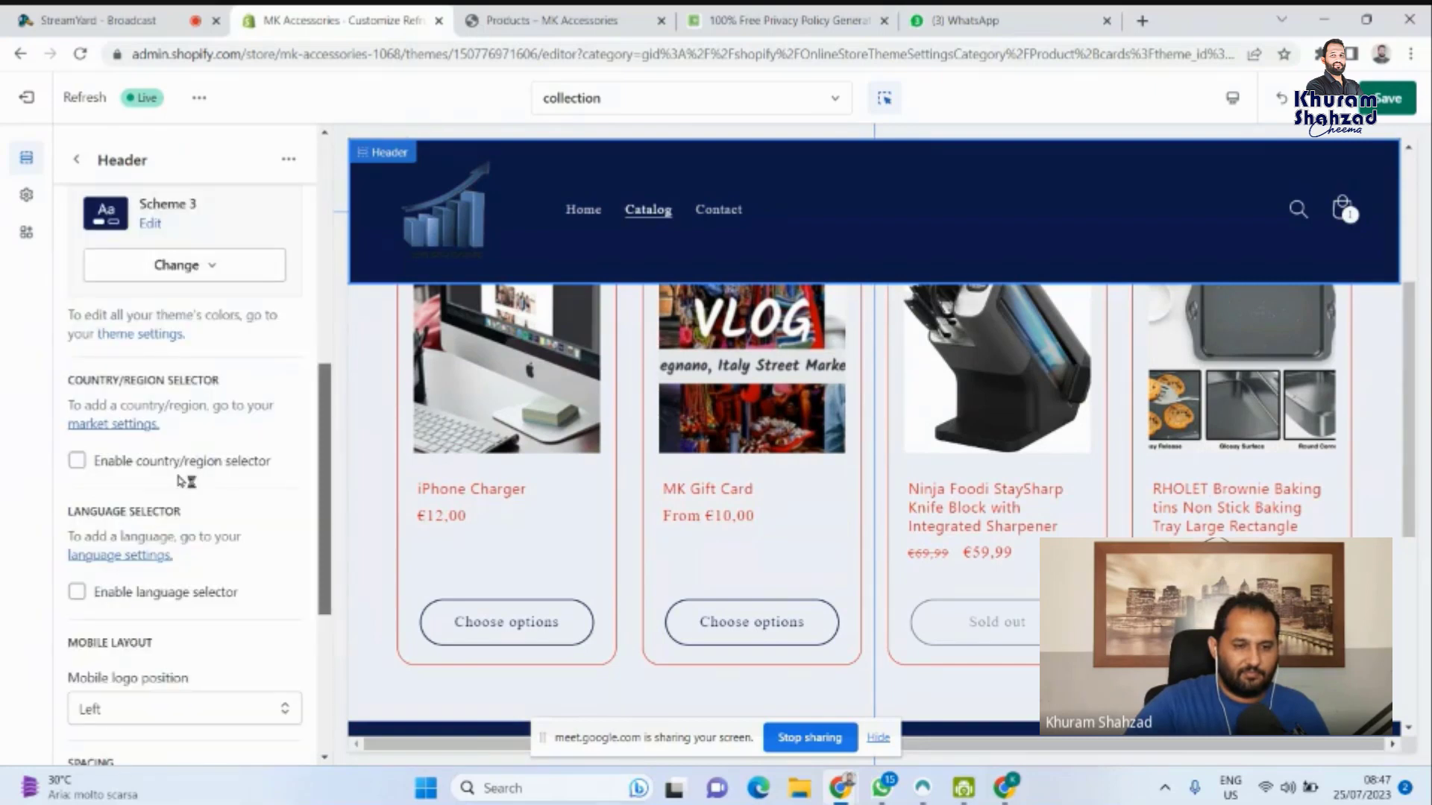
left_click(169, 334)
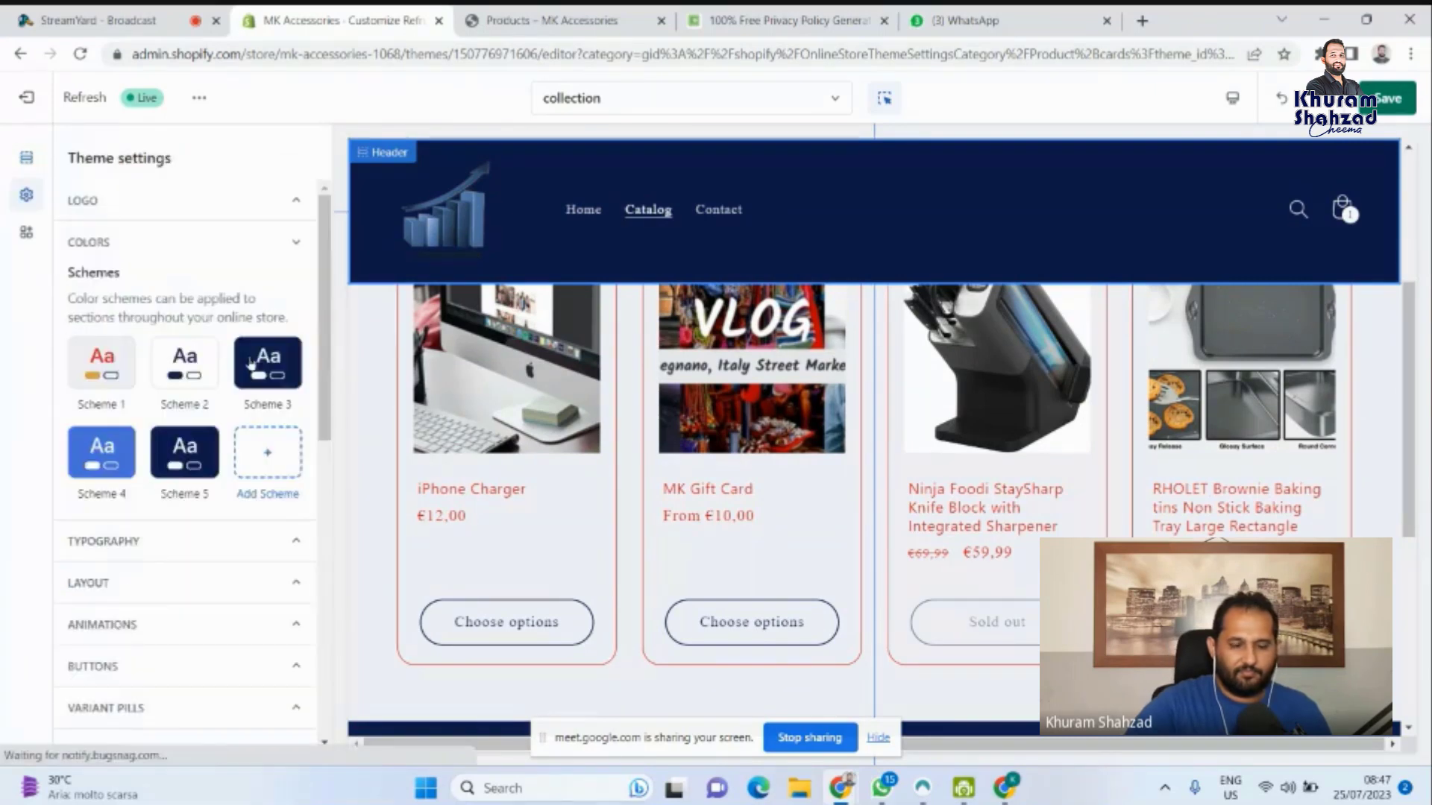
left_click_drag(328, 242, 344, 441)
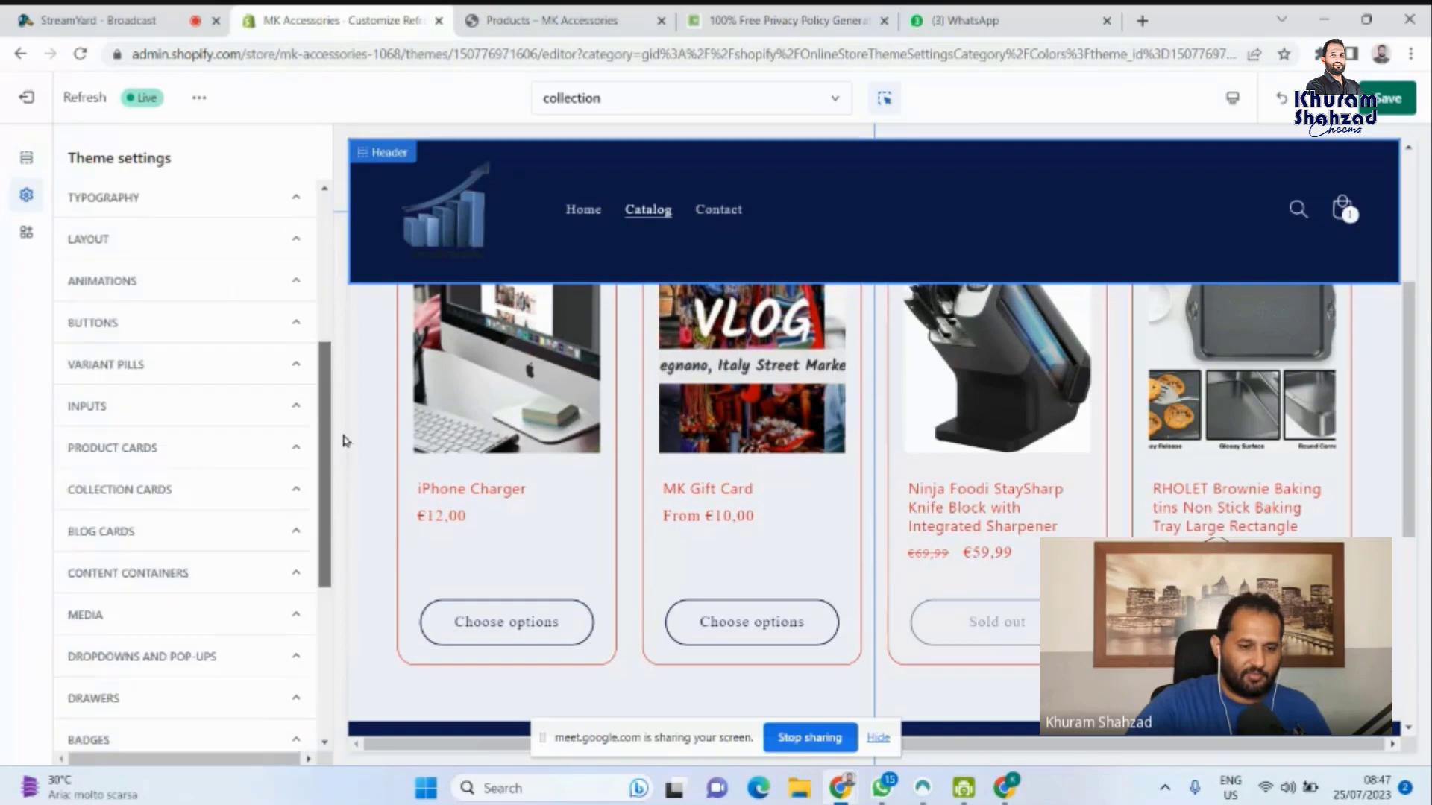
scroll(295, 500, "down", 3)
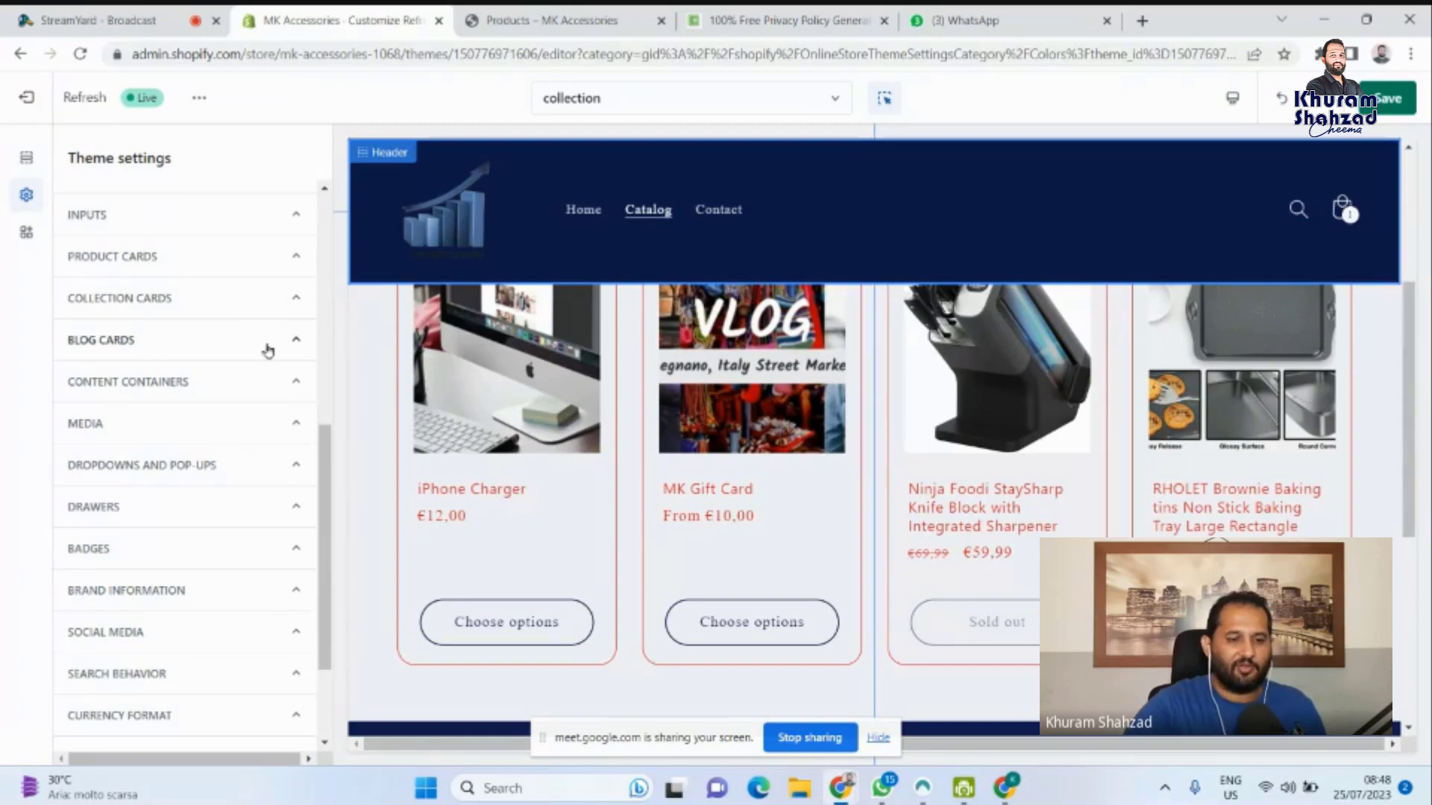
Expand the blog card settings and examine their style, color scheme, border and shadow options.
left_click(239, 348)
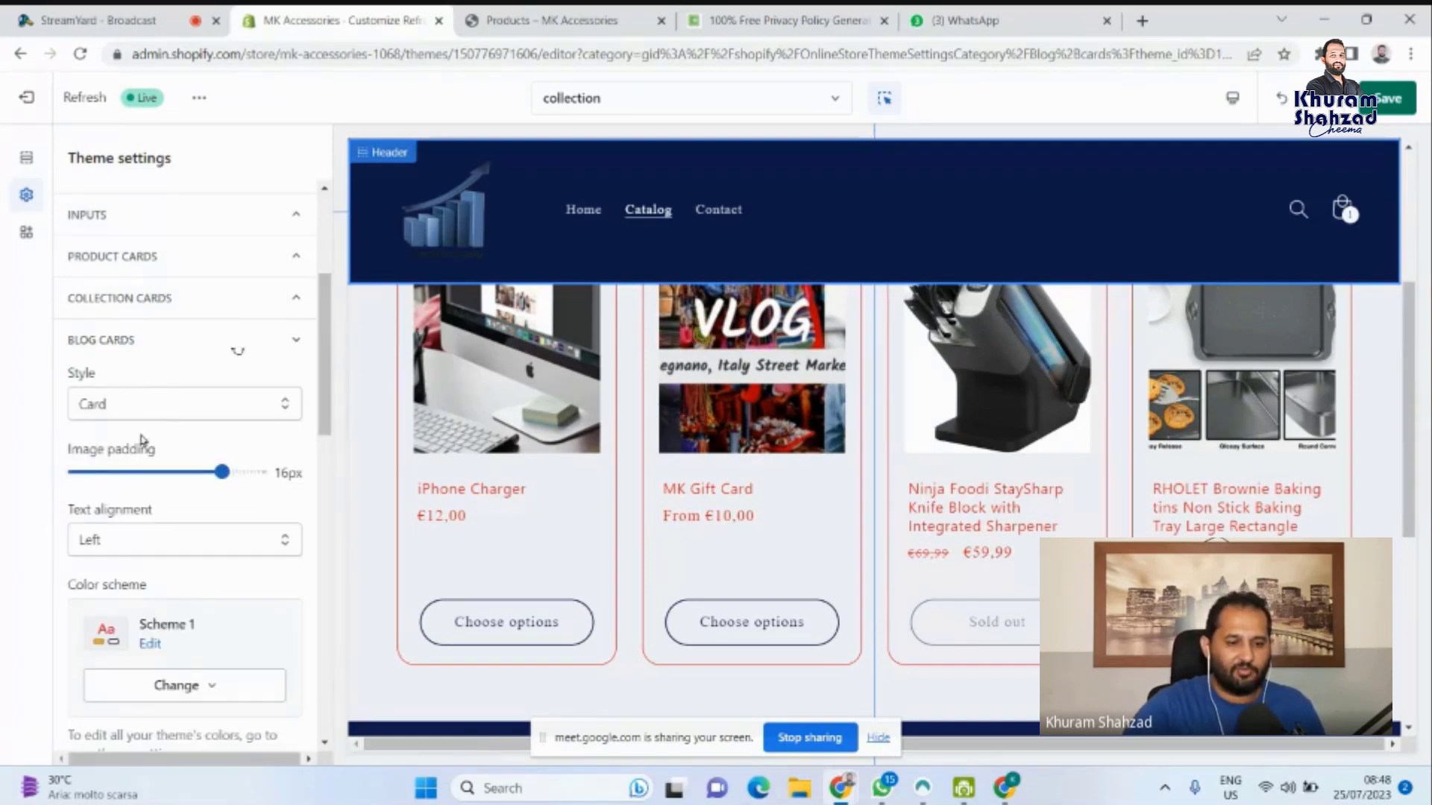
scroll(262, 511, "down", 2)
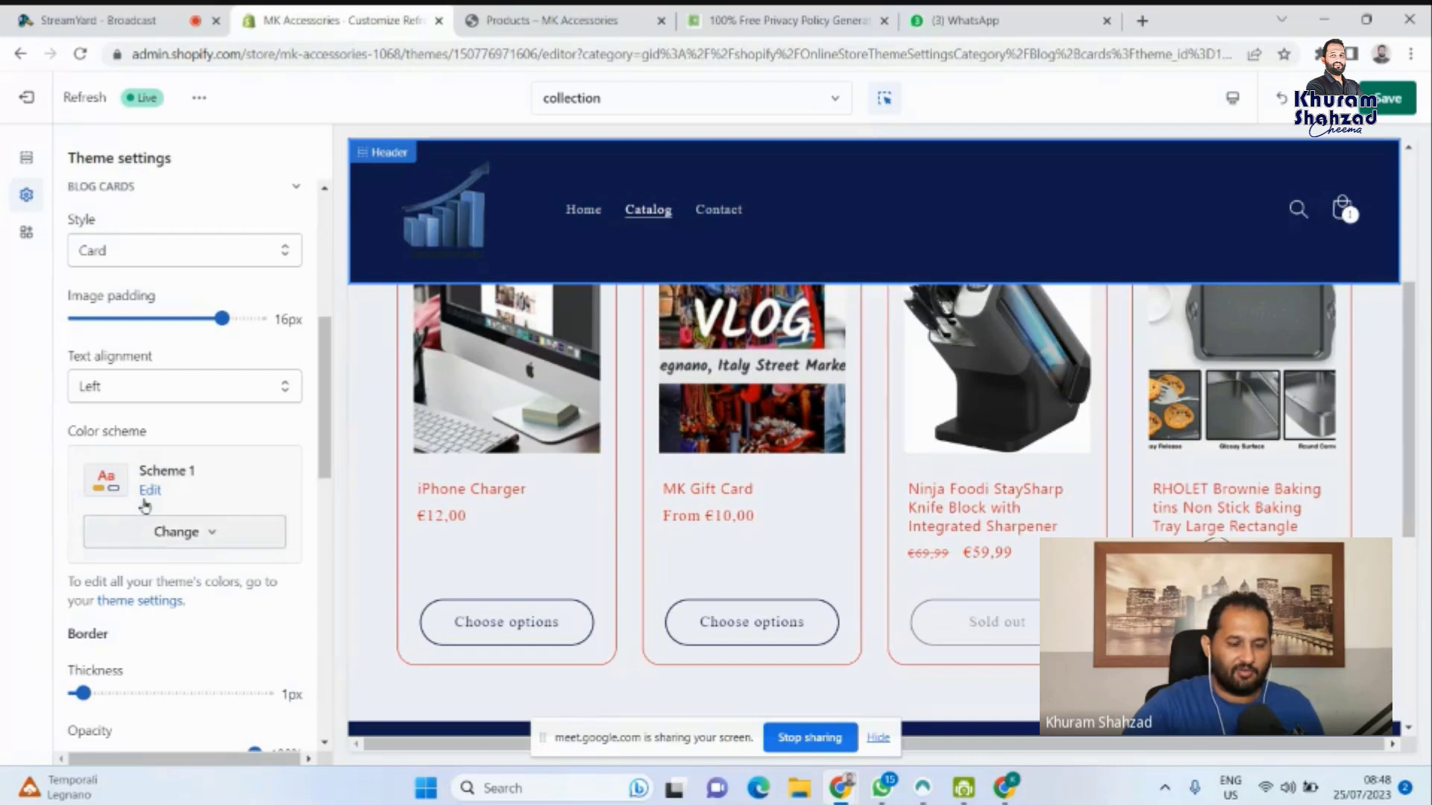
left_click_drag(325, 423, 258, 472)
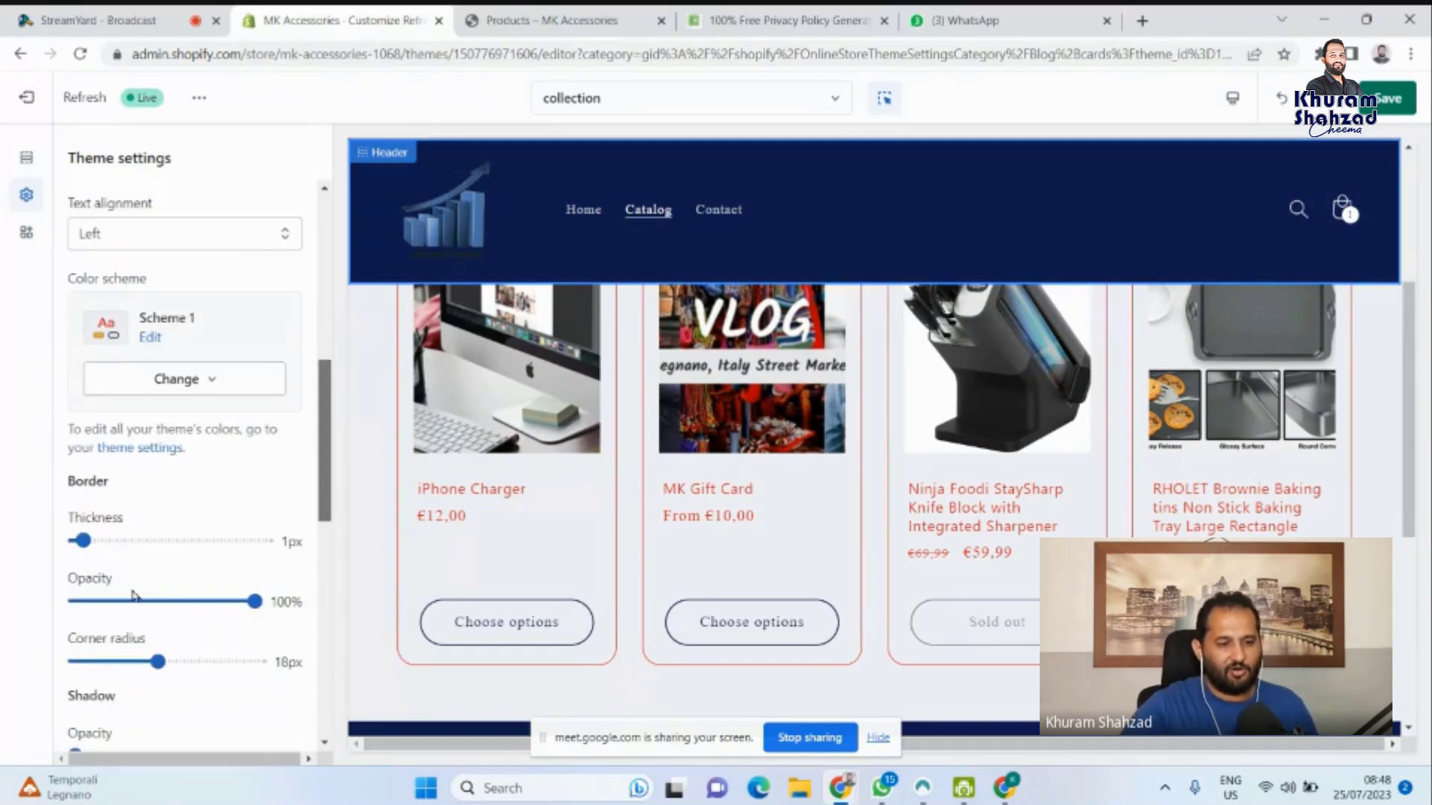
scroll(176, 634, "down", 4)
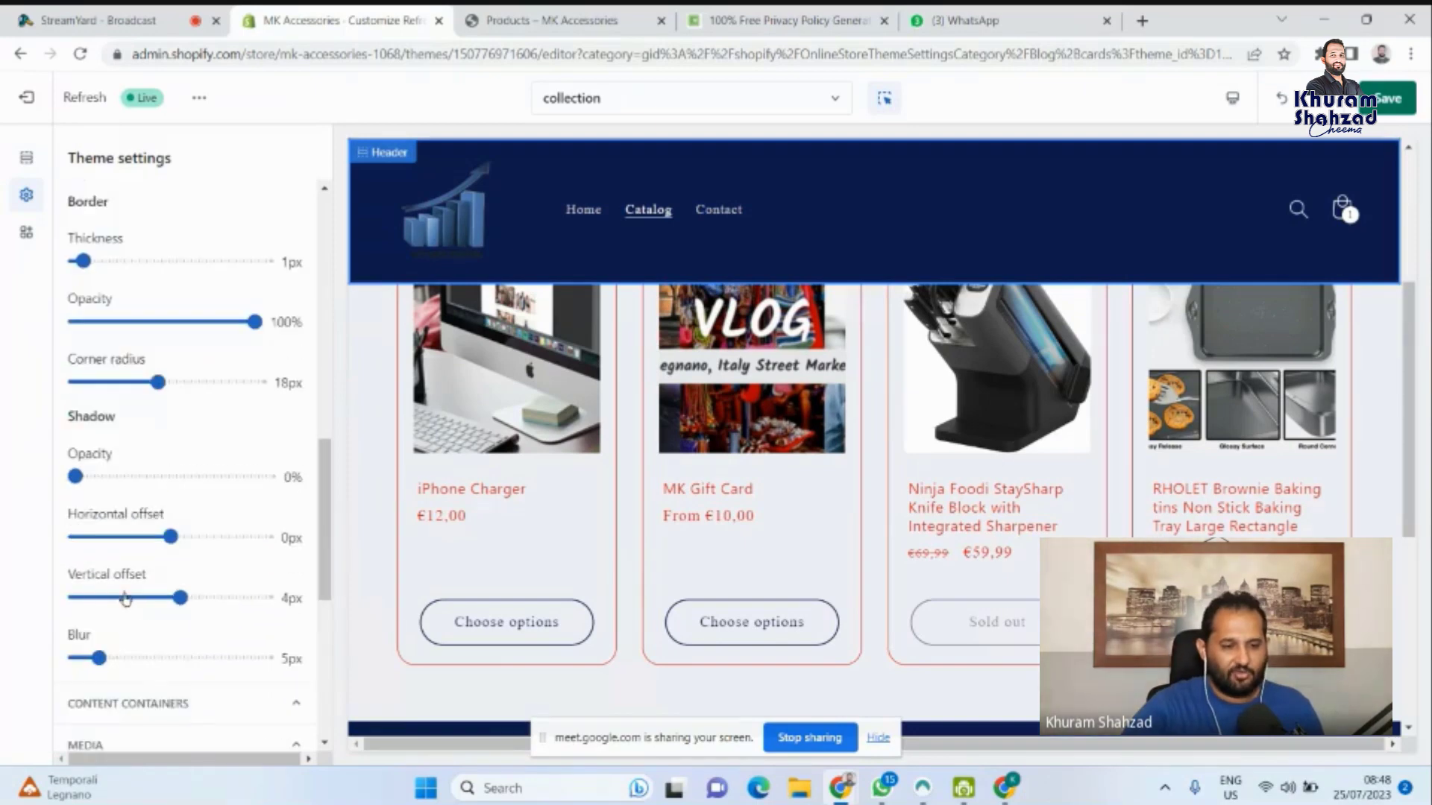
scroll(127, 597, "down", 3)
scroll(138, 528, "down", 2)
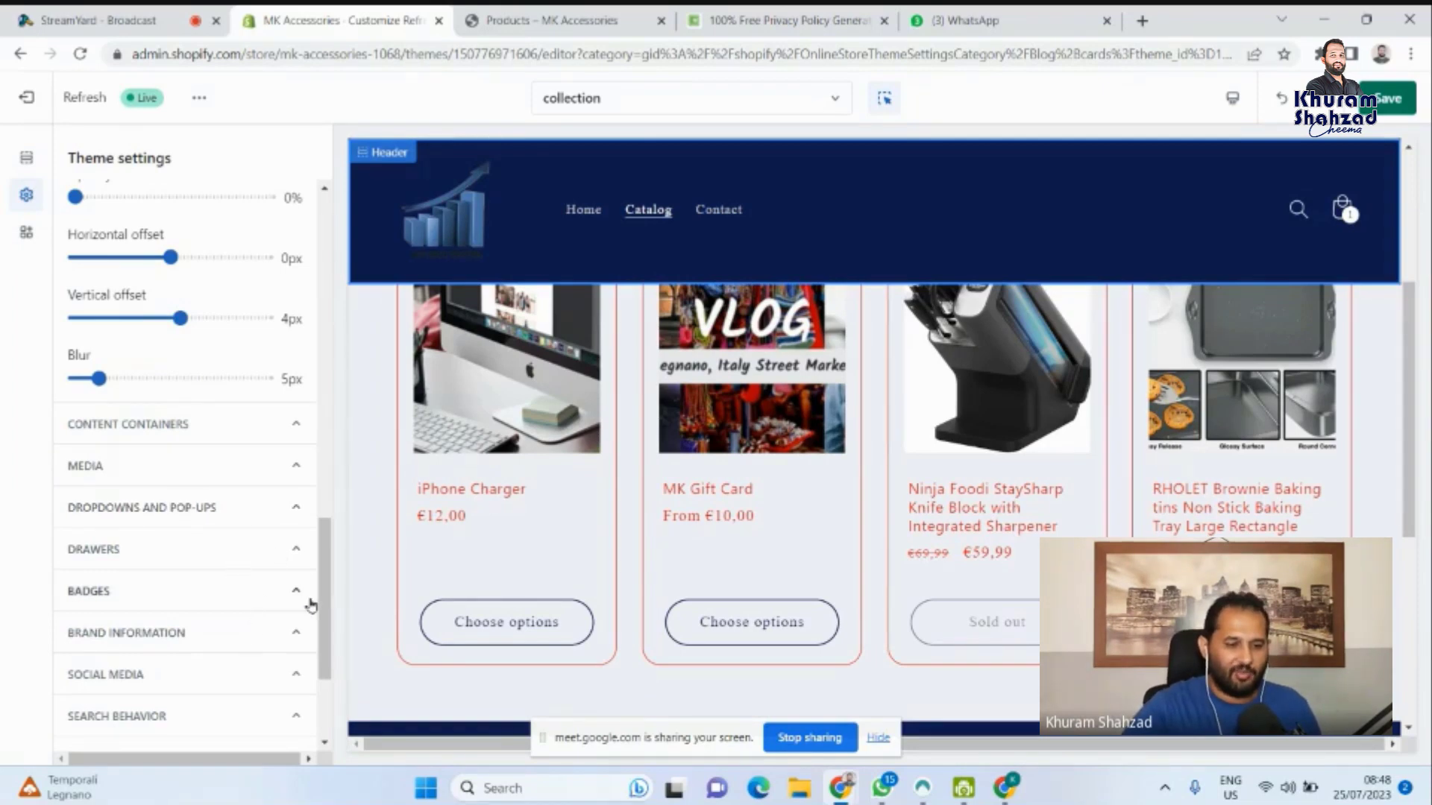
left_click_drag(326, 595, 333, 630)
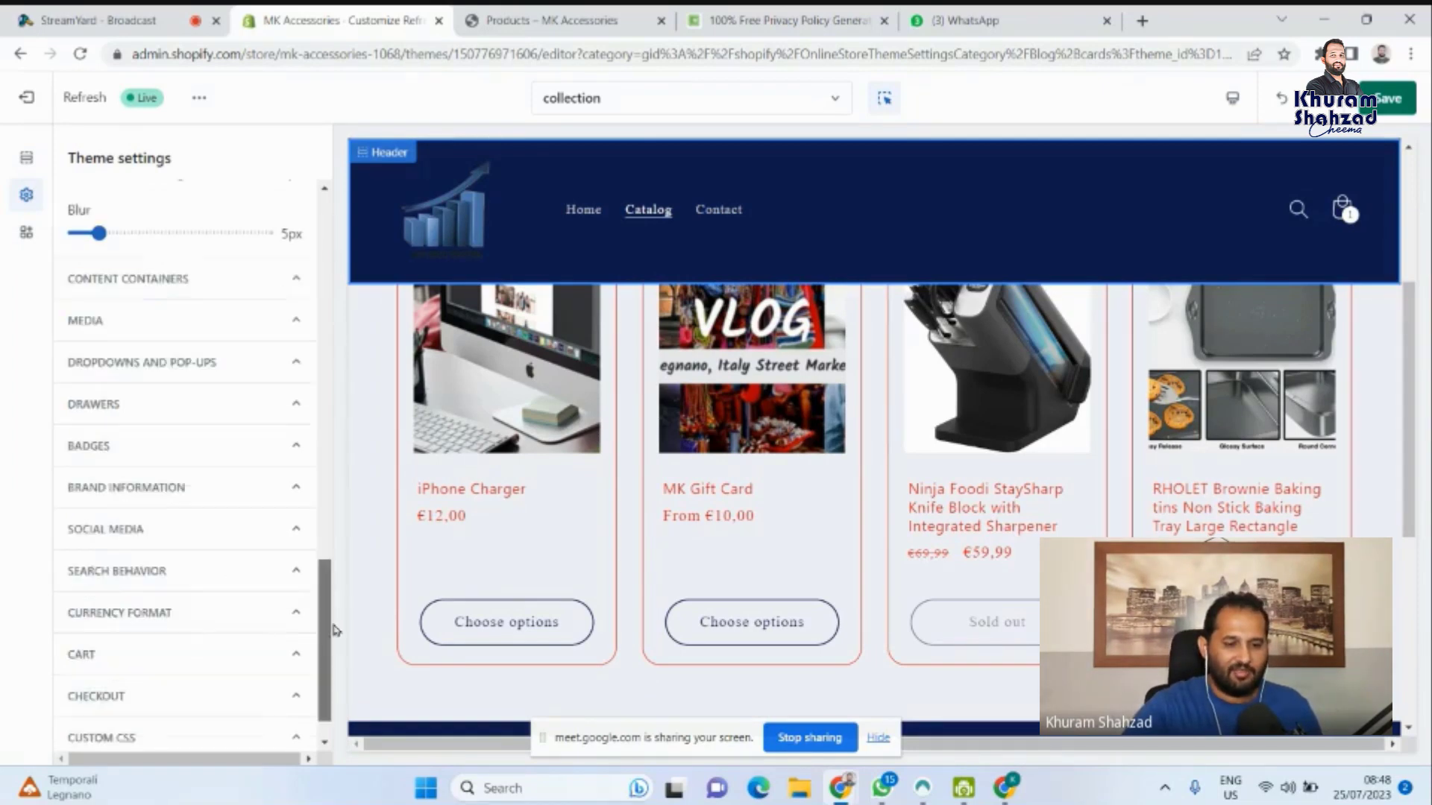
Expand the social media settings and examine the account link fields and the remaining theme setting categories.
left_click(194, 515)
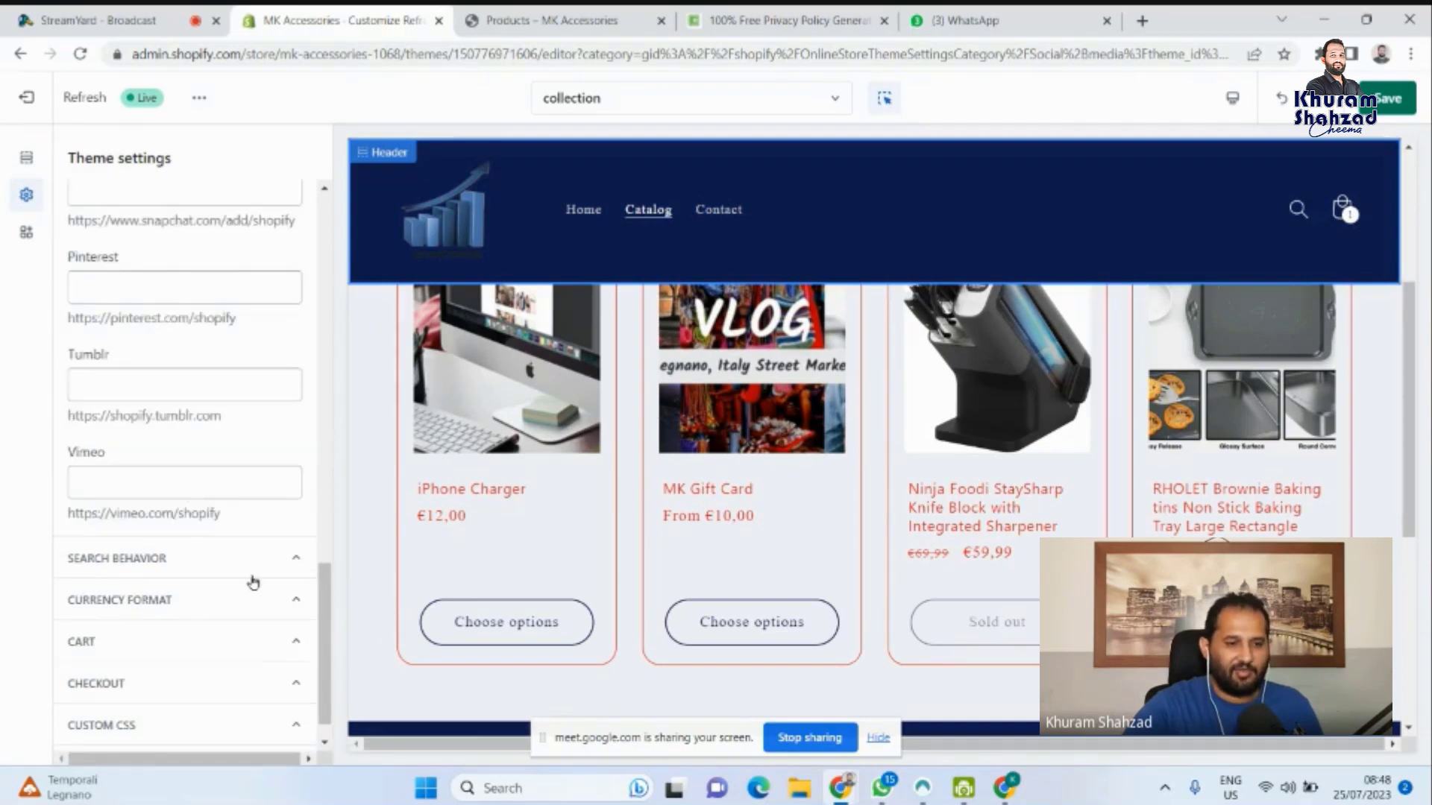
mouse_move(326, 645)
left_mouse_down()
mouse_move(332, 569)
mouse_move(329, 660)
left_mouse_up()
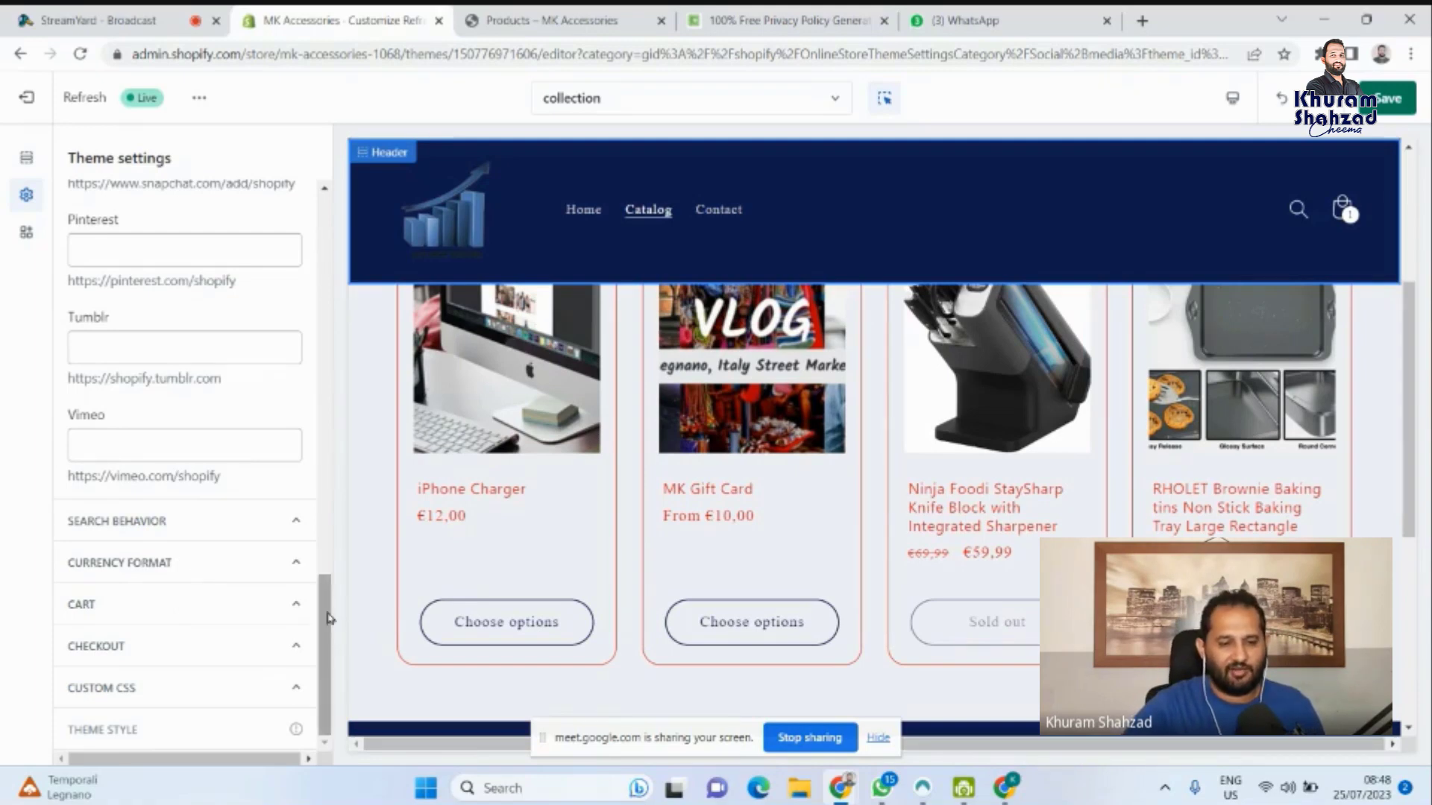
left_click_drag(328, 618, 339, 467)
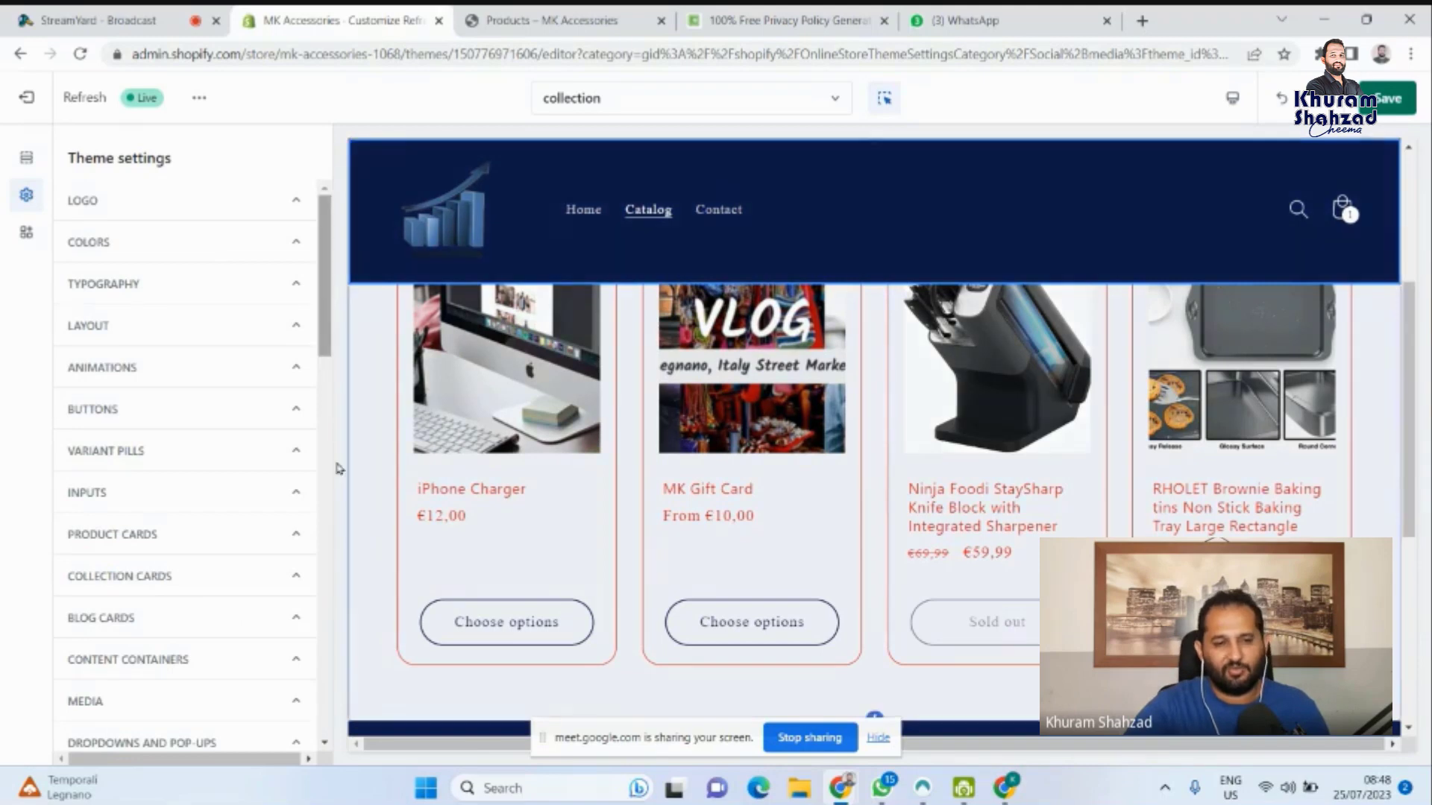
Exit the theme editor, discarding the unsaved changes, and open the online store's Pages section.
left_click(28, 103)
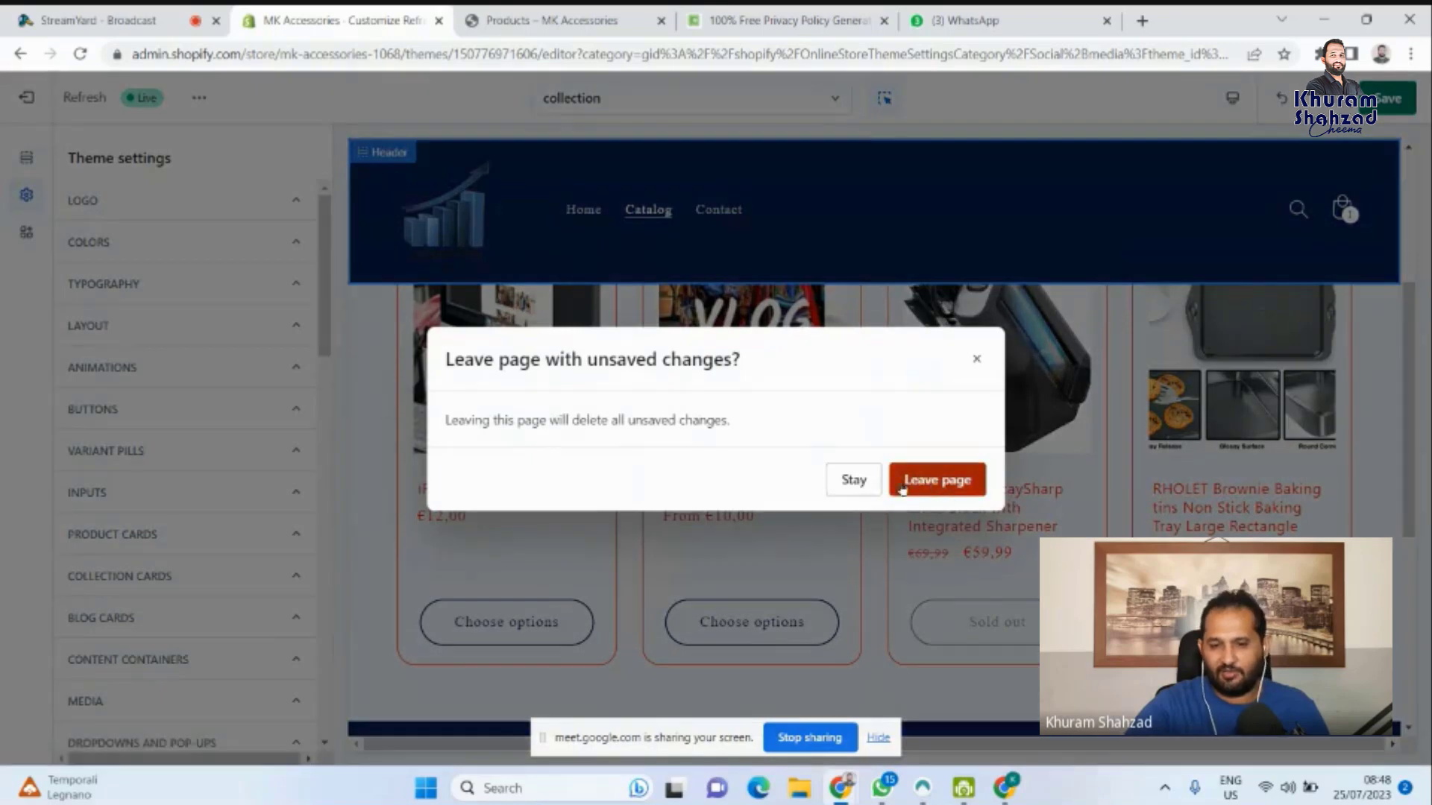
left_click(940, 482)
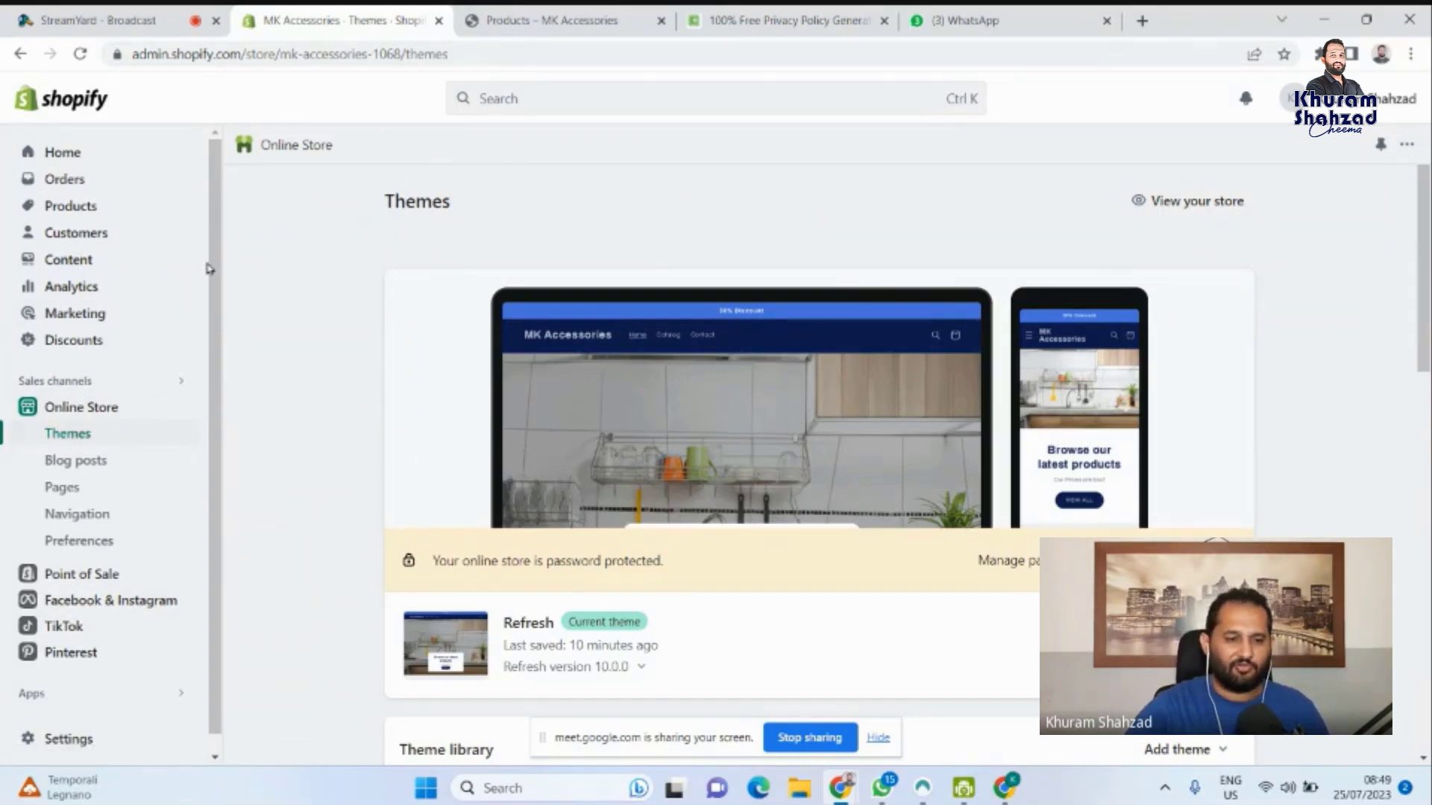
scroll(217, 395, "down", 1)
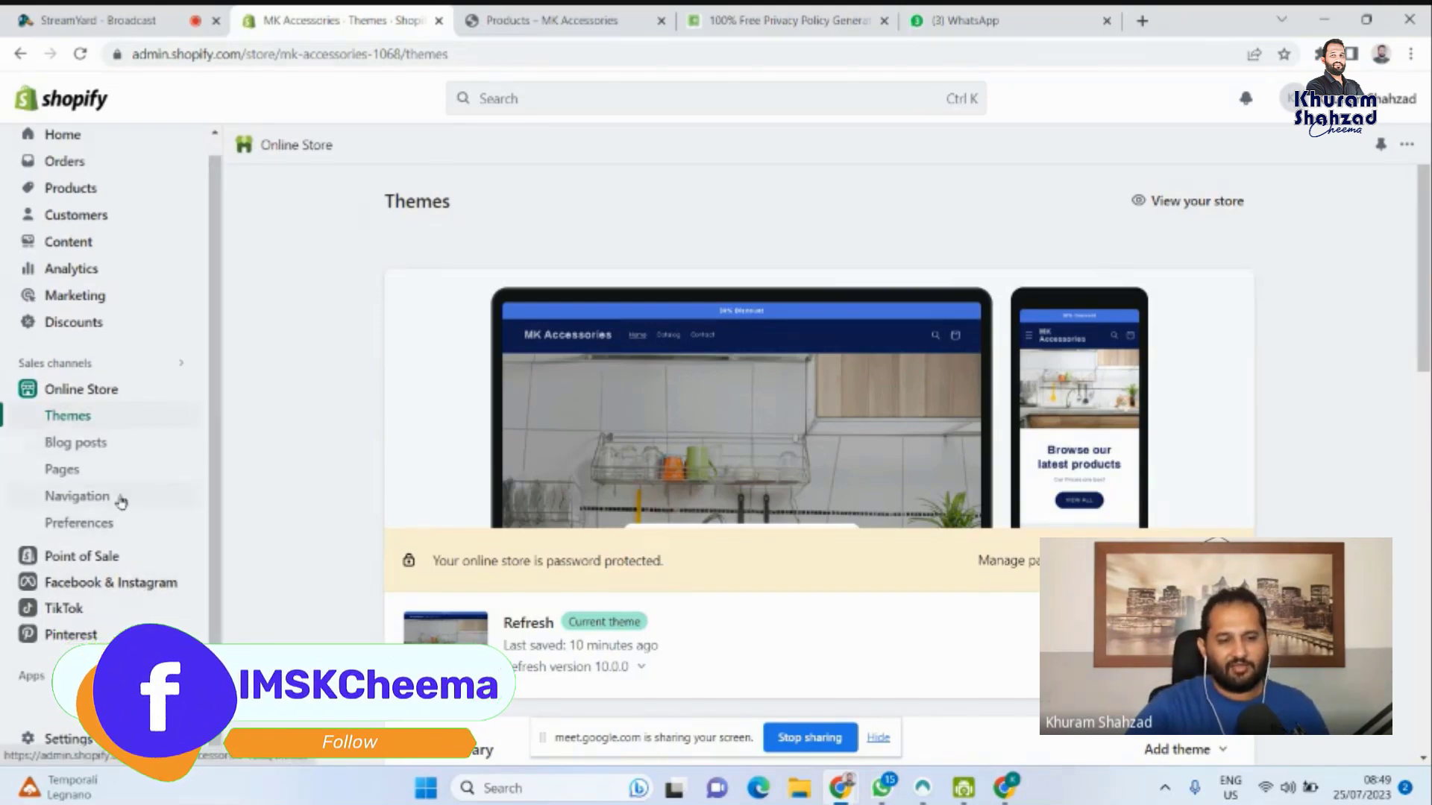
left_click(64, 470)
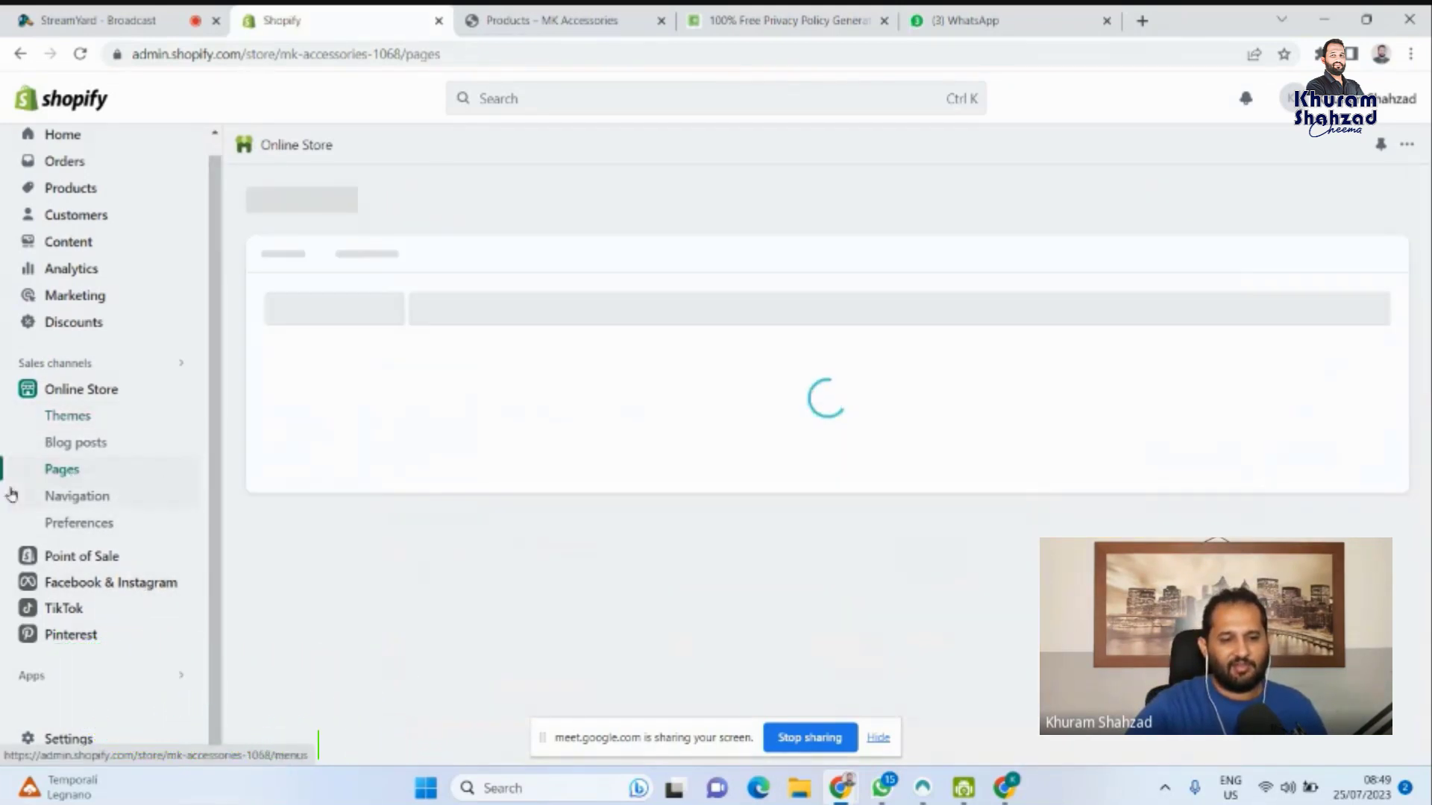